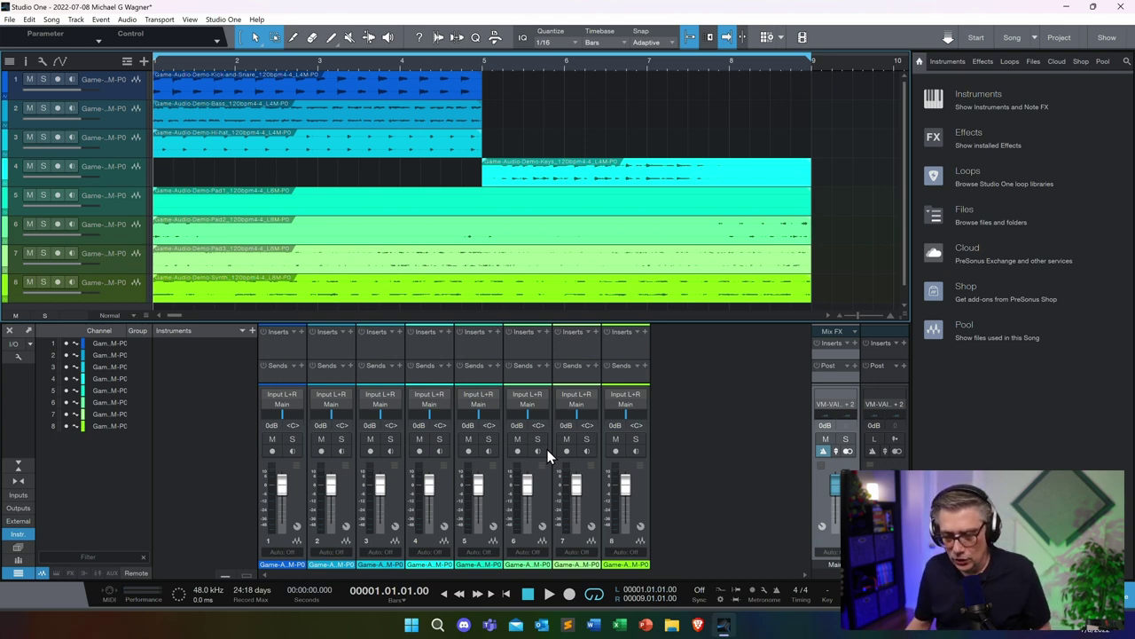
# Play the eight-track song, stop playback, and view the Spacelab Ignition product page in the browser
pyautogui.click(549, 595)
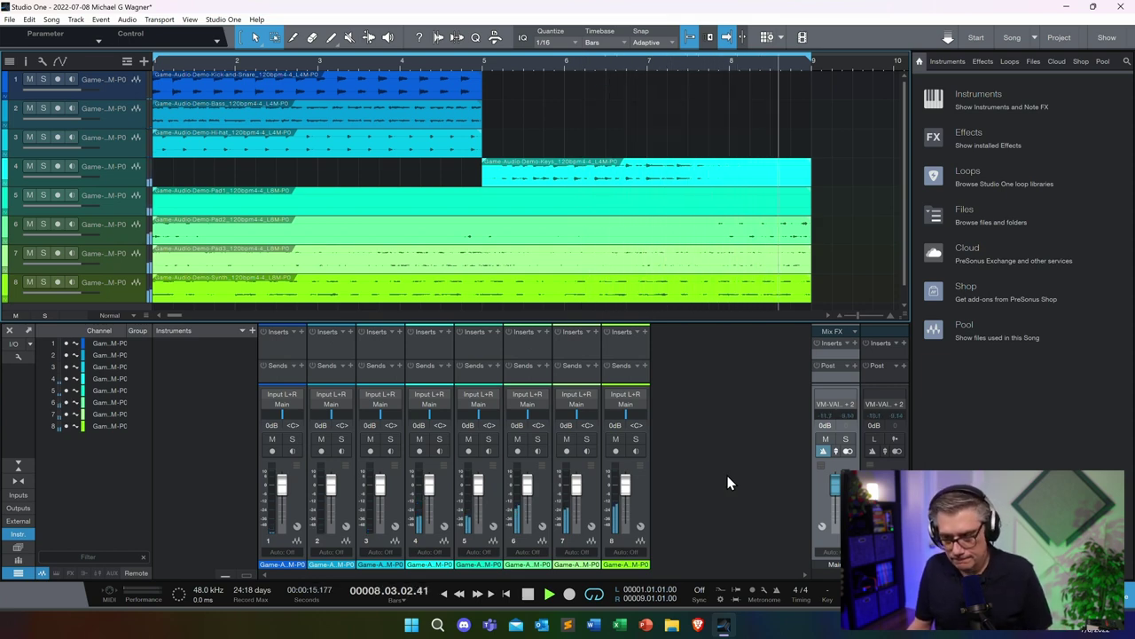
pyautogui.press('space')
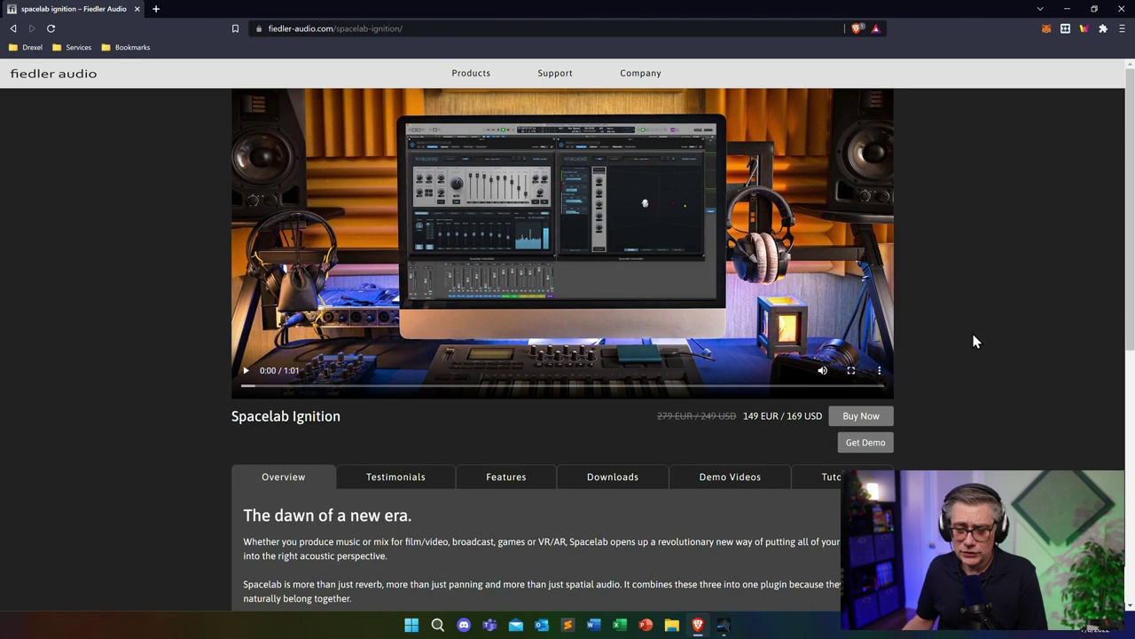
pyautogui.moveTo(469, 76)
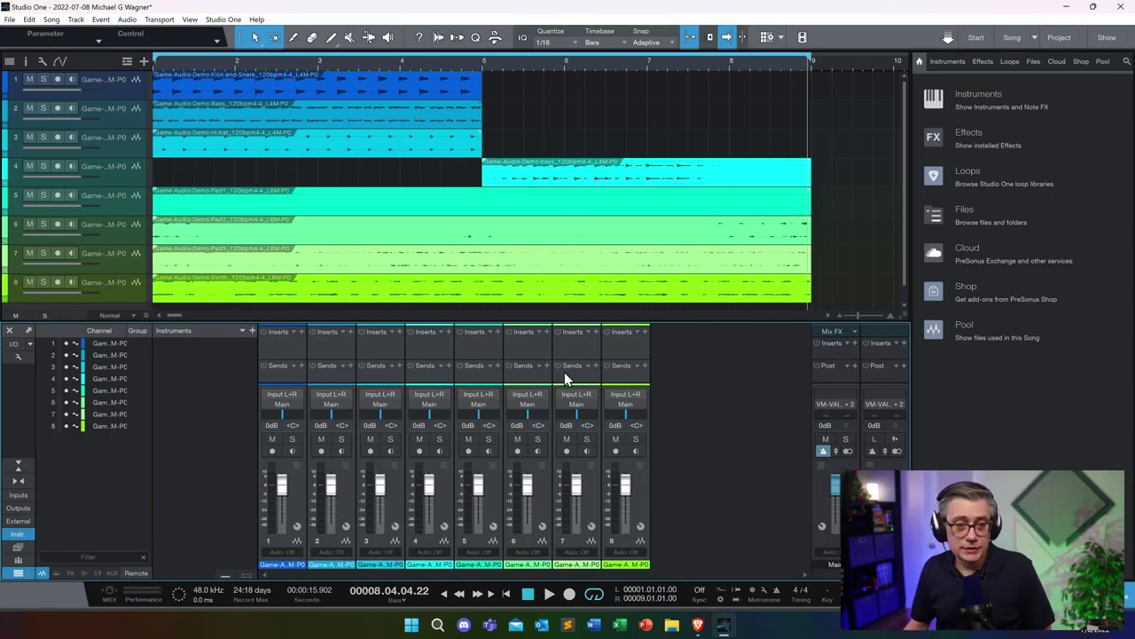
# Switch back to Studio One and route all eight tracks to a new bus
pyautogui.click(128, 92)
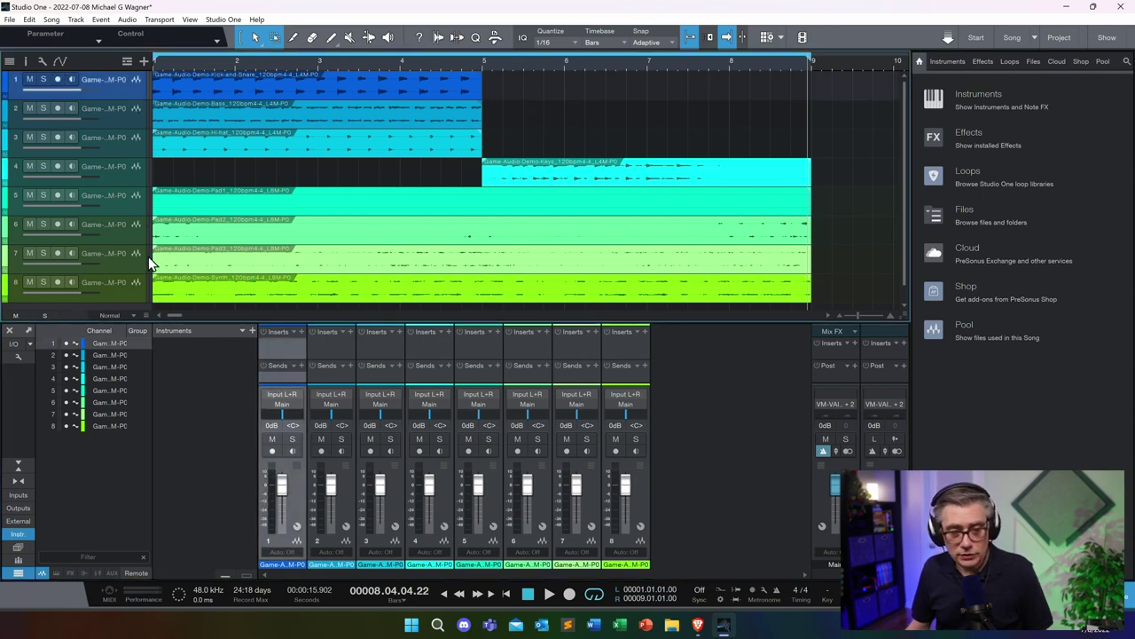
pyautogui.keyDown('shift'); pyautogui.click(132, 296); pyautogui.keyUp('shift')
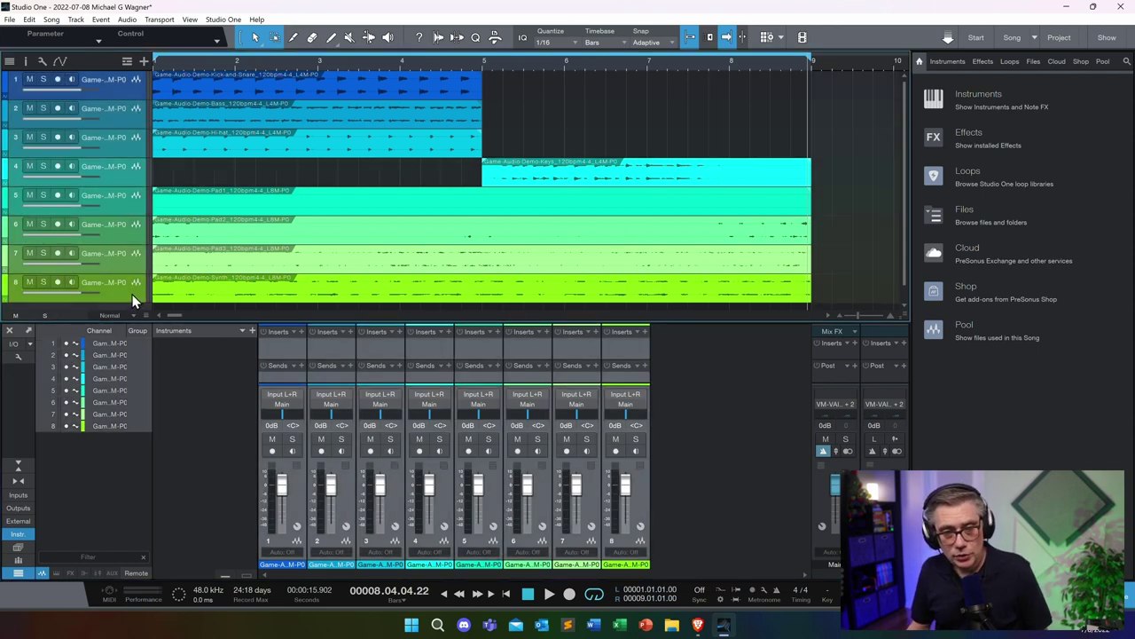
pyautogui.rightClick(116, 119)
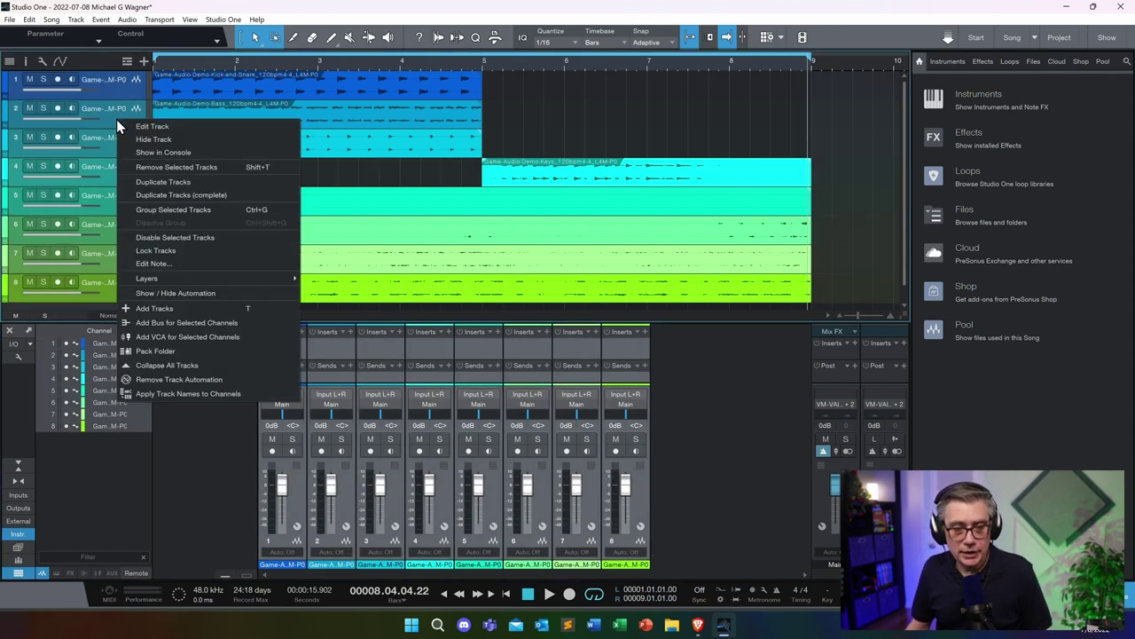
pyautogui.click(209, 322)
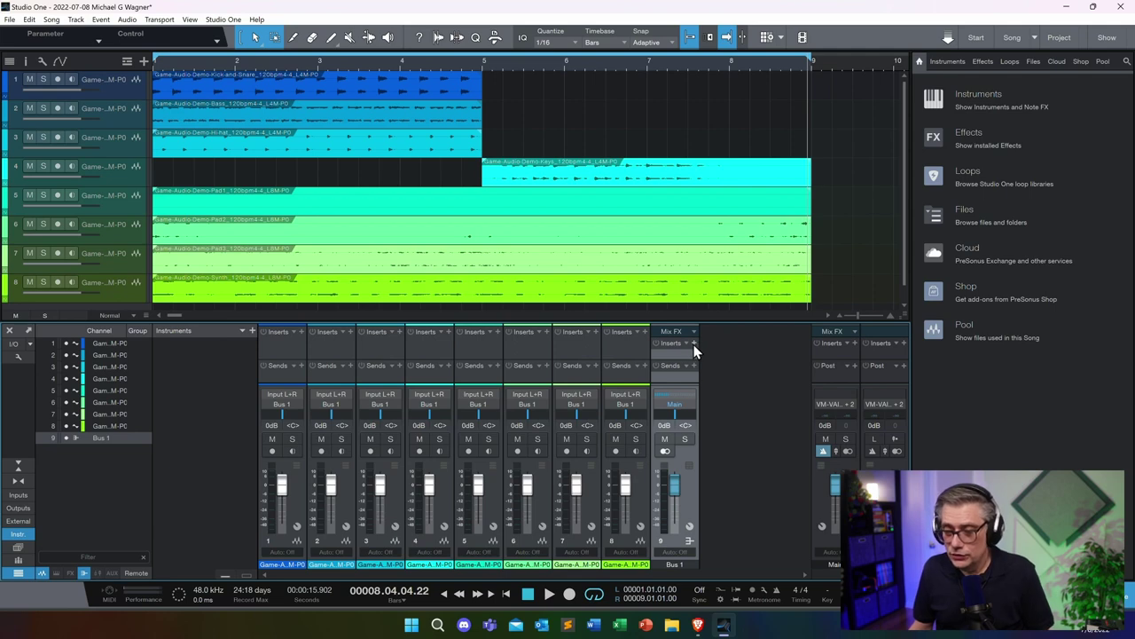
# Insert the Spacelab Ignition plug-in on Bus 1, view its sources window, and close it
pyautogui.click(694, 344)
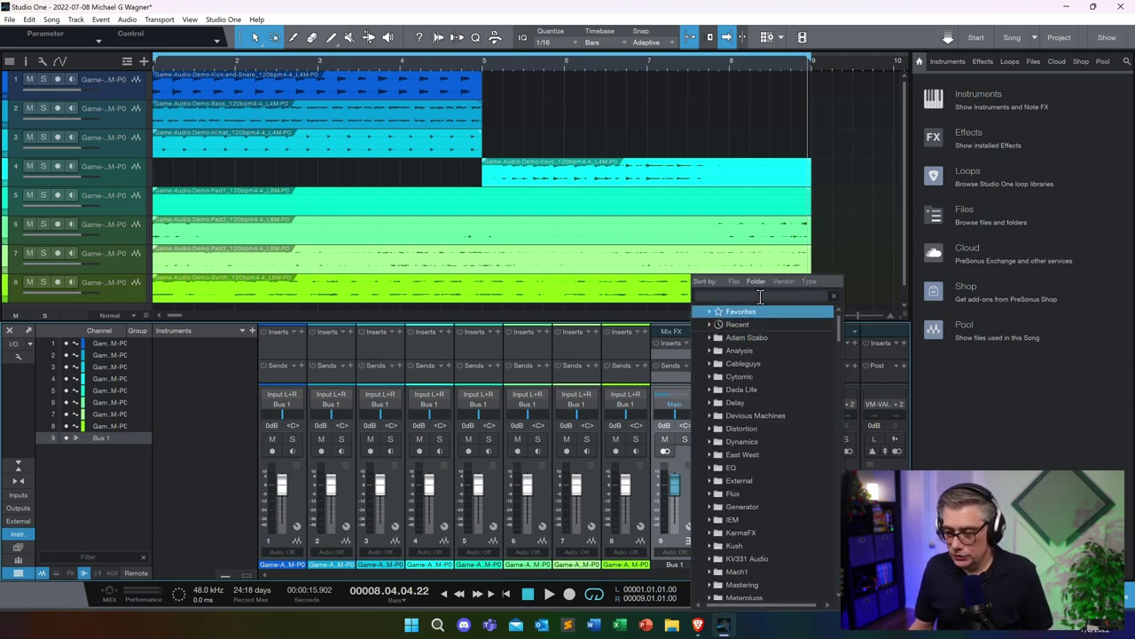
pyautogui.write('ign')
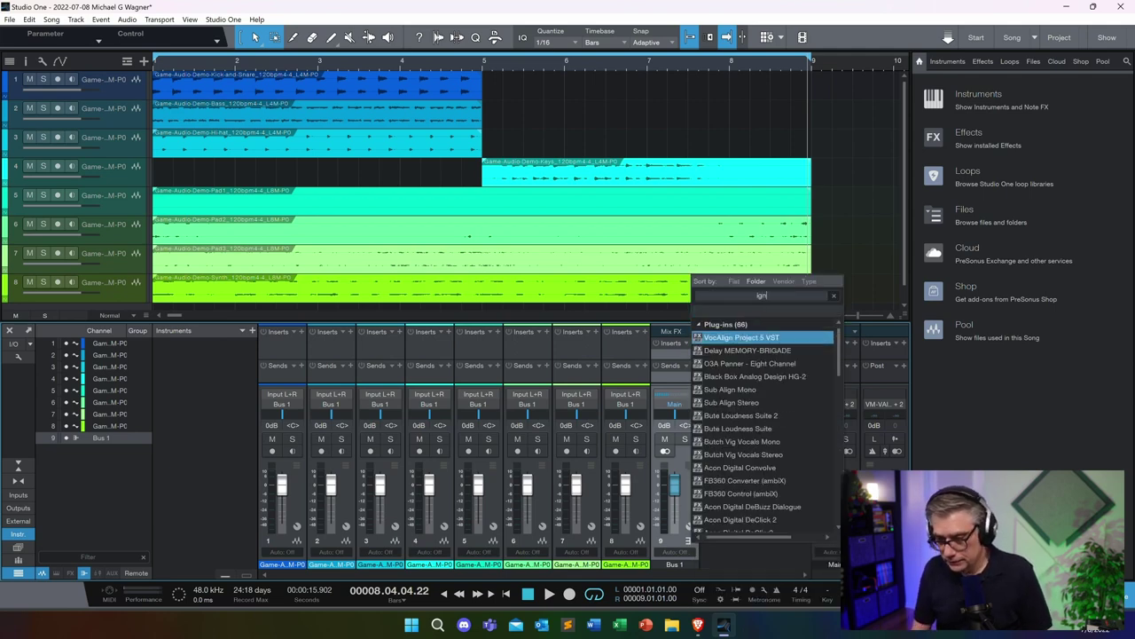
pyautogui.write('it')
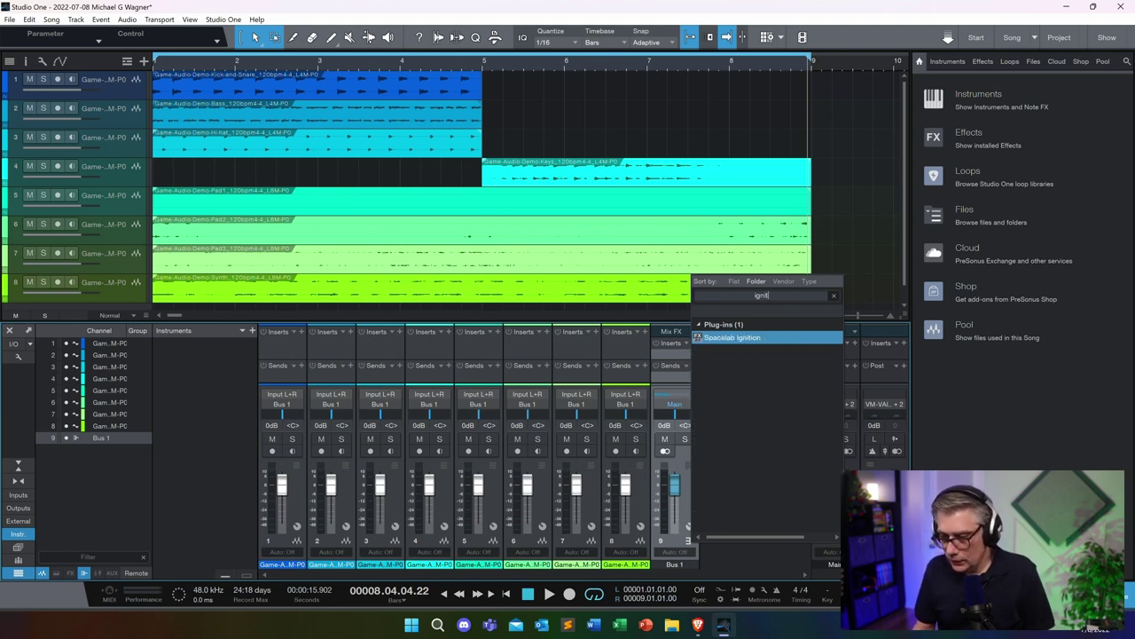
pyautogui.doubleClick(734, 341)
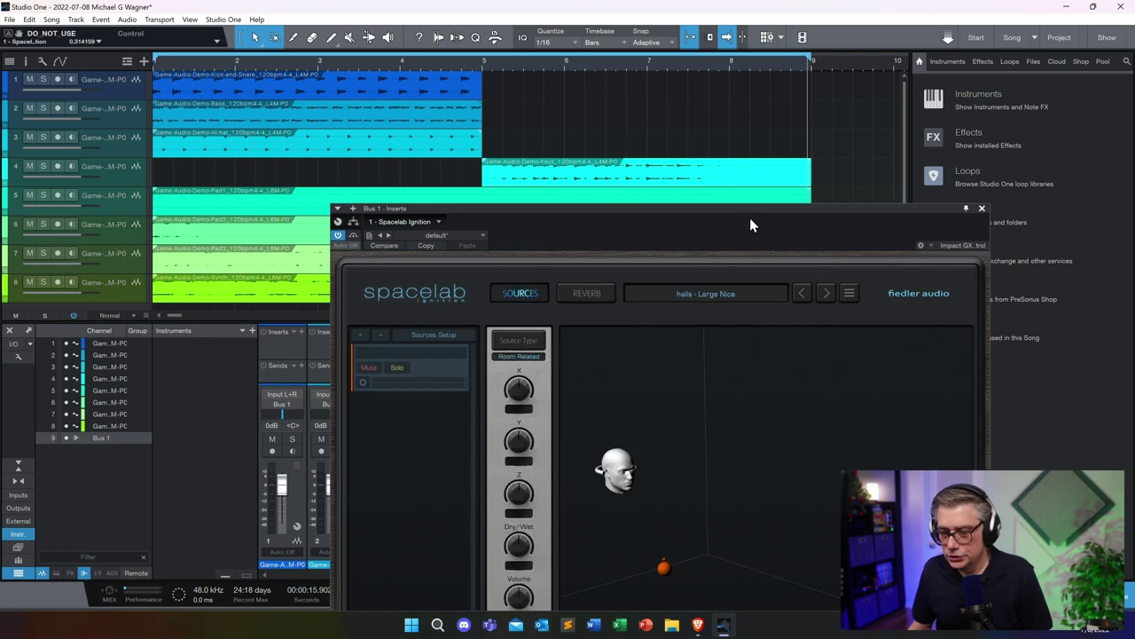
pyautogui.moveTo(741, 213); pyautogui.dragTo(682, 75)
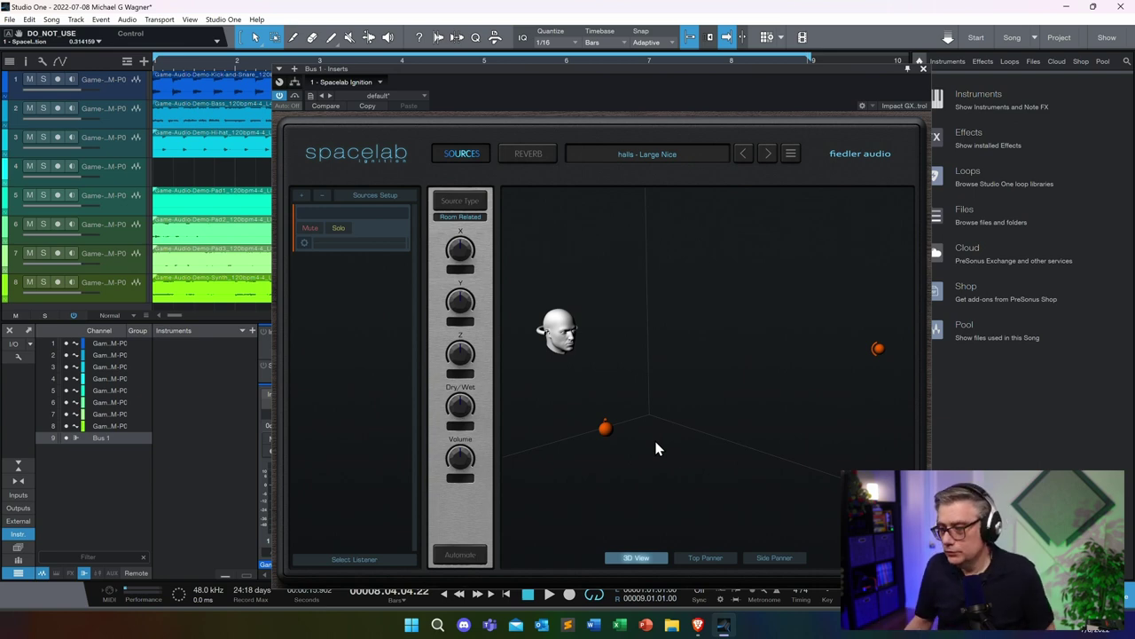
pyautogui.click(924, 68)
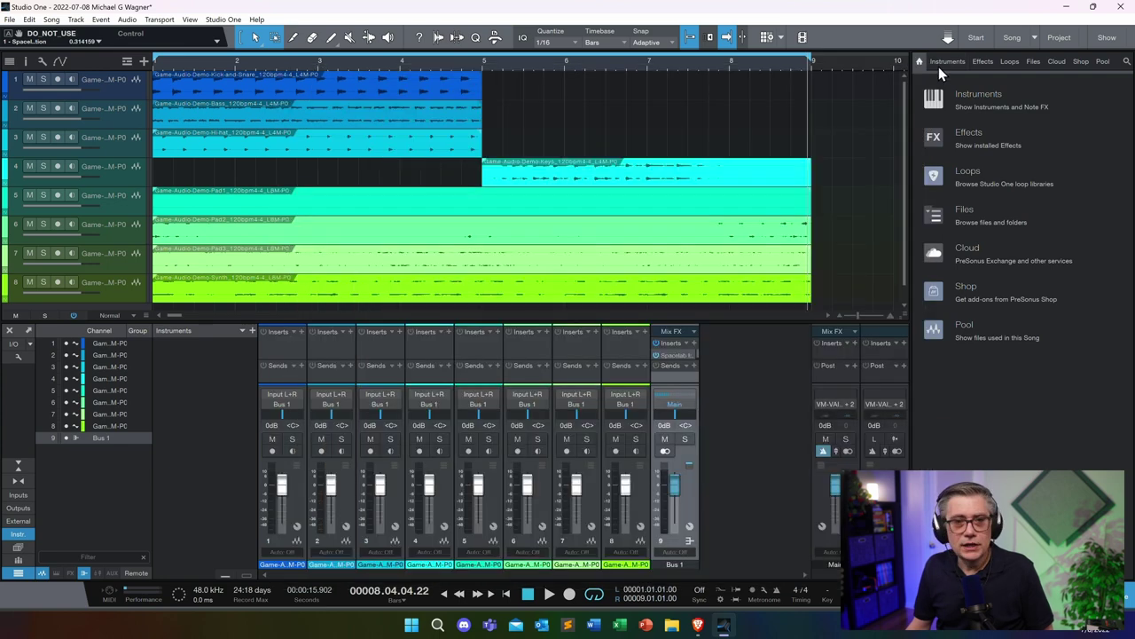
# Insert Spacelab Beam on the kick and snare track and name its beam Kick
pyautogui.click(128, 88)
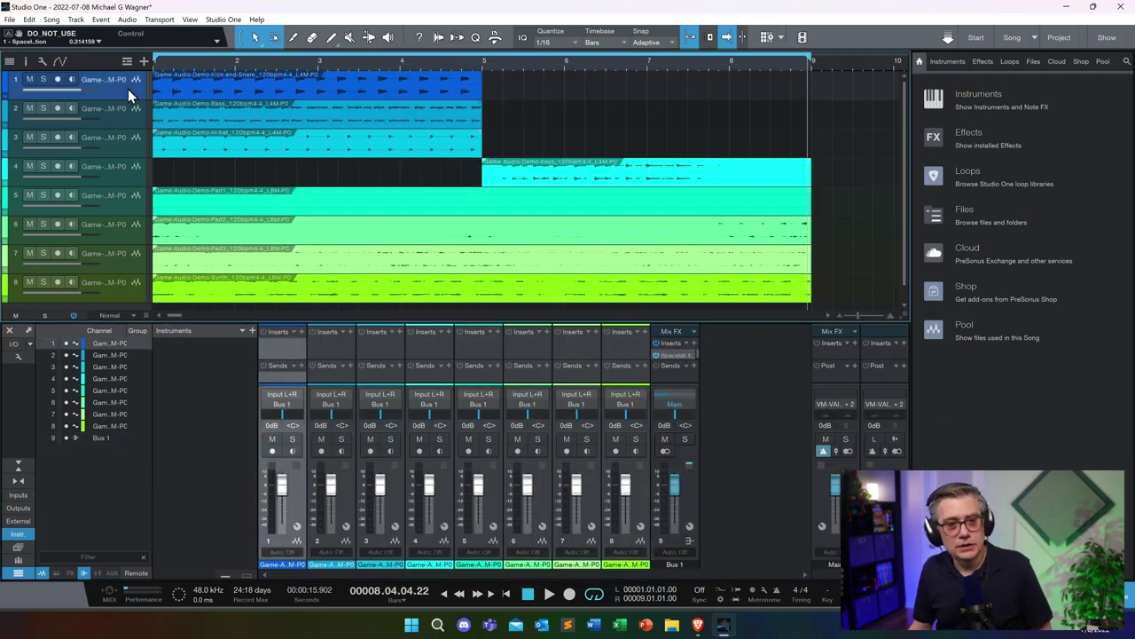
pyautogui.click(300, 334)
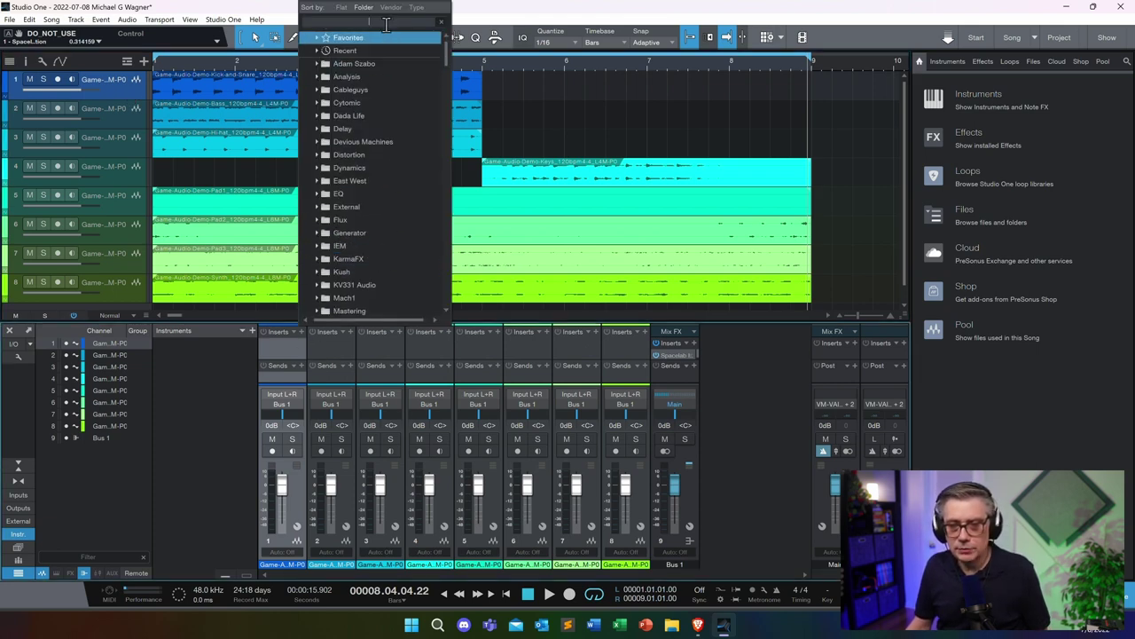
pyautogui.write('beam')
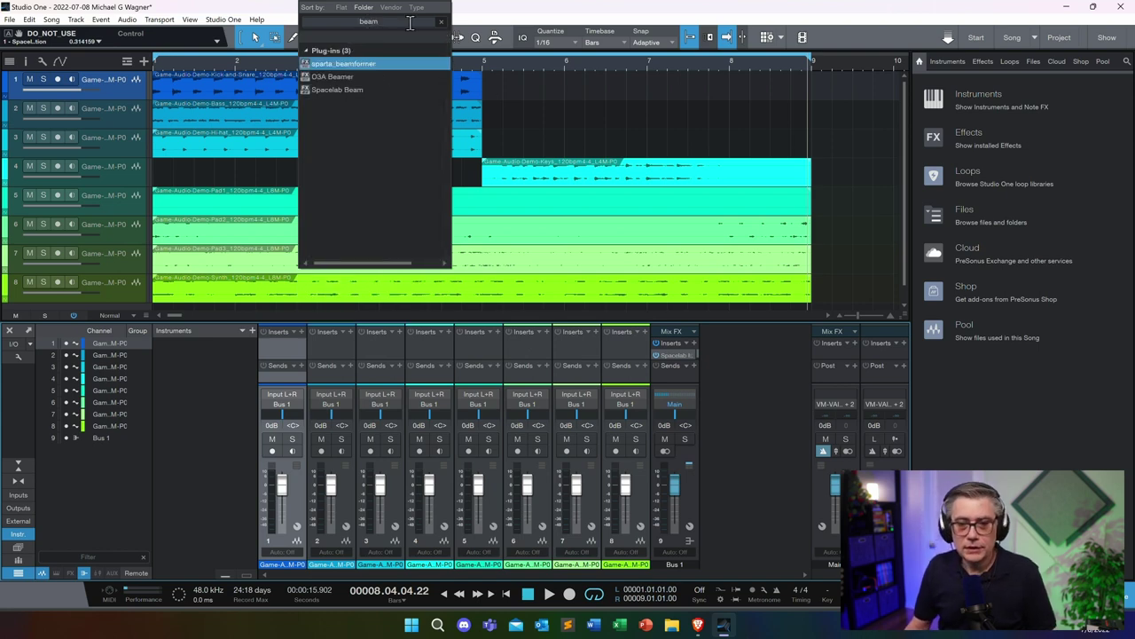
pyautogui.click(355, 90)
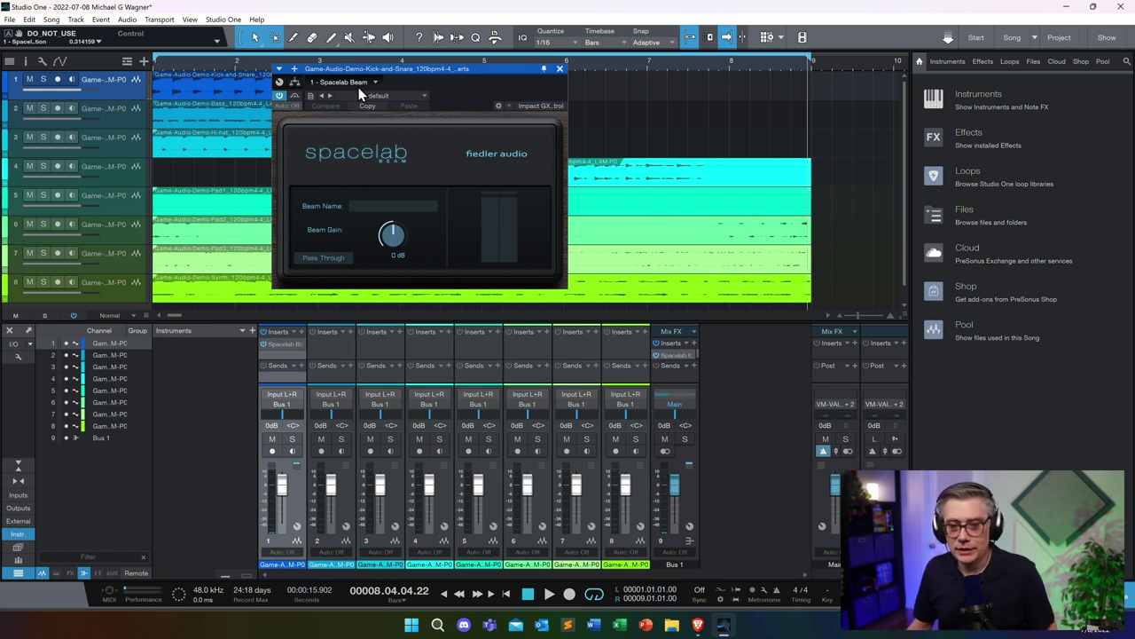
pyautogui.click(382, 208)
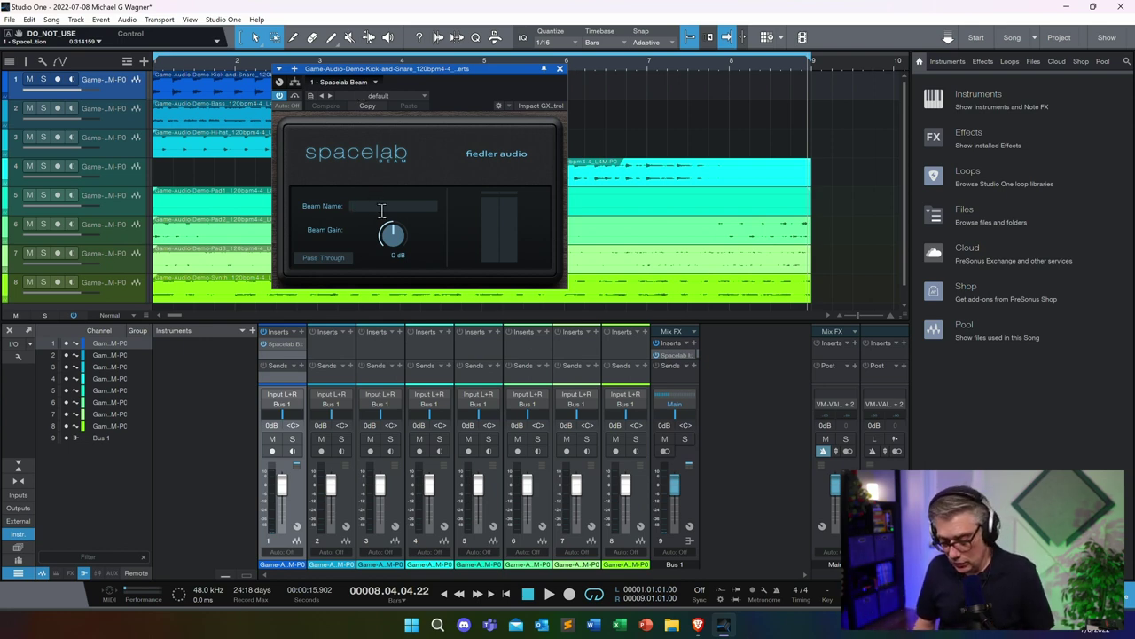
pyautogui.write('Kick')
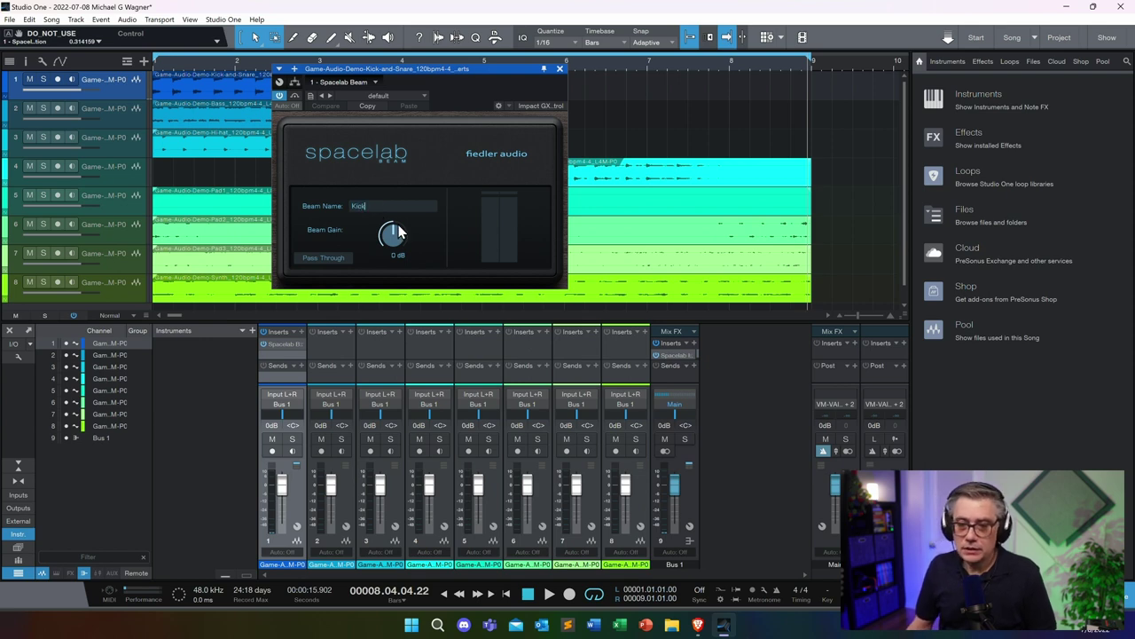
pyautogui.press('Return')
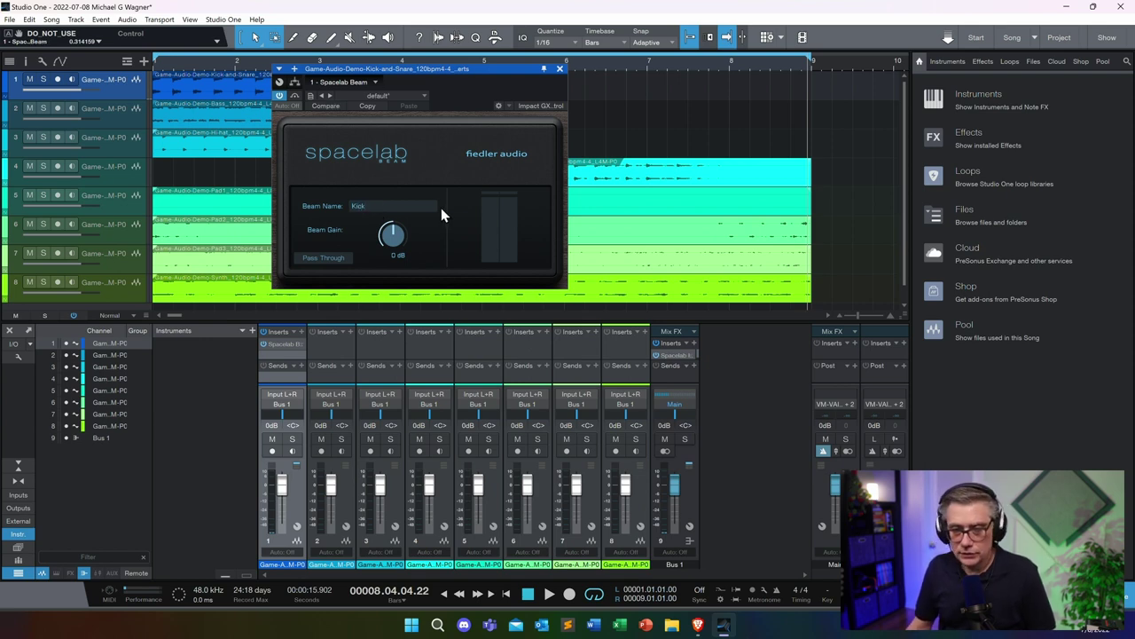
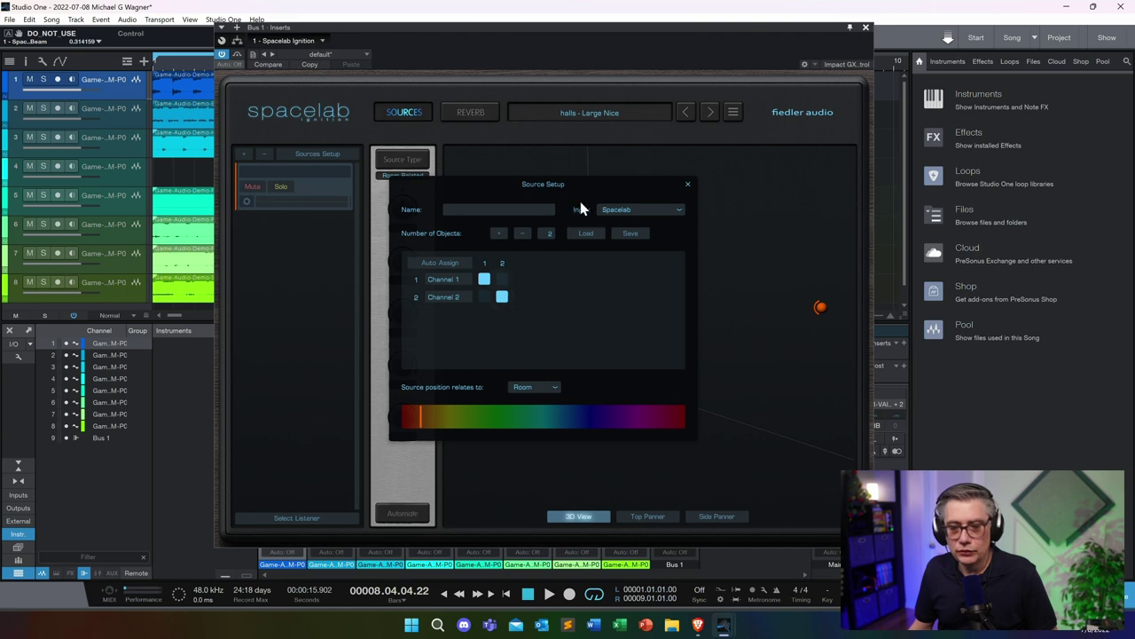
# Set the input of the Spacelab Ignition source to 1: Kick and close the source setup
pyautogui.click(671, 211)
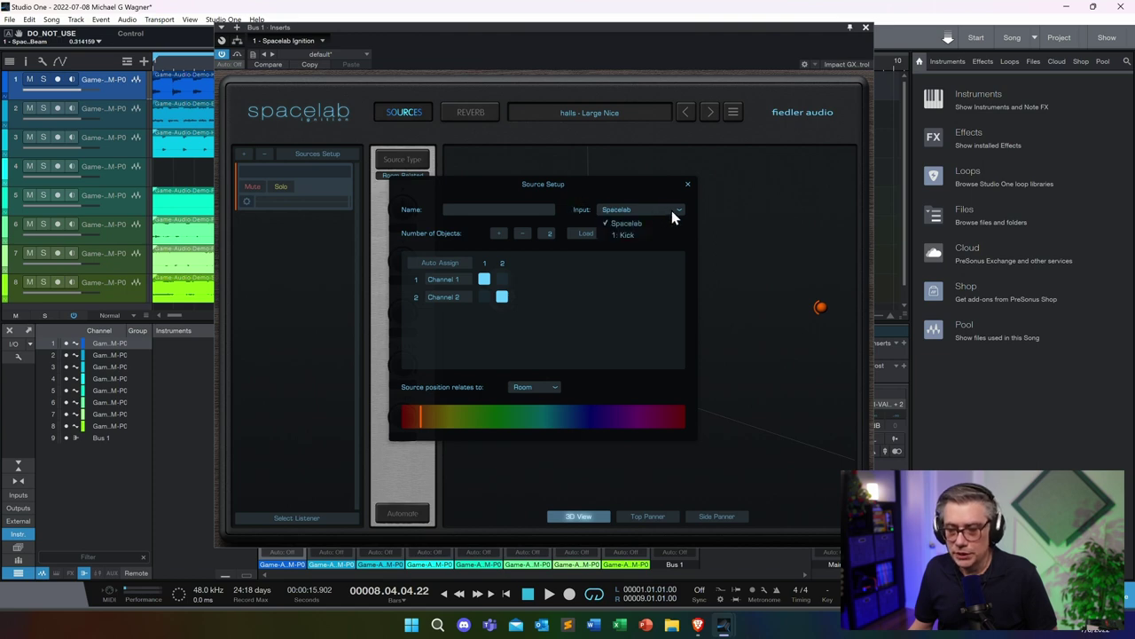
pyautogui.click(632, 235)
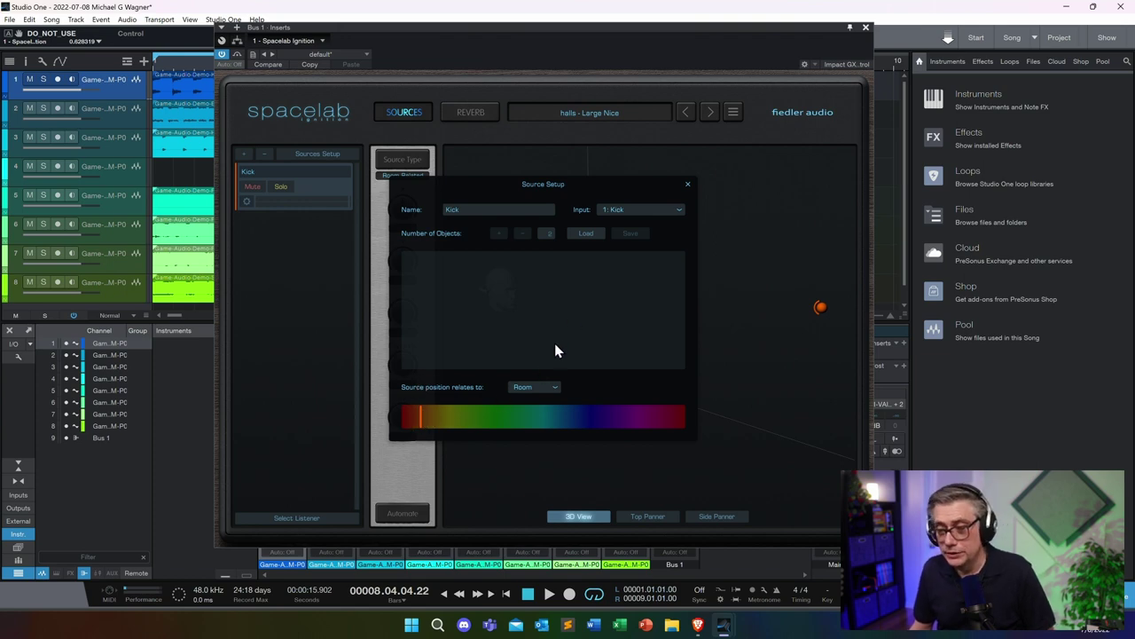
pyautogui.click(688, 184)
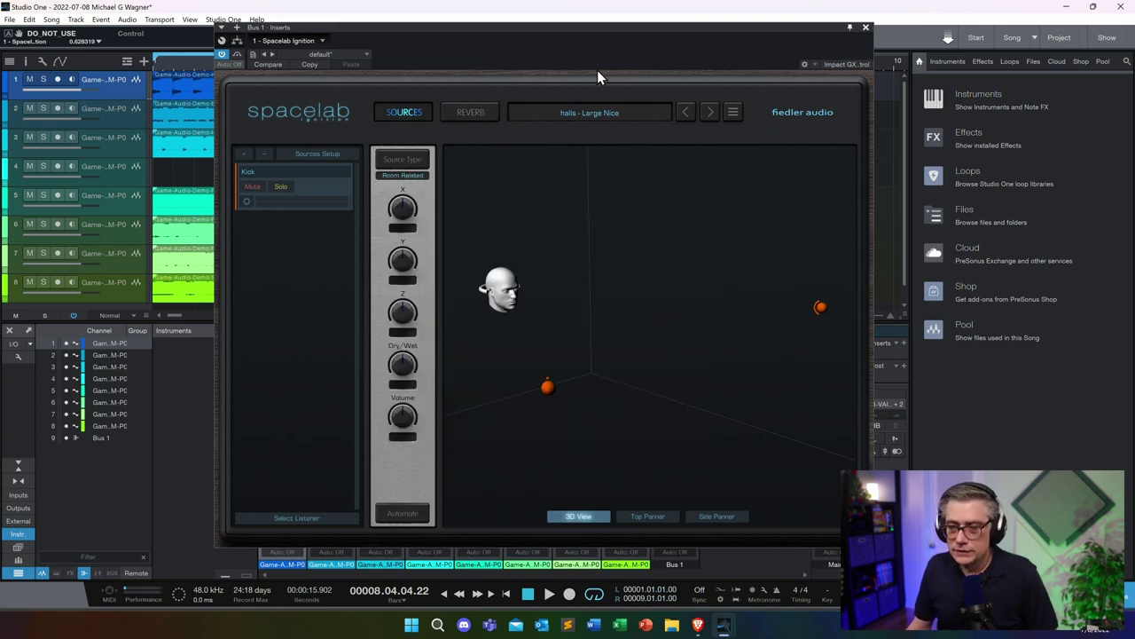
# Play the song from the start to check the Kick source in Spacelab Ignition, and stop playback
pyautogui.moveTo(573, 28); pyautogui.dragTo(715, 19)
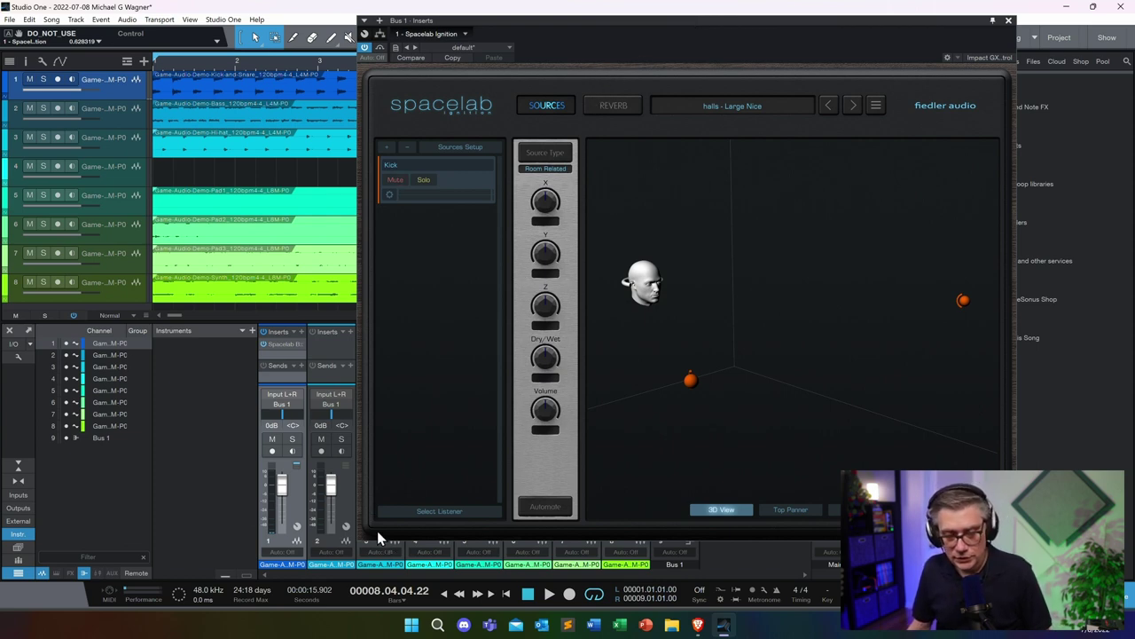
pyautogui.click(156, 67)
pyautogui.press('space')
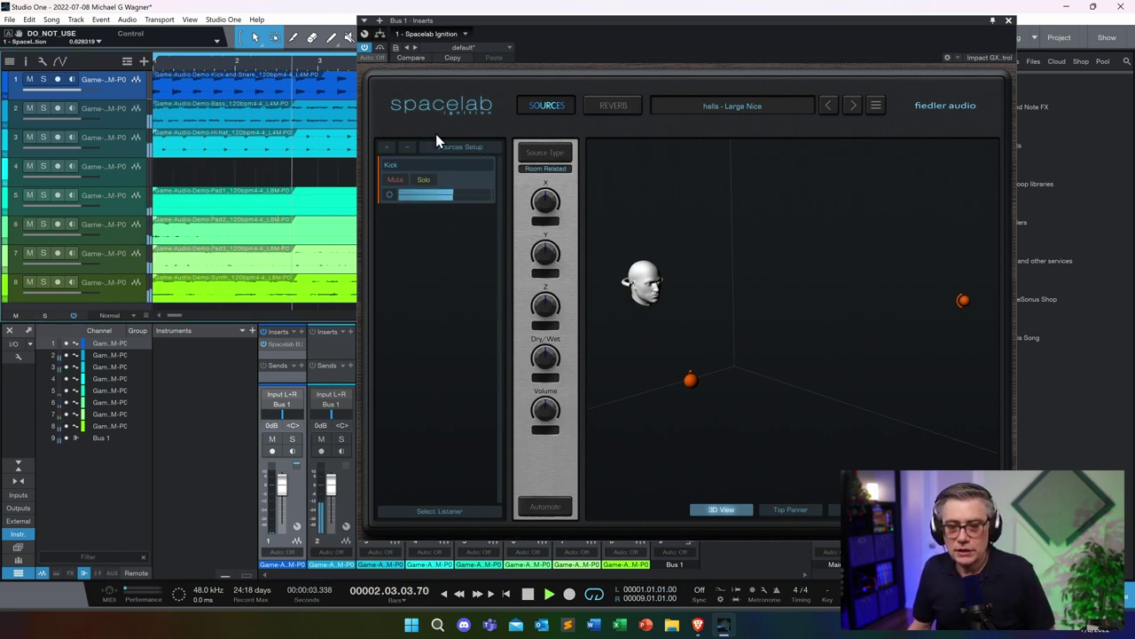
pyautogui.click(401, 180)
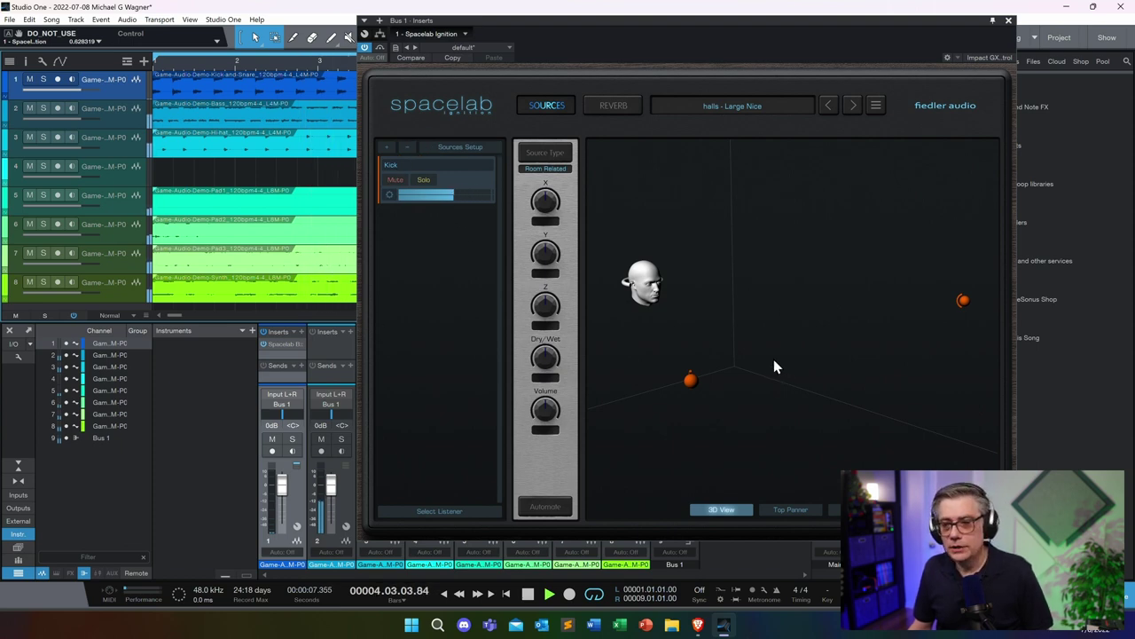
pyautogui.press('space')
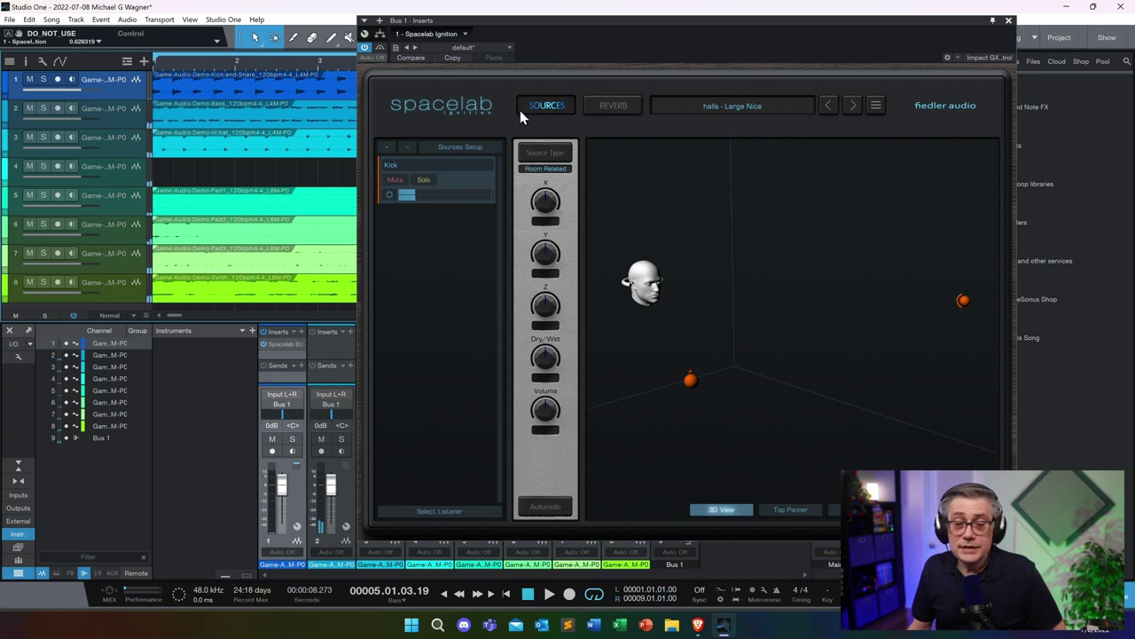
# Look through the factory reverb presets of Spacelab Ignition and close the plug-in window
pyautogui.click(739, 103)
pyautogui.moveTo(722, 127)
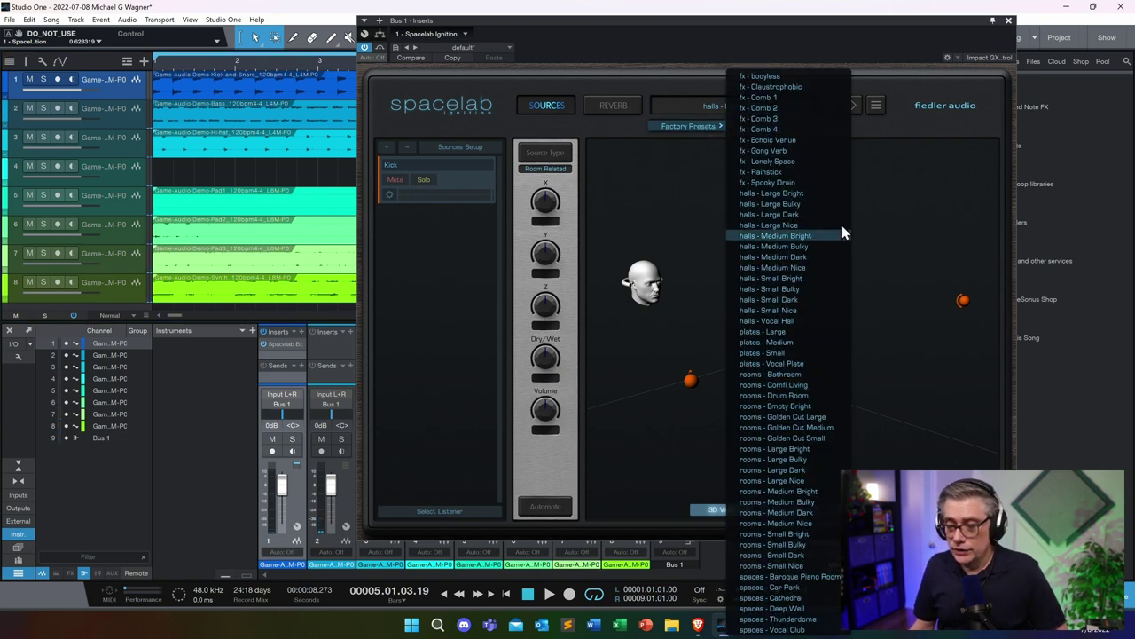
pyautogui.click(934, 169)
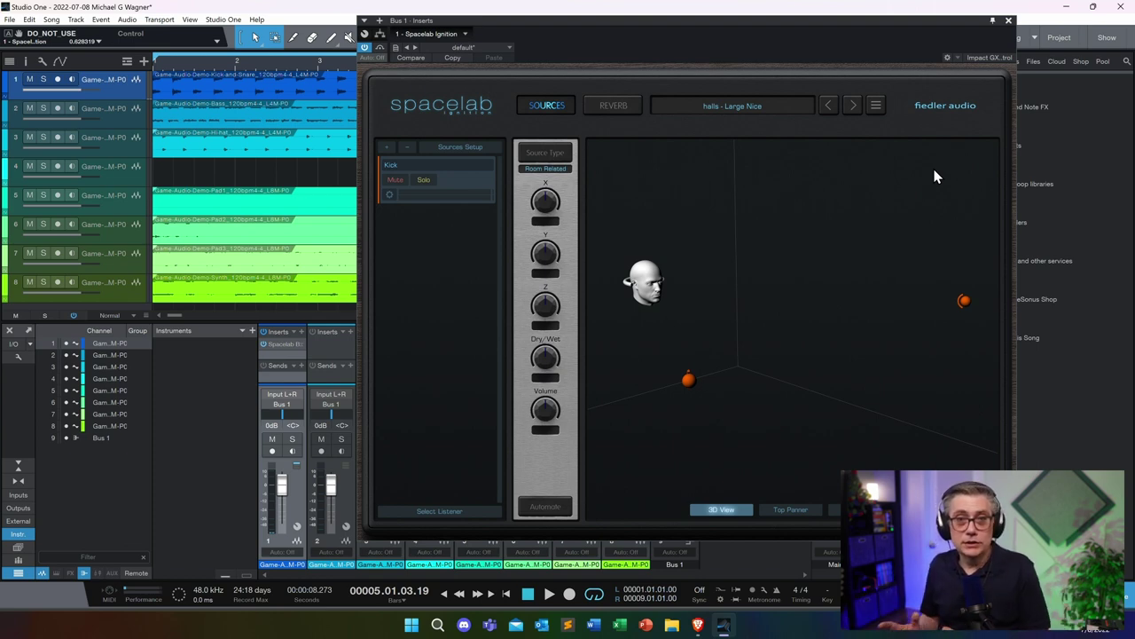
pyautogui.click(1011, 21)
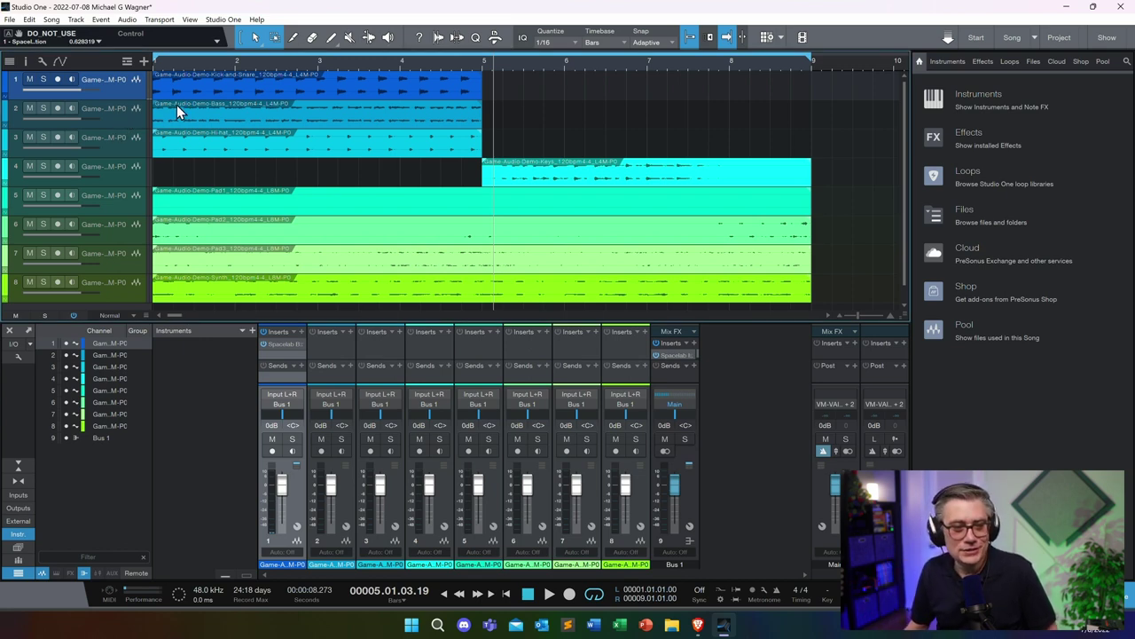
# Insert Spacelab Beam on the bass track, name its beam Bass and close the plug-in window
pyautogui.click(119, 120)
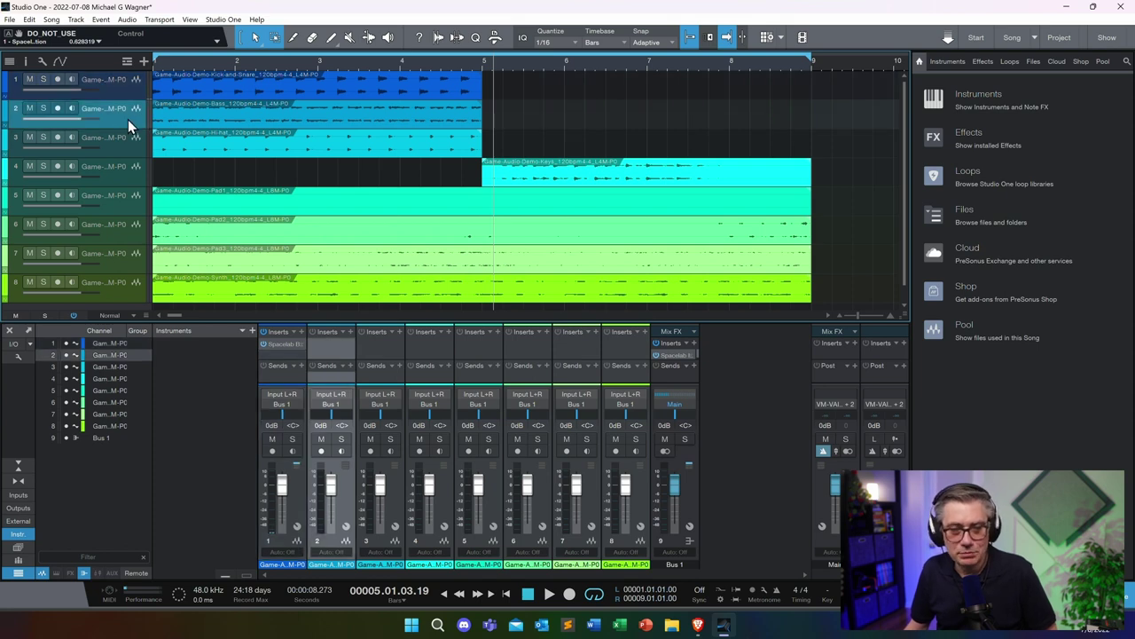
pyautogui.click(349, 334)
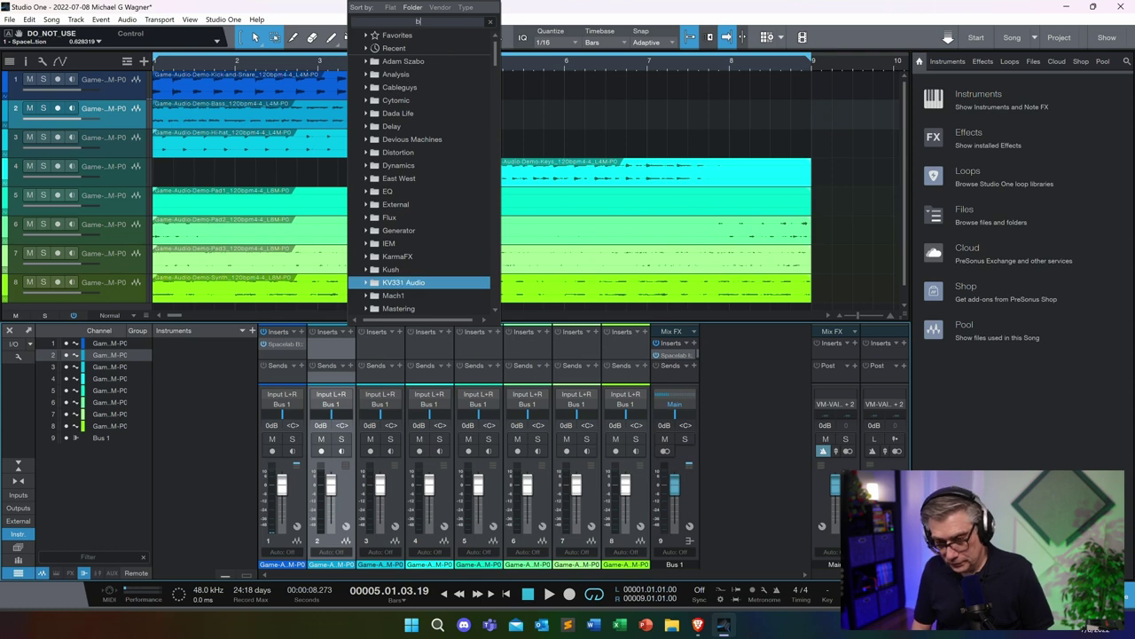
pyautogui.write('beam')
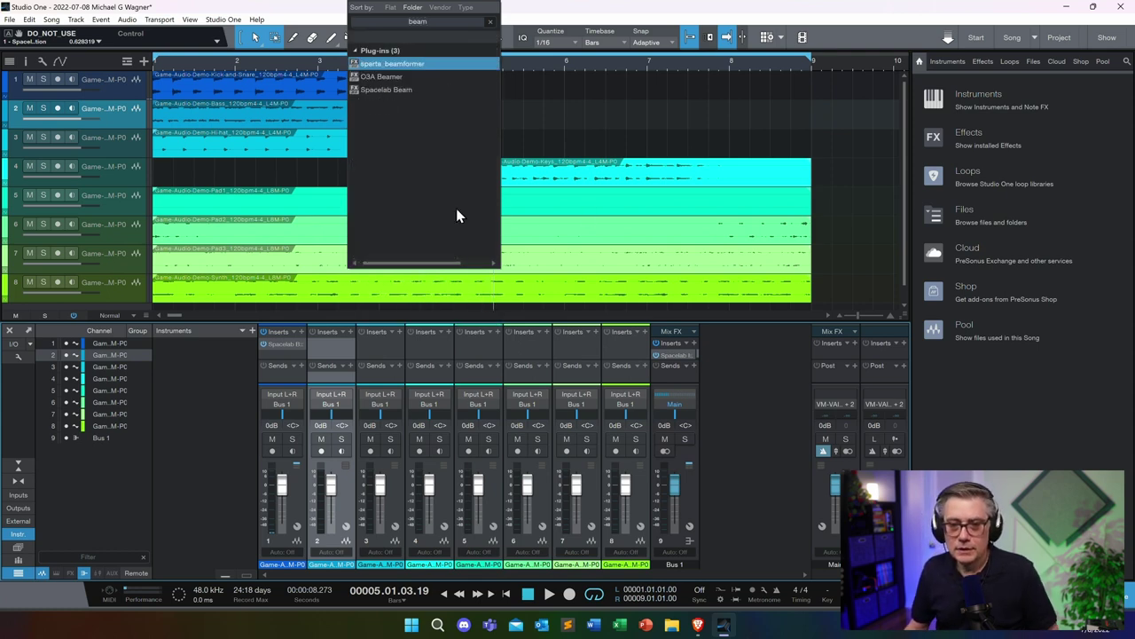
pyautogui.click(387, 91)
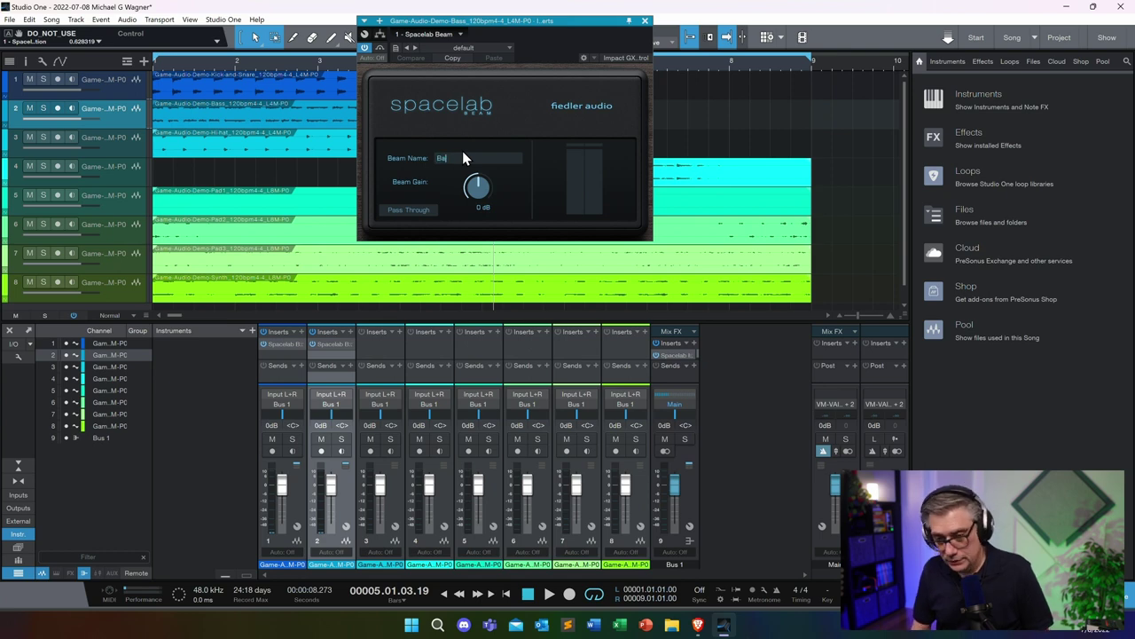
pyautogui.press('Return')
pyautogui.click(644, 20)
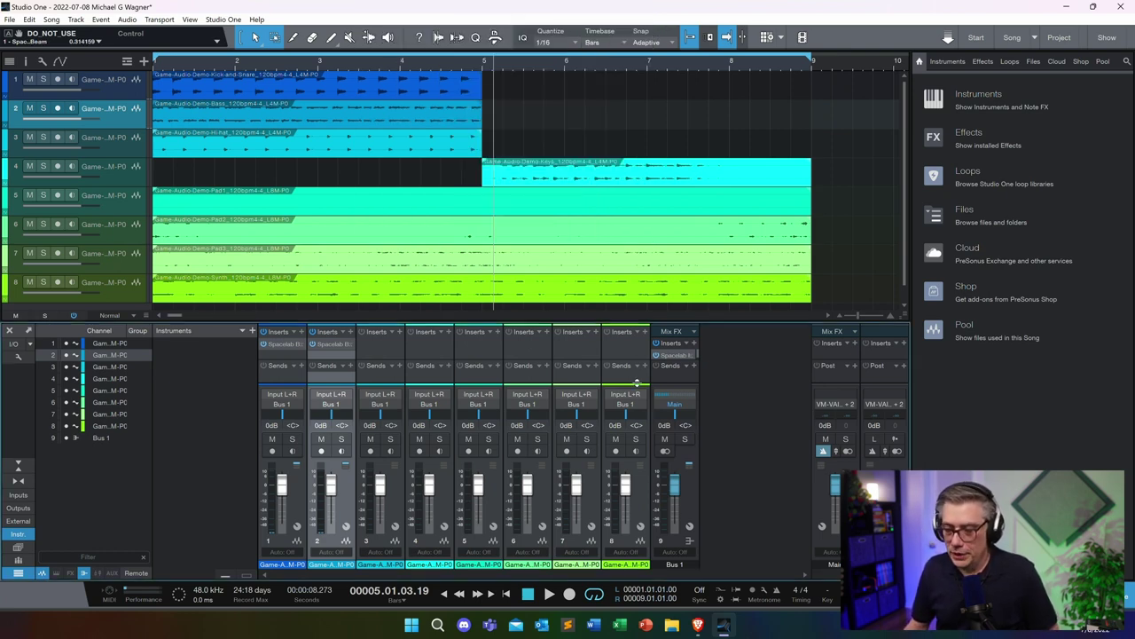
# Add a second source in Spacelab Ignition on Bus 1, set its input to 2: Bass and close the source setup
pyautogui.click(674, 357)
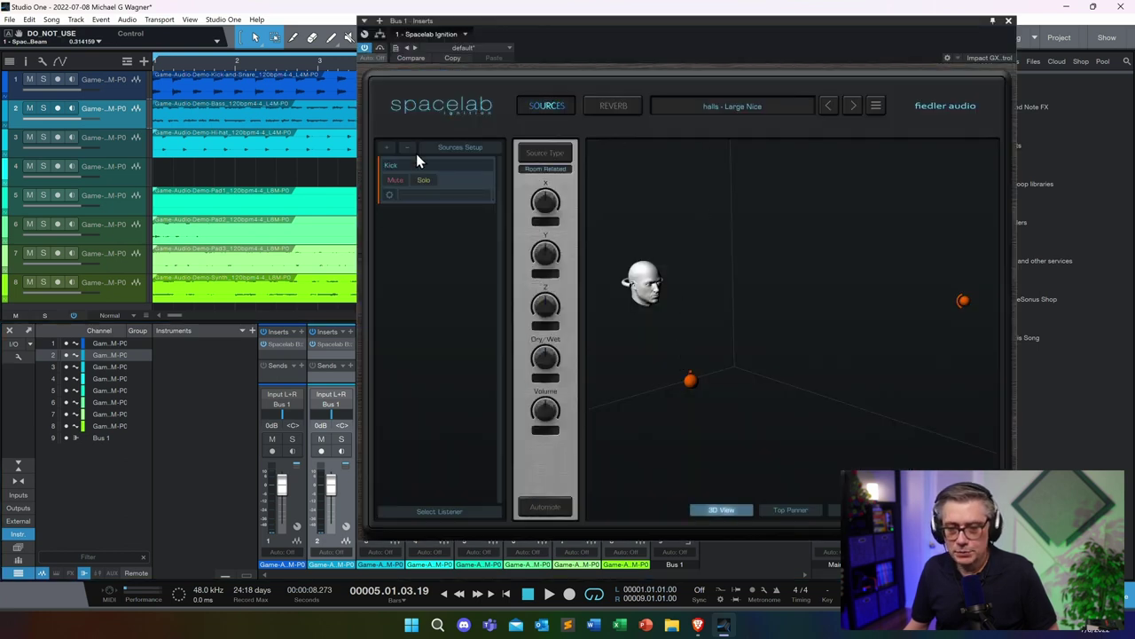
pyautogui.click(386, 148)
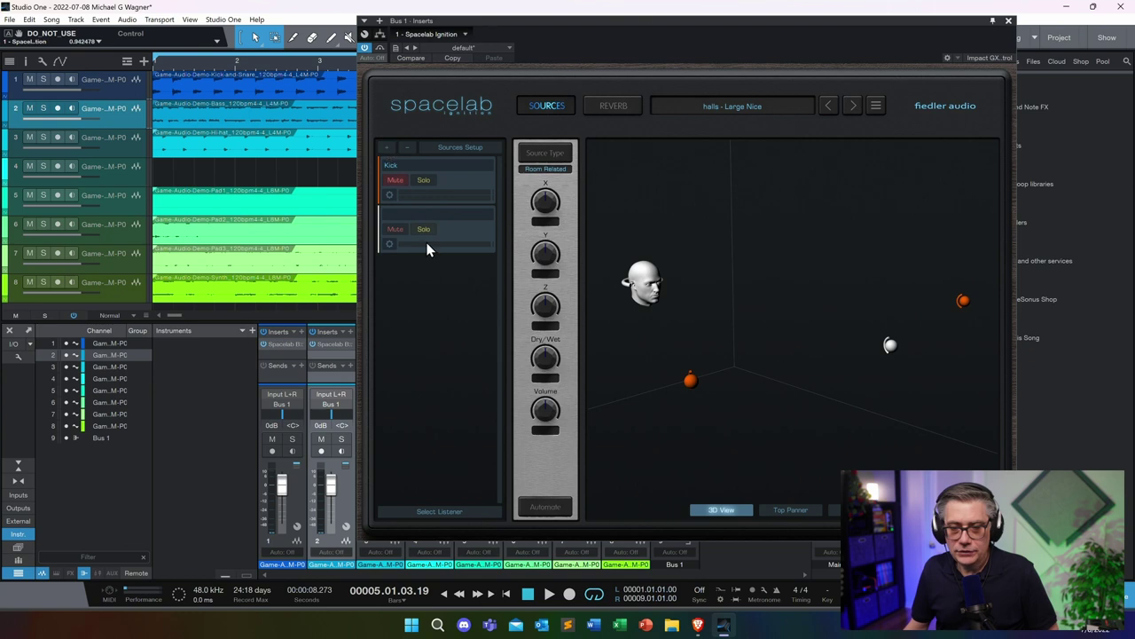
pyautogui.click(389, 248)
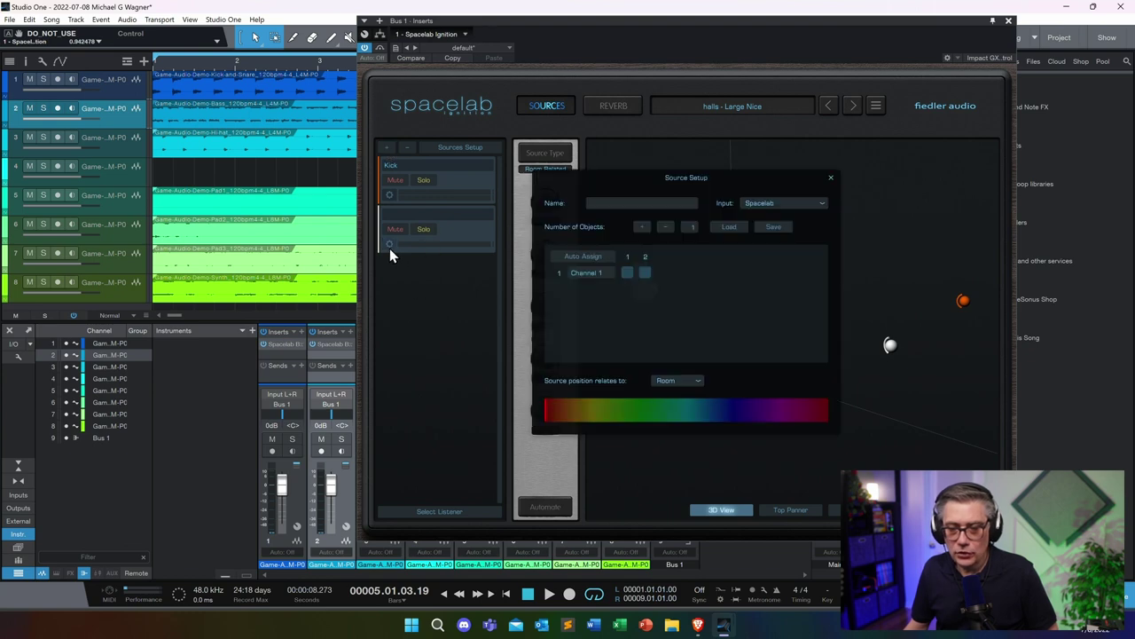
pyautogui.click(814, 202)
pyautogui.click(777, 240)
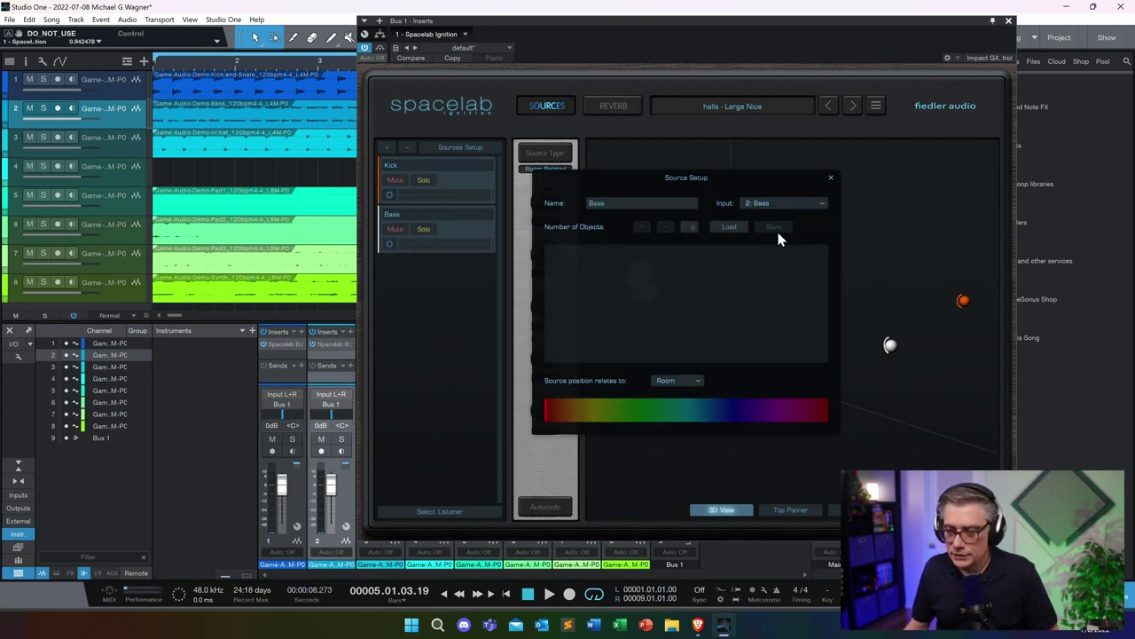
pyautogui.click(830, 179)
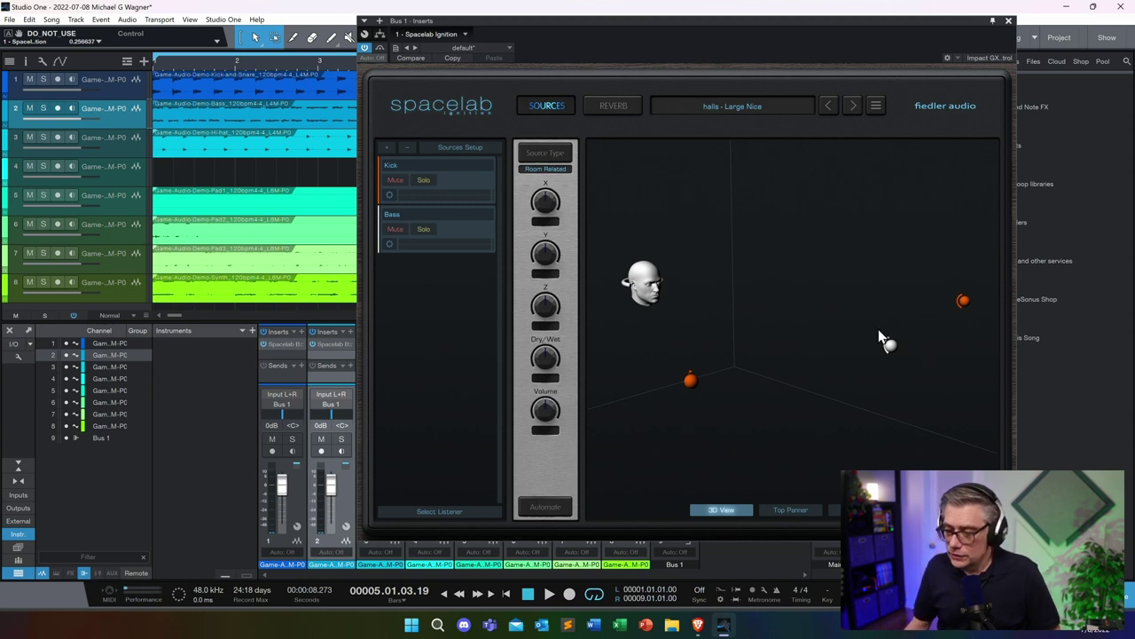
# Place the two Bass objects in the top panner view farther forward and wider apart than the Kick pair
pyautogui.click(790, 509)
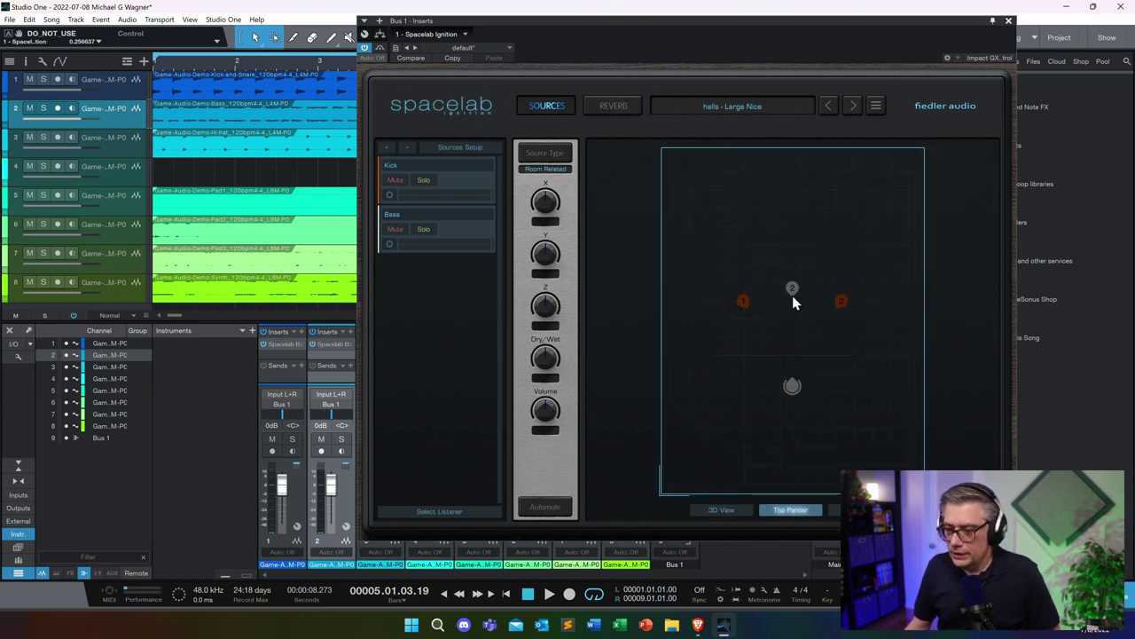
pyautogui.moveTo(793, 288)
pyautogui.mouseDown()
pyautogui.moveTo(783, 236)
pyautogui.moveTo(814, 233)
pyautogui.mouseUp()
pyautogui.moveTo(792, 289); pyautogui.dragTo(731, 233)
pyautogui.moveTo(815, 235); pyautogui.dragTo(860, 240)
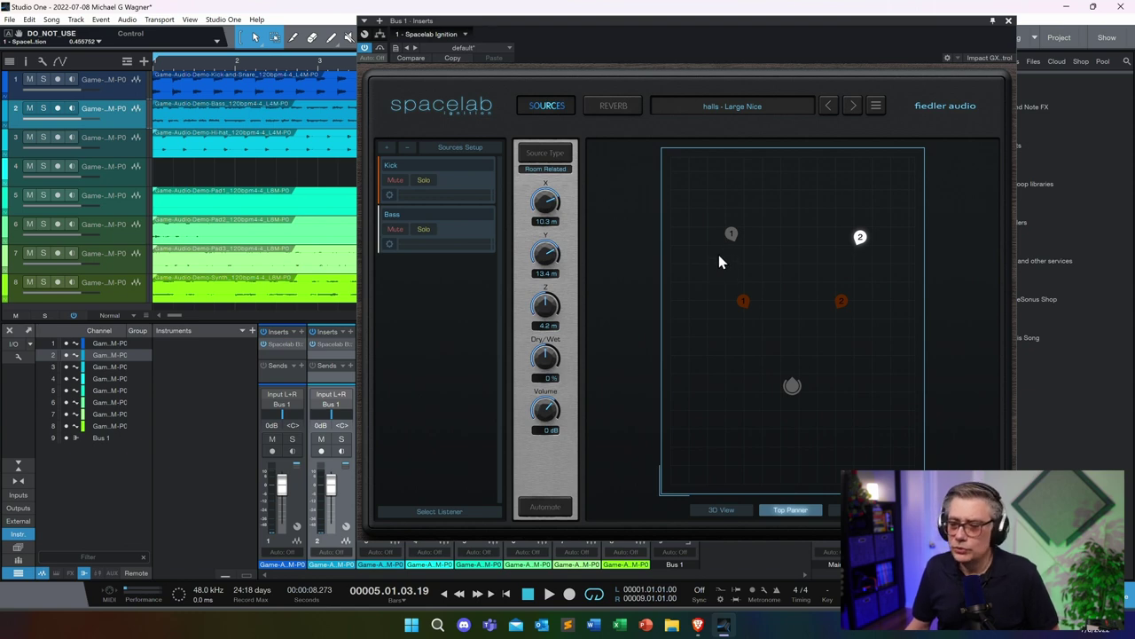
pyautogui.moveTo(731, 235); pyautogui.dragTo(721, 257)
pyautogui.moveTo(859, 237); pyautogui.dragTo(875, 256)
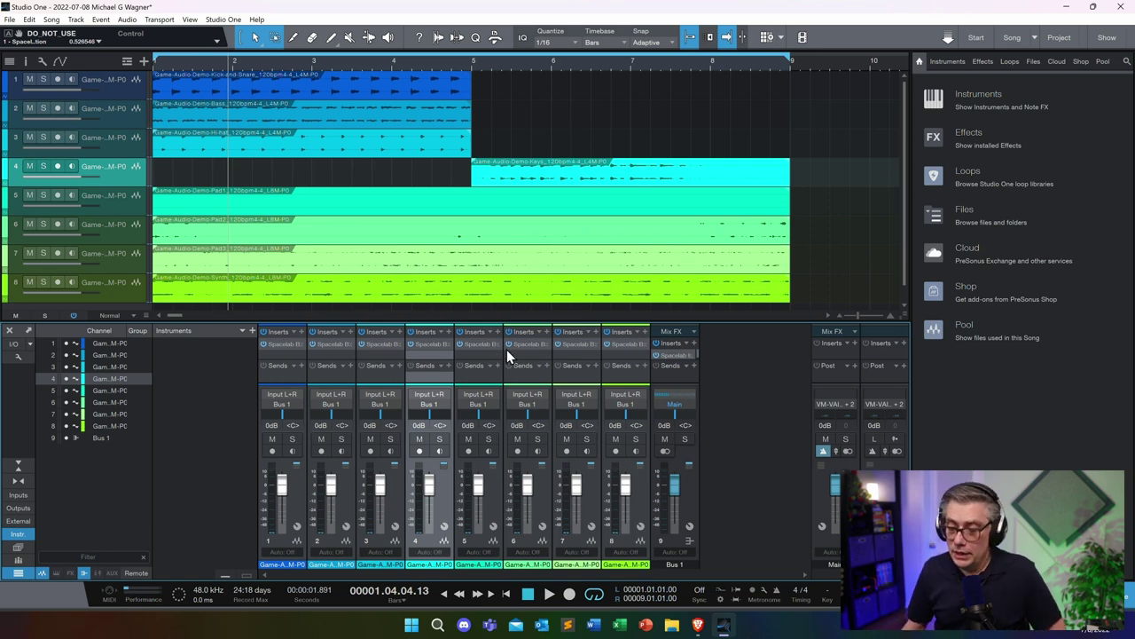
# Open Spacelab Ignition on Bus 1 and examine all source positions in the list, side panner and 3D view
pyautogui.click(678, 356)
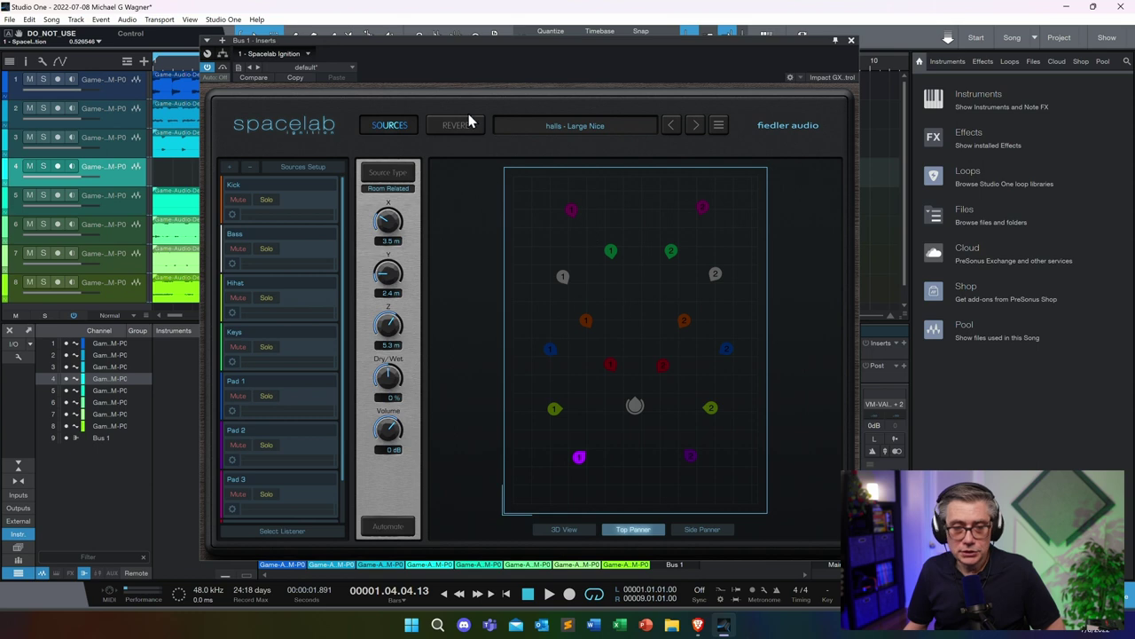
pyautogui.moveTo(342, 203); pyautogui.dragTo(345, 226)
pyautogui.moveTo(343, 298); pyautogui.dragTo(343, 232)
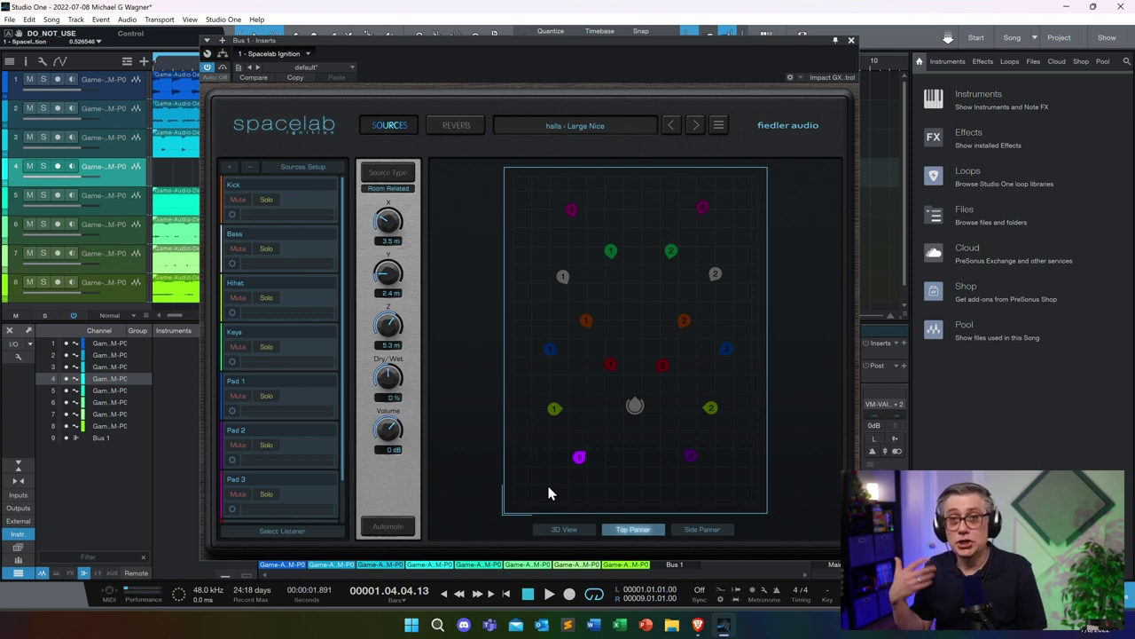
pyautogui.click(710, 527)
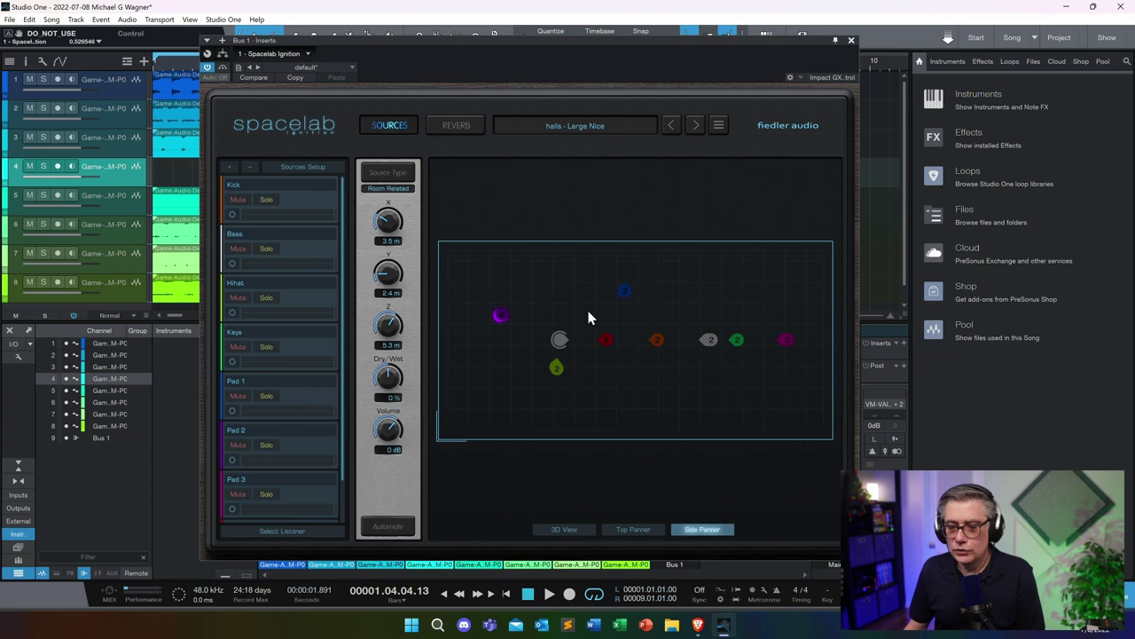
pyautogui.click(558, 532)
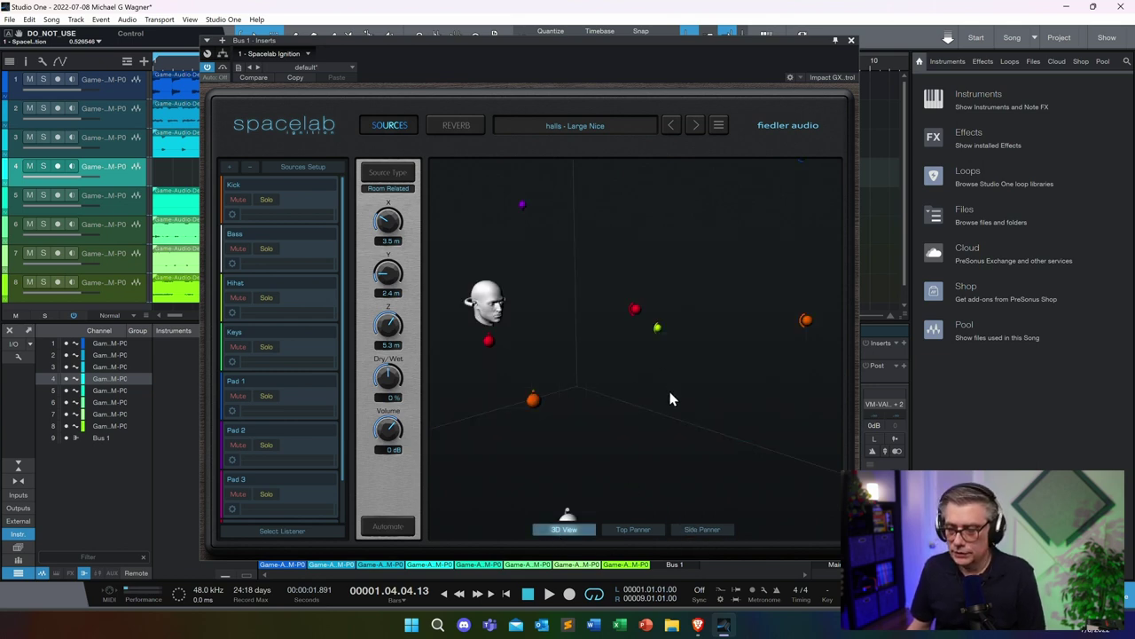
pyautogui.moveTo(669, 398); pyautogui.dragTo(667, 408)
pyautogui.scroll(-5, 667, 403)
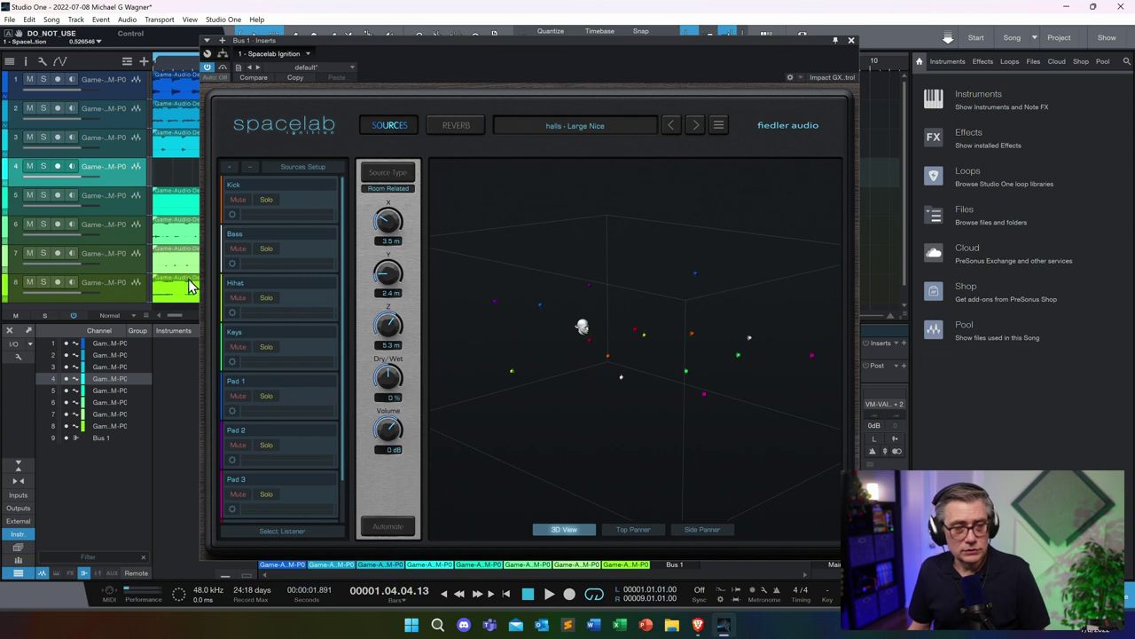
# Play the song from the start to hear all spatialized sources, and stop playback
pyautogui.click(156, 75)
pyautogui.press('space')
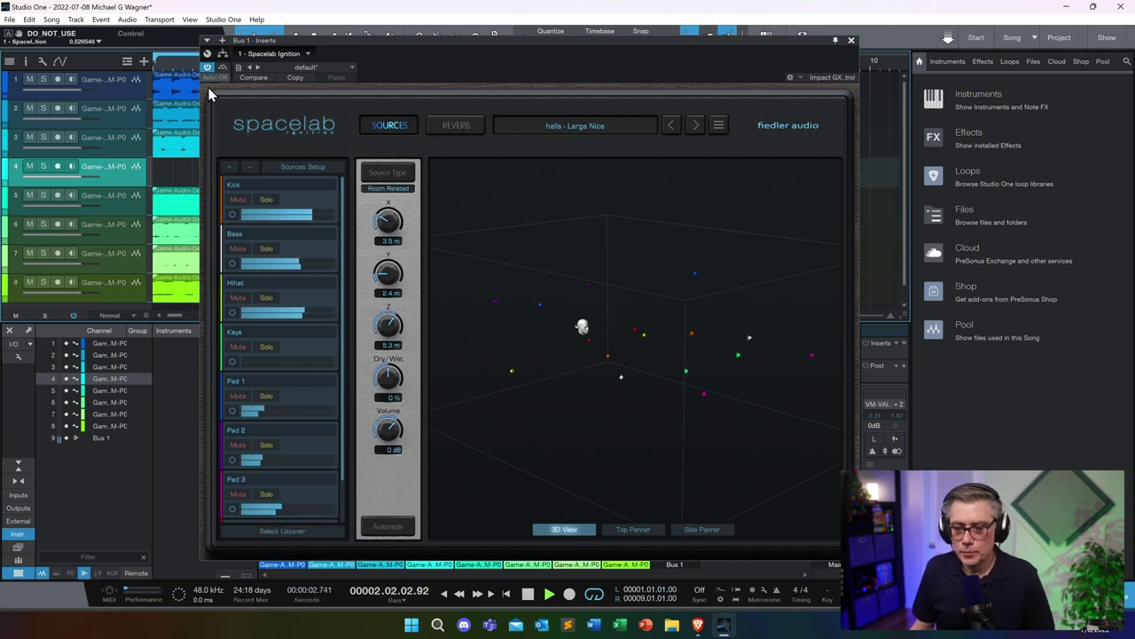
pyautogui.press('space')
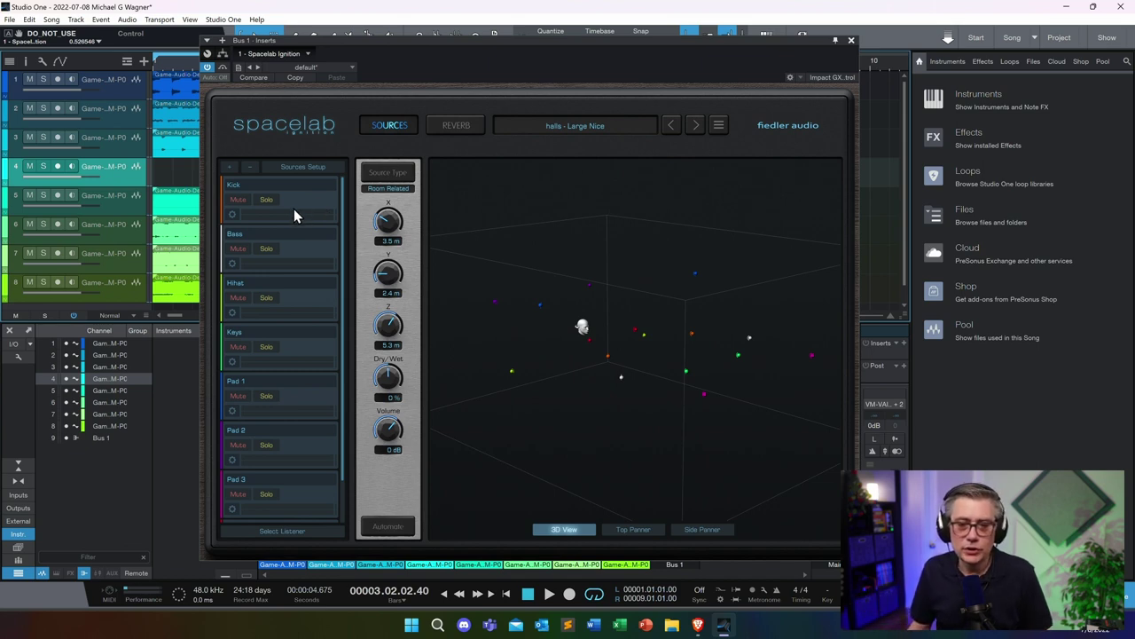
# Set the dry/wet of the Kick source to -40 % and of the Bass source to -48 %
pyautogui.click(302, 196)
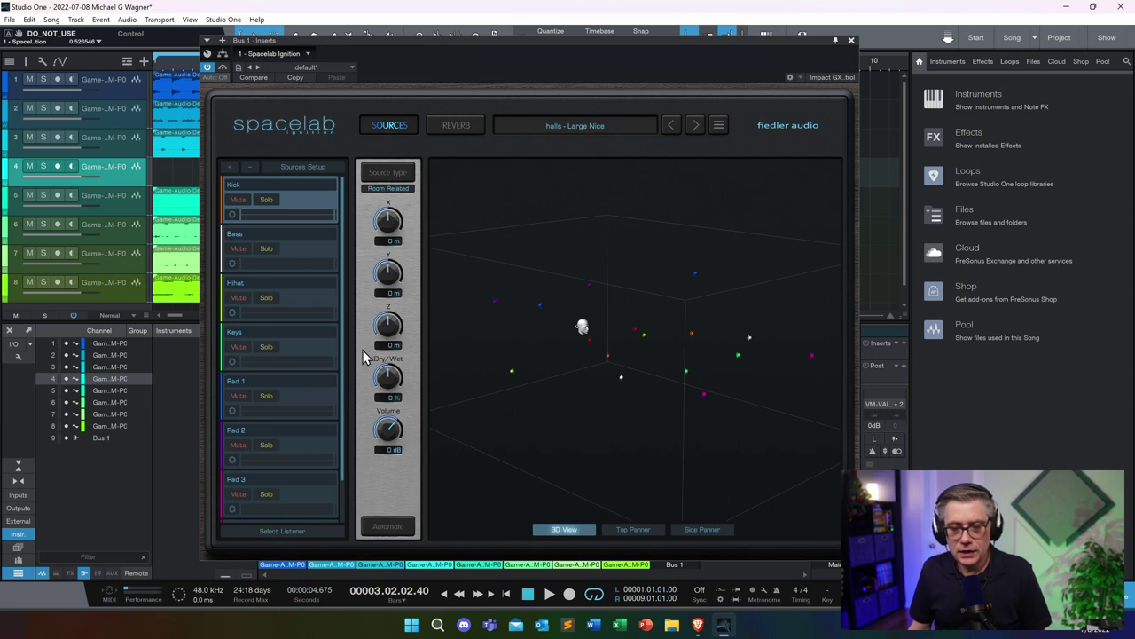
pyautogui.moveTo(387, 378); pyautogui.dragTo(374, 418)
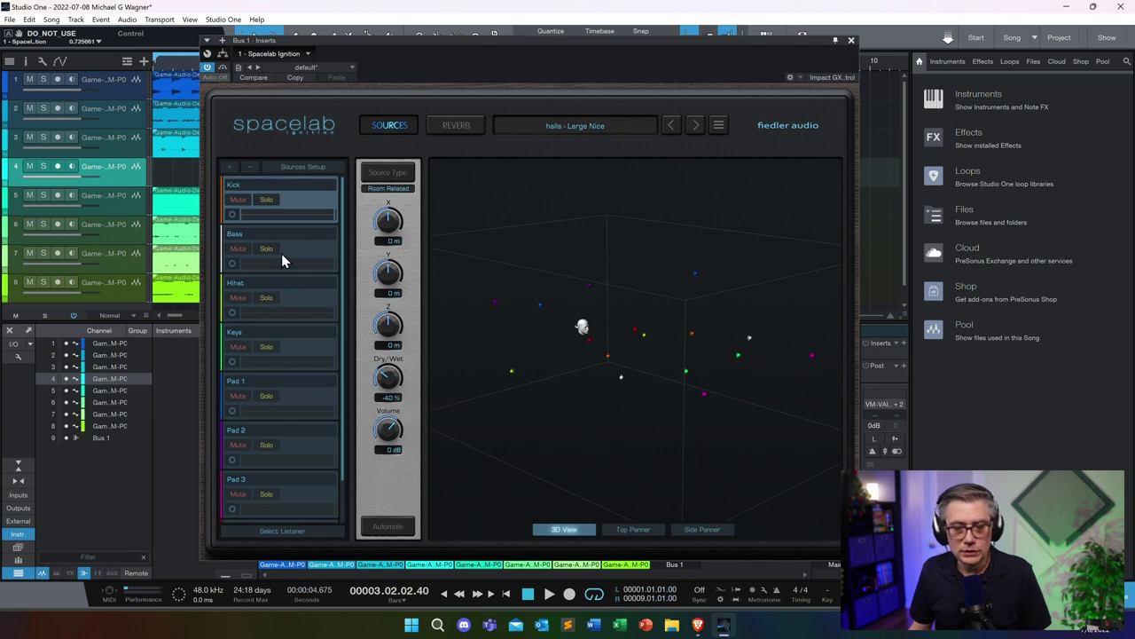
pyautogui.click(311, 260)
pyautogui.moveTo(388, 383); pyautogui.dragTo(378, 435)
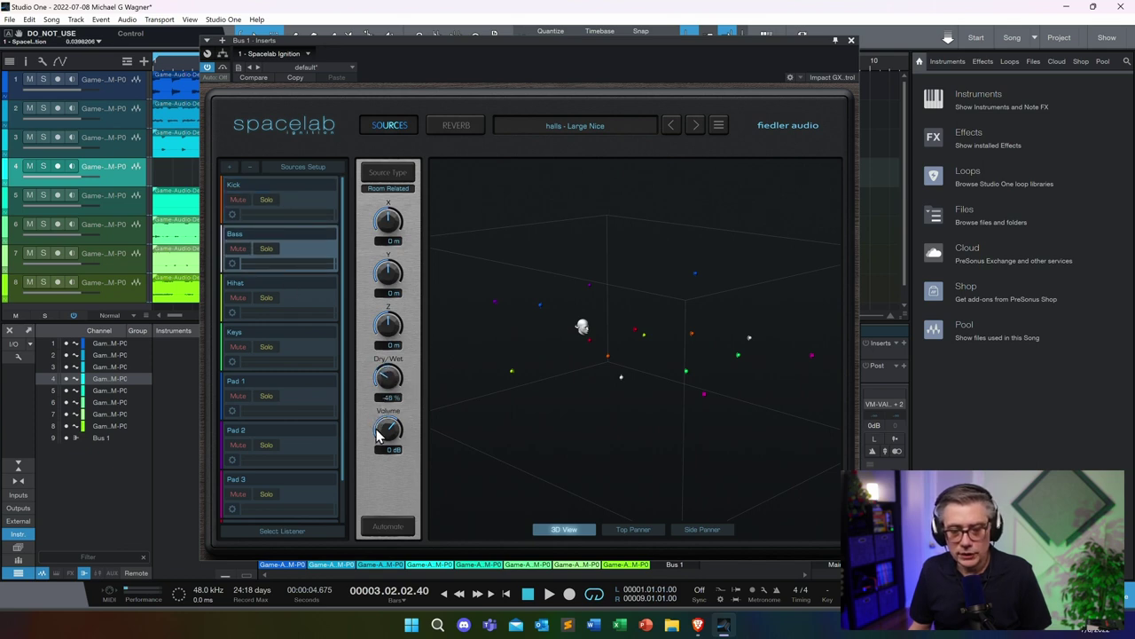
# Lower the dry/wet of the Hihat and Pad 1 sources, and set Keys to -41 % and Pad 2 to -40 %
pyautogui.click(297, 312)
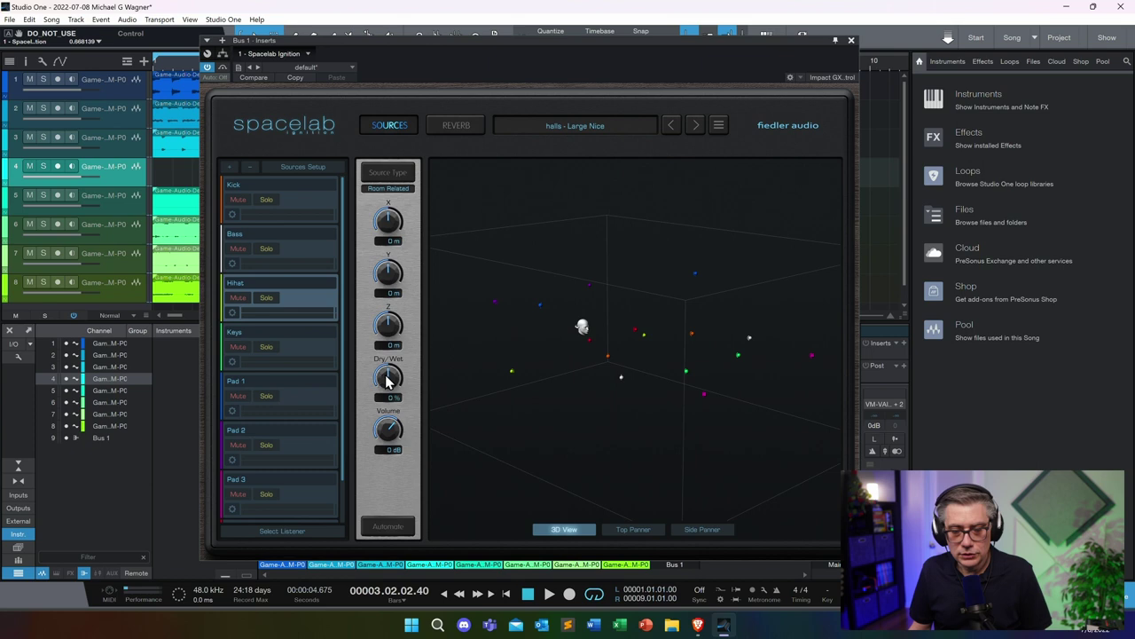
pyautogui.click(297, 346)
pyautogui.moveTo(388, 380); pyautogui.dragTo(385, 425)
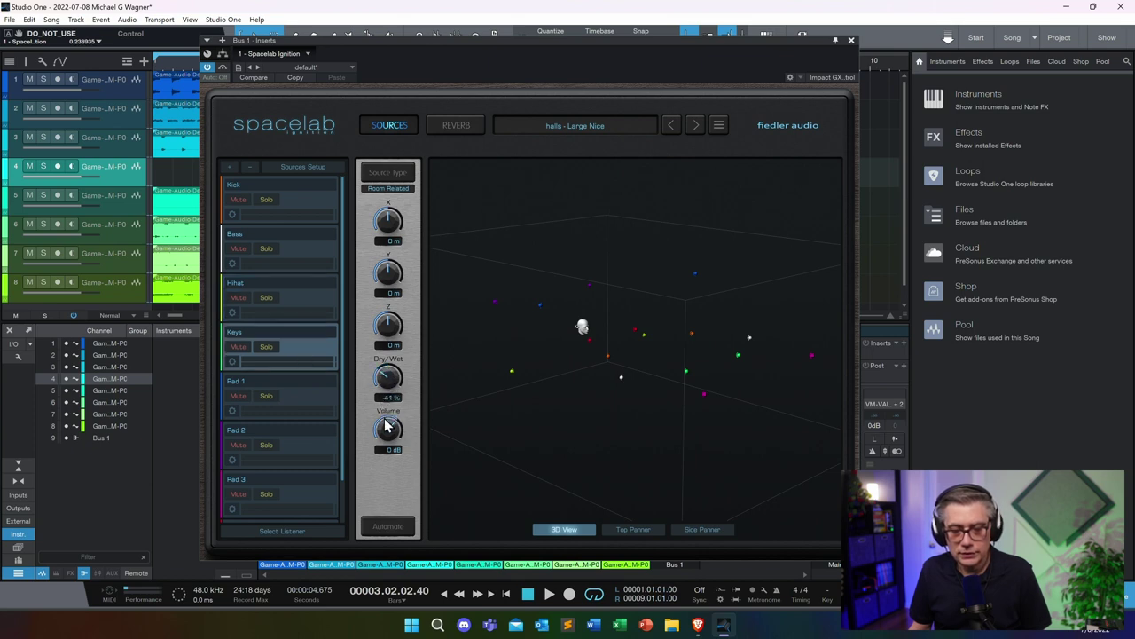
pyautogui.click(296, 401)
pyautogui.moveTo(388, 378); pyautogui.dragTo(375, 426)
pyautogui.click(314, 435)
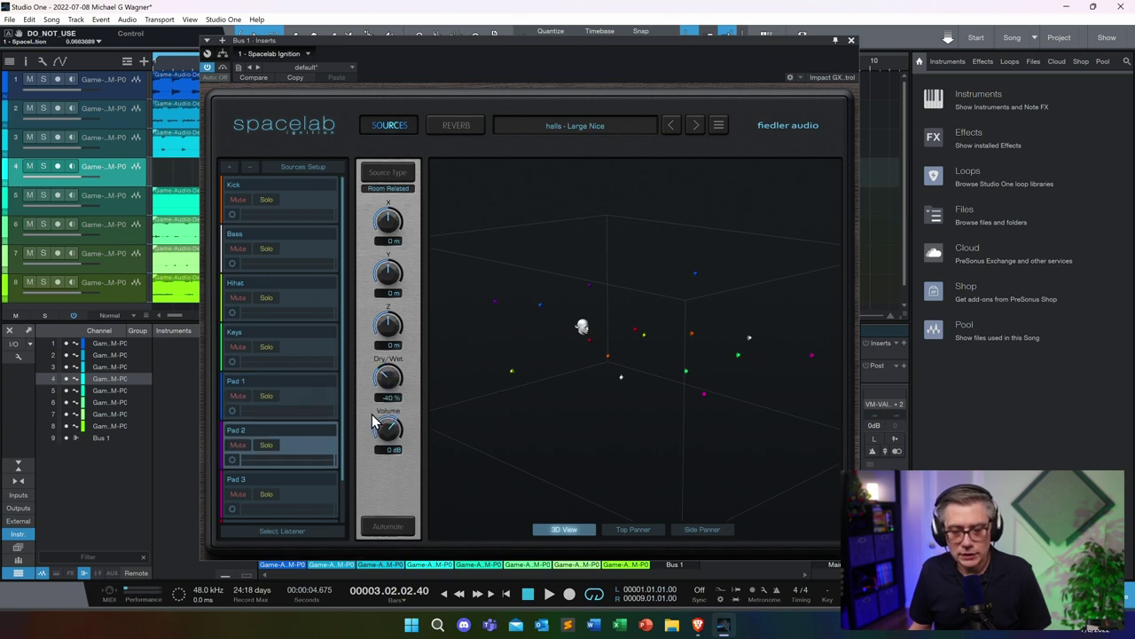
# Set the dry/wet of Pad 3 to -38 % and of Synth to -41 %, and play the song to hear the mix
pyautogui.scroll(-2, 345, 393)
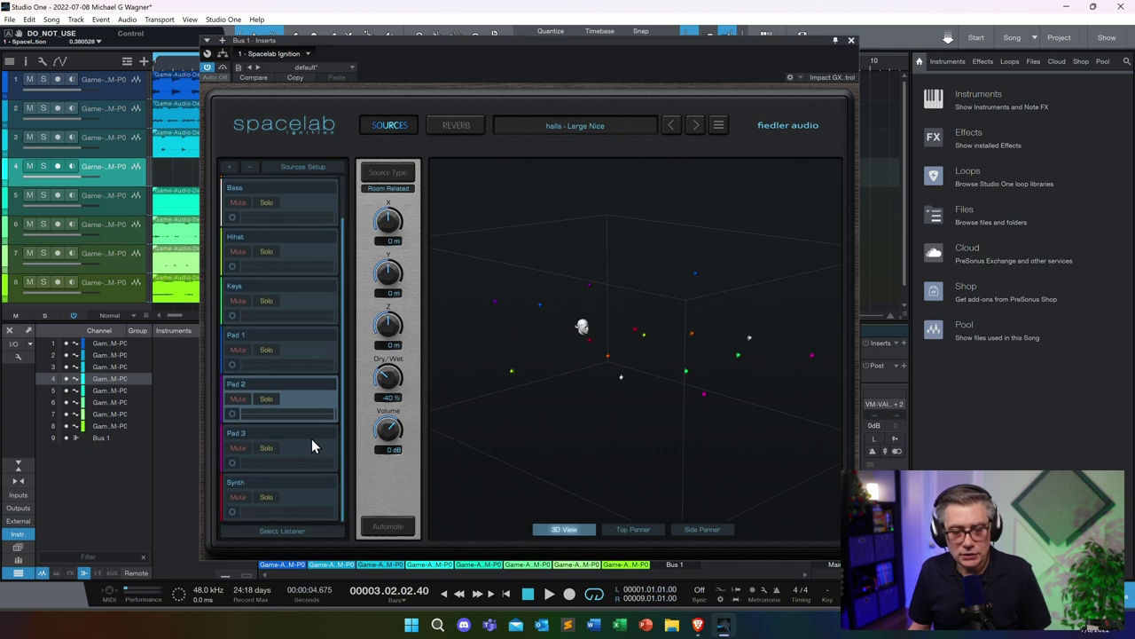
pyautogui.click(312, 439)
pyautogui.moveTo(389, 378); pyautogui.dragTo(365, 420)
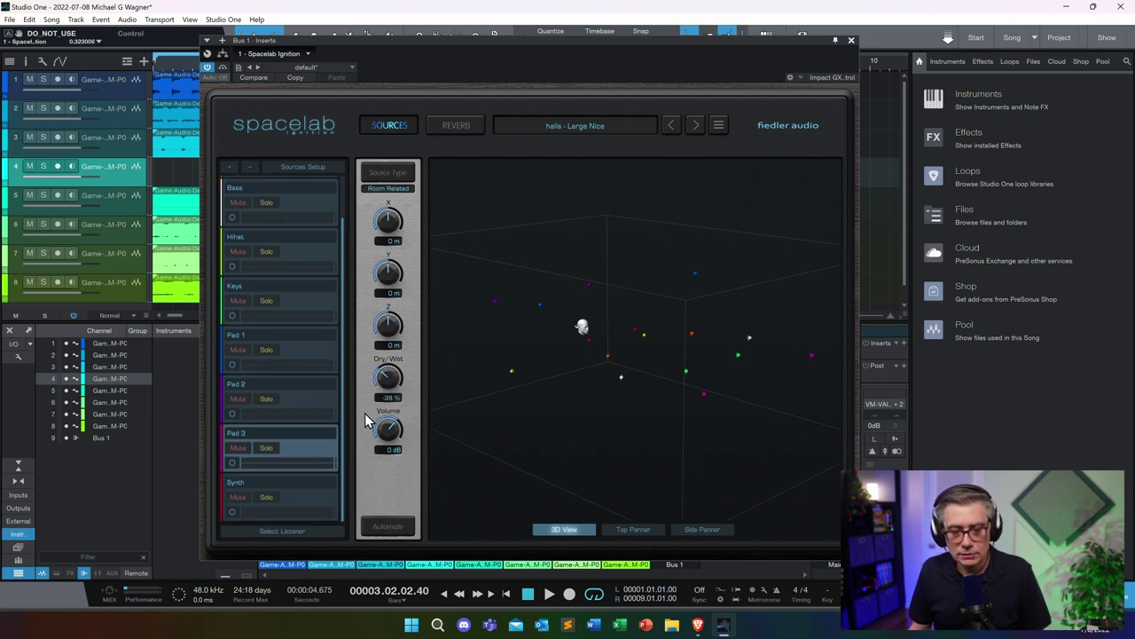
pyautogui.click(287, 496)
pyautogui.moveTo(388, 376); pyautogui.dragTo(379, 431)
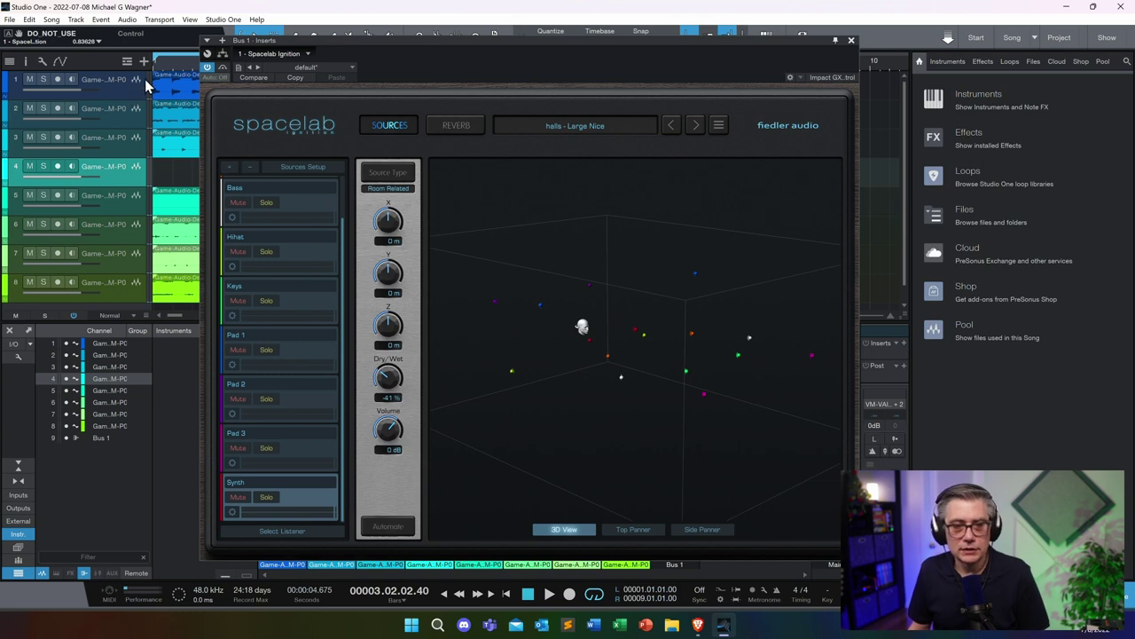
pyautogui.press('space')
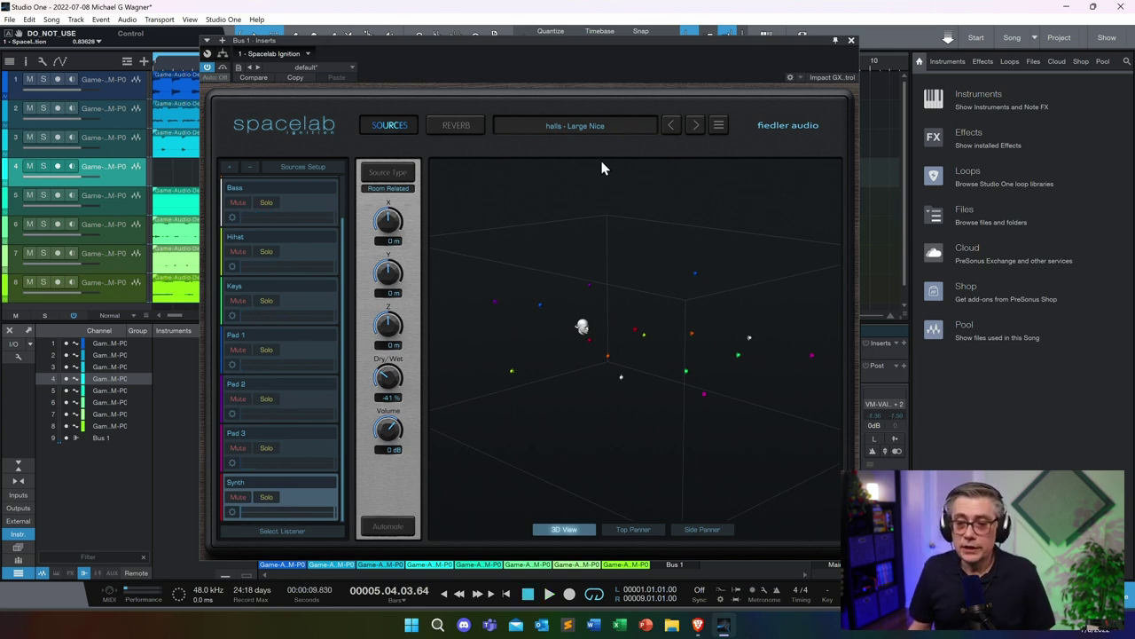
# Look through the factory reverb presets, and open the reverb page of Spacelab Ignition to view its room and output settings
pyautogui.click(600, 126)
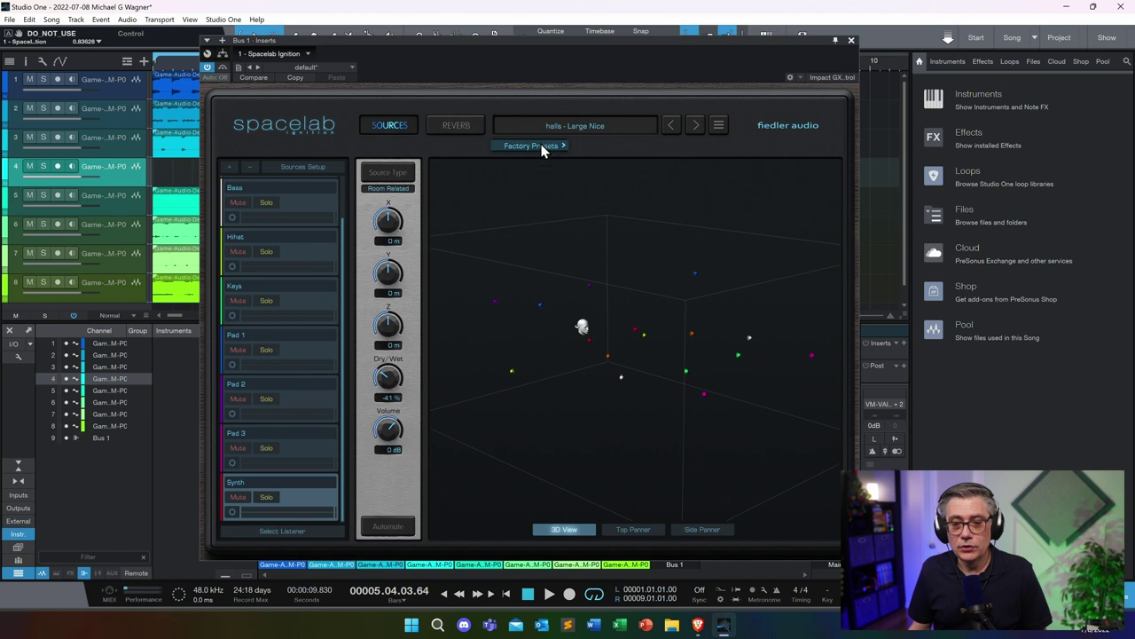
pyautogui.moveTo(539, 145)
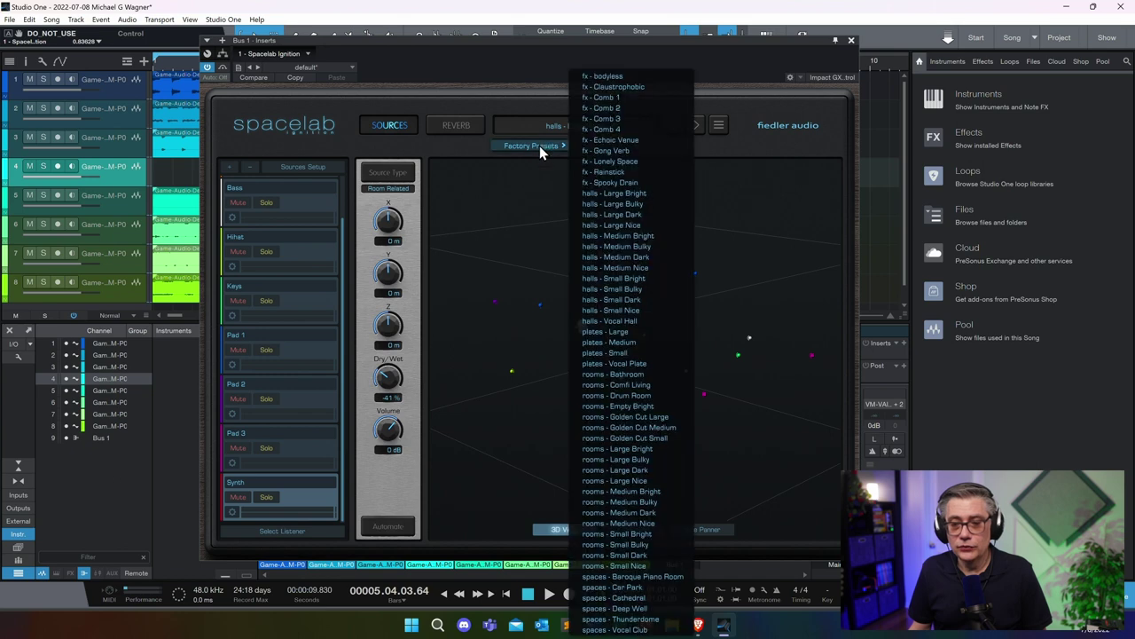
pyautogui.click(523, 102)
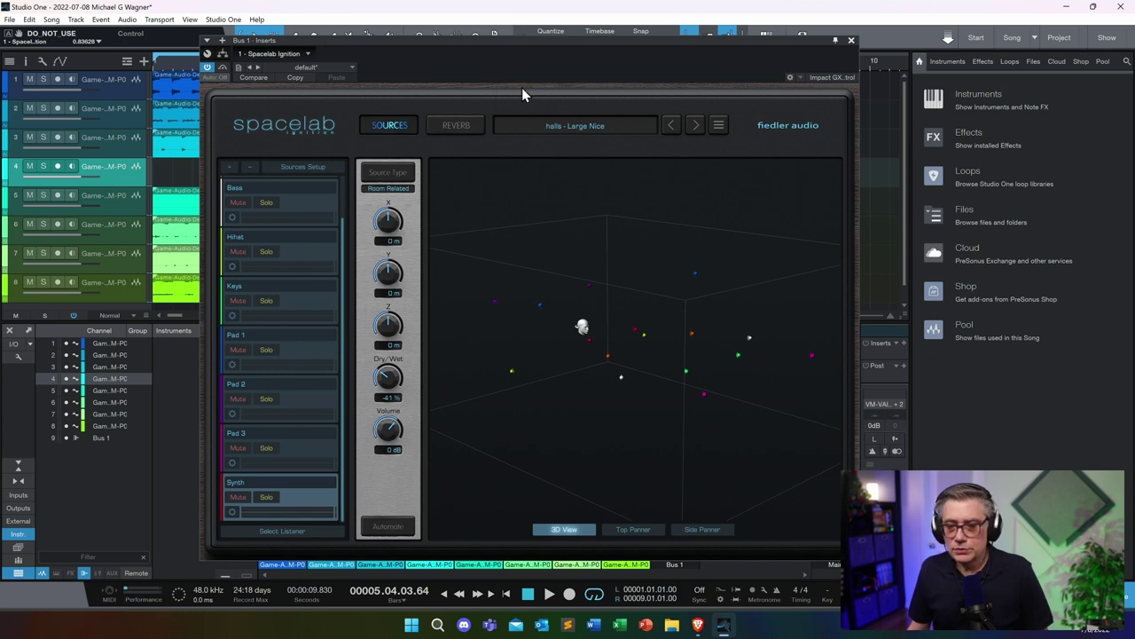
pyautogui.moveTo(544, 48); pyautogui.dragTo(530, 41)
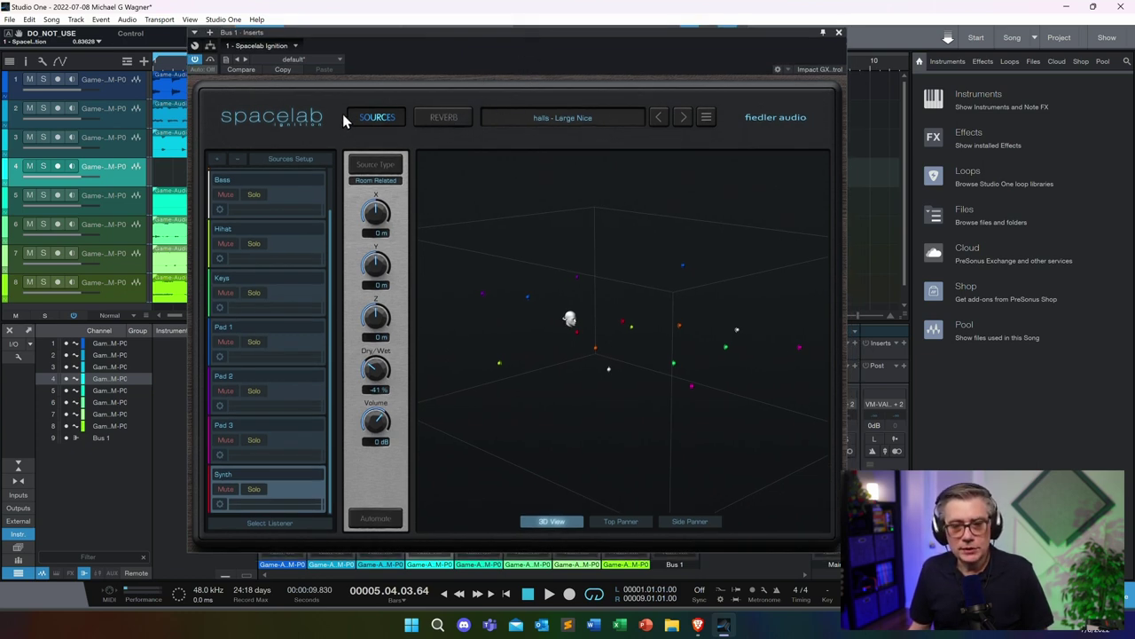
pyautogui.click(450, 115)
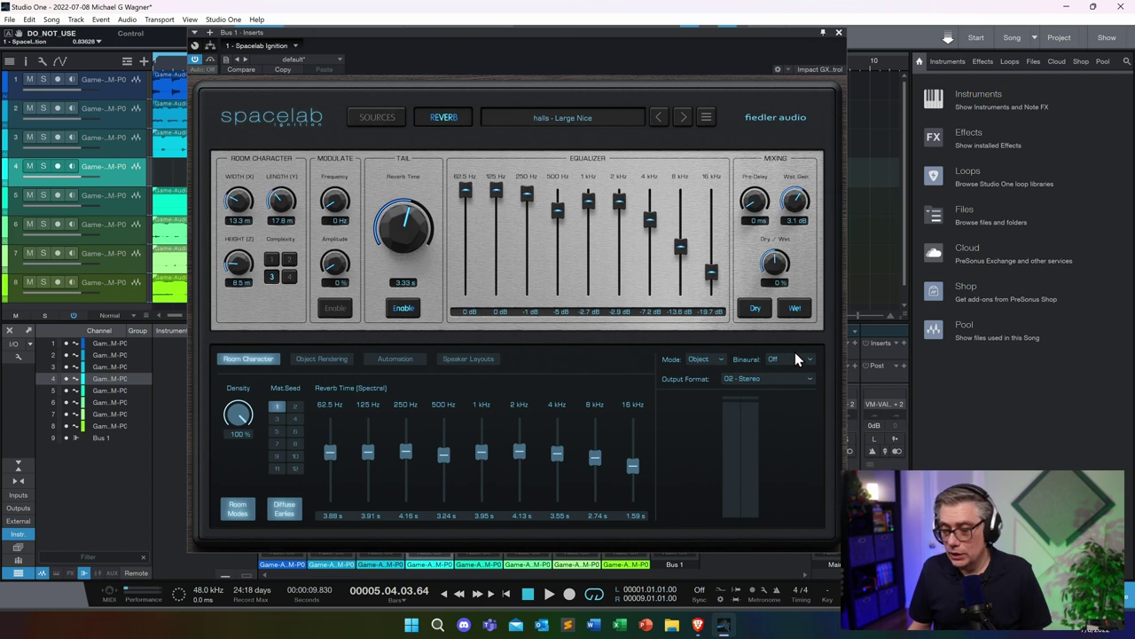
# Set the binaural rendering of Spacelab Ignition to Space - O, and play the song to hear the mix
pyautogui.click(794, 356)
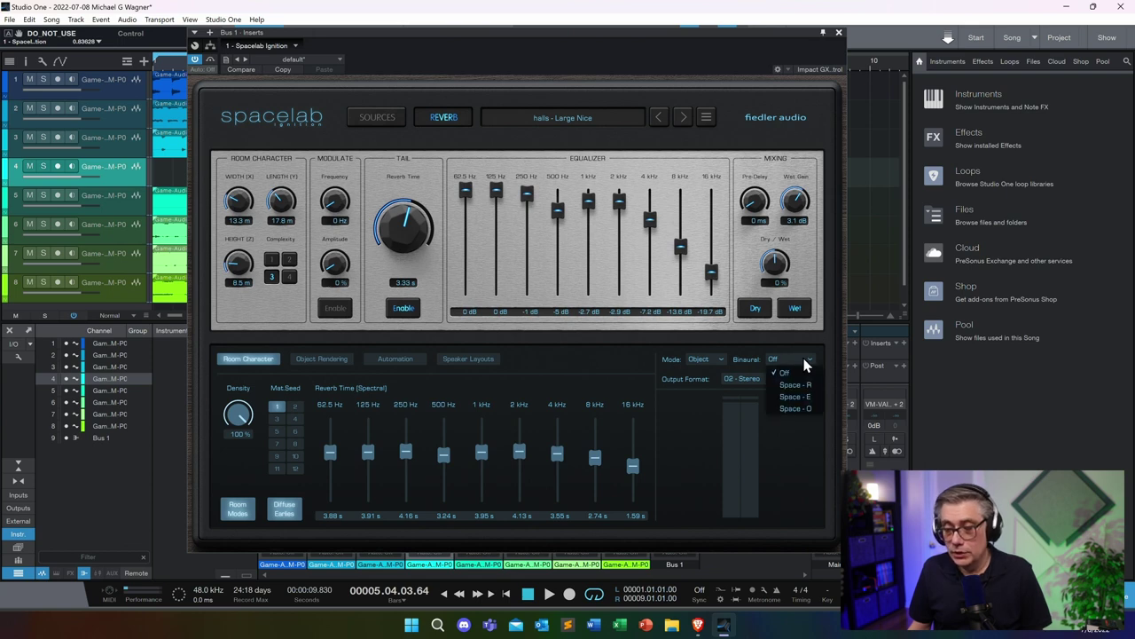
pyautogui.click(793, 409)
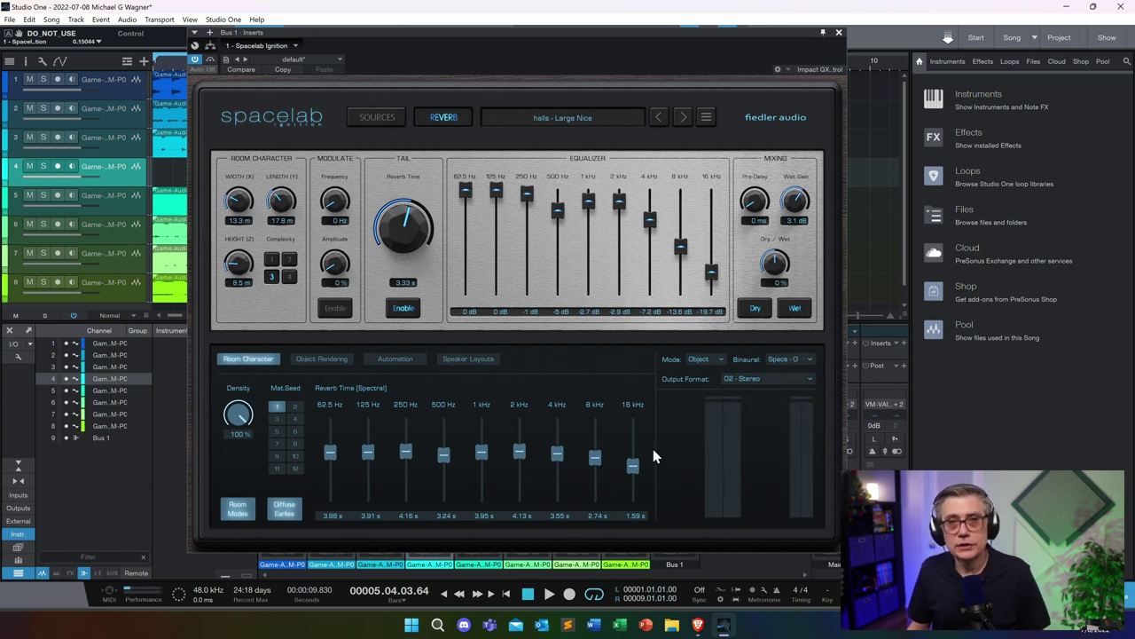
pyautogui.press('space')
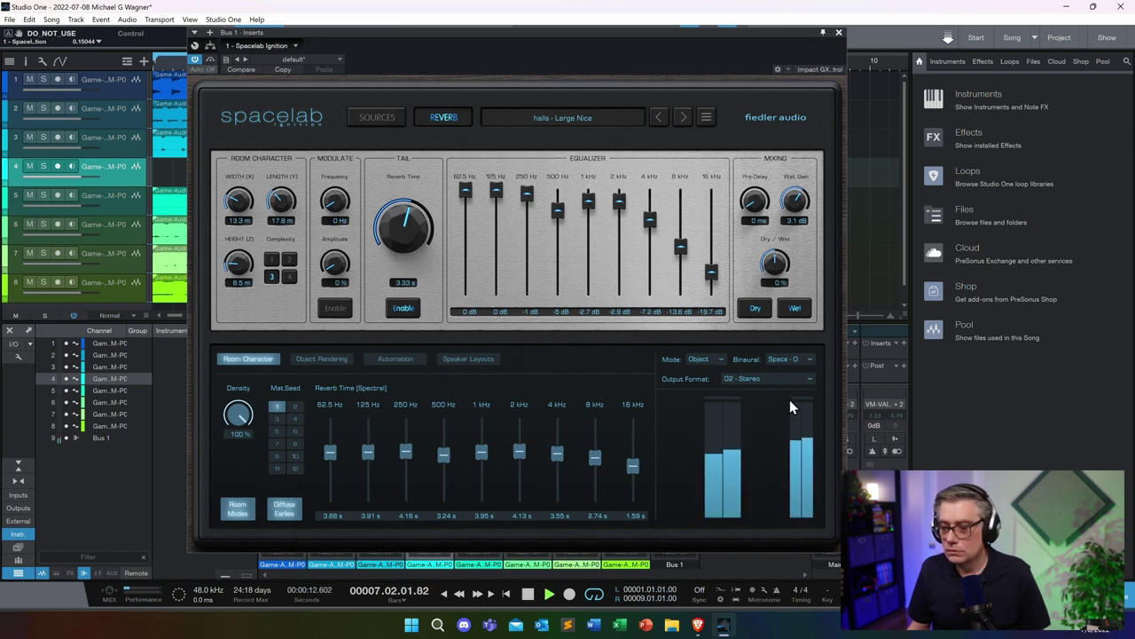
pyautogui.press('space')
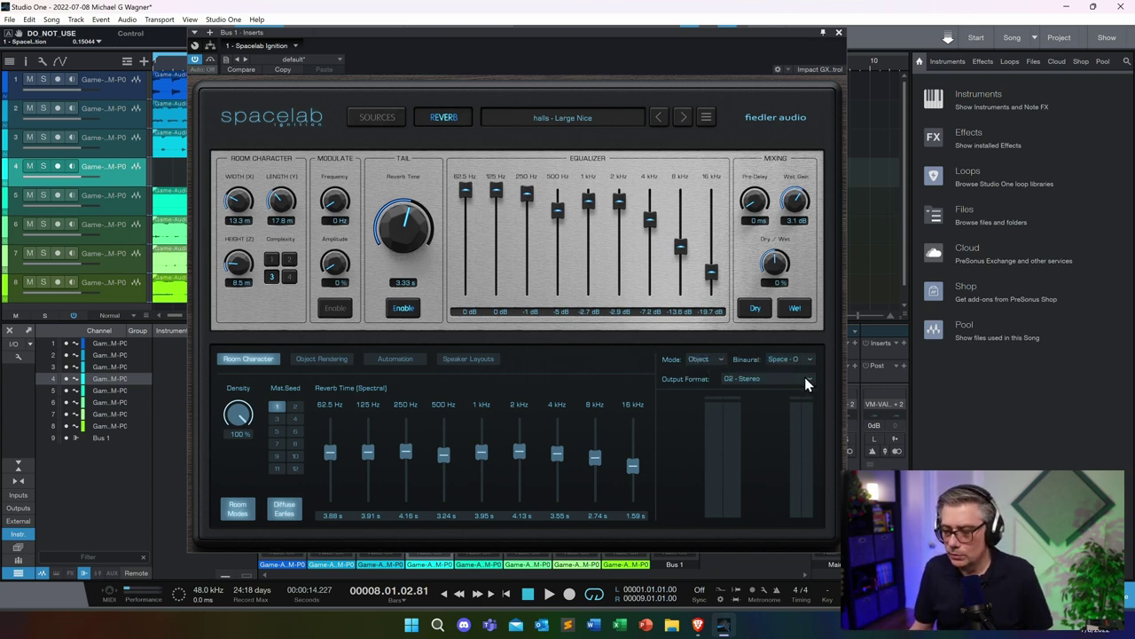
# Set the output format of Spacelab Ignition to 32 - Full Sphere, and play the song to check its channels
pyautogui.click(804, 377)
pyautogui.click(822, 296)
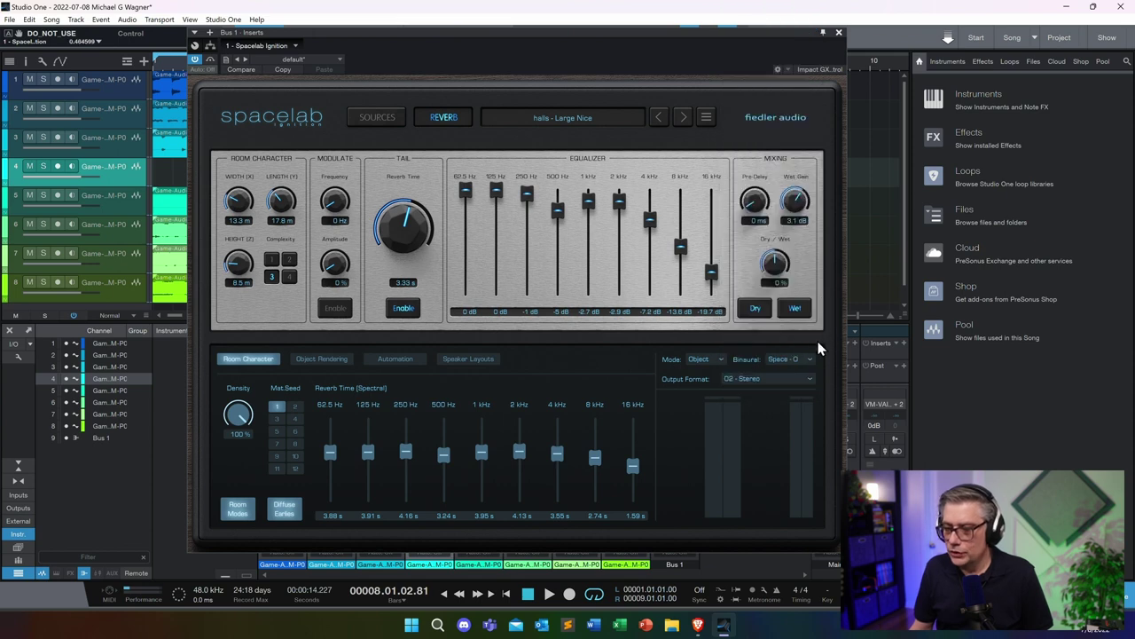
pyautogui.click(798, 378)
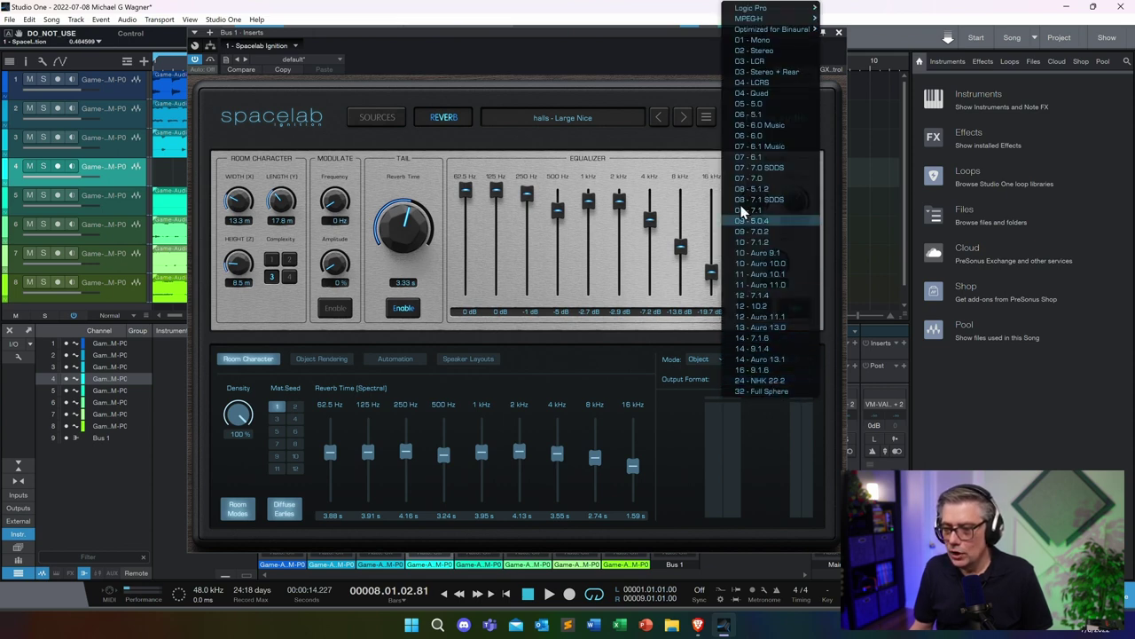
pyautogui.click(763, 392)
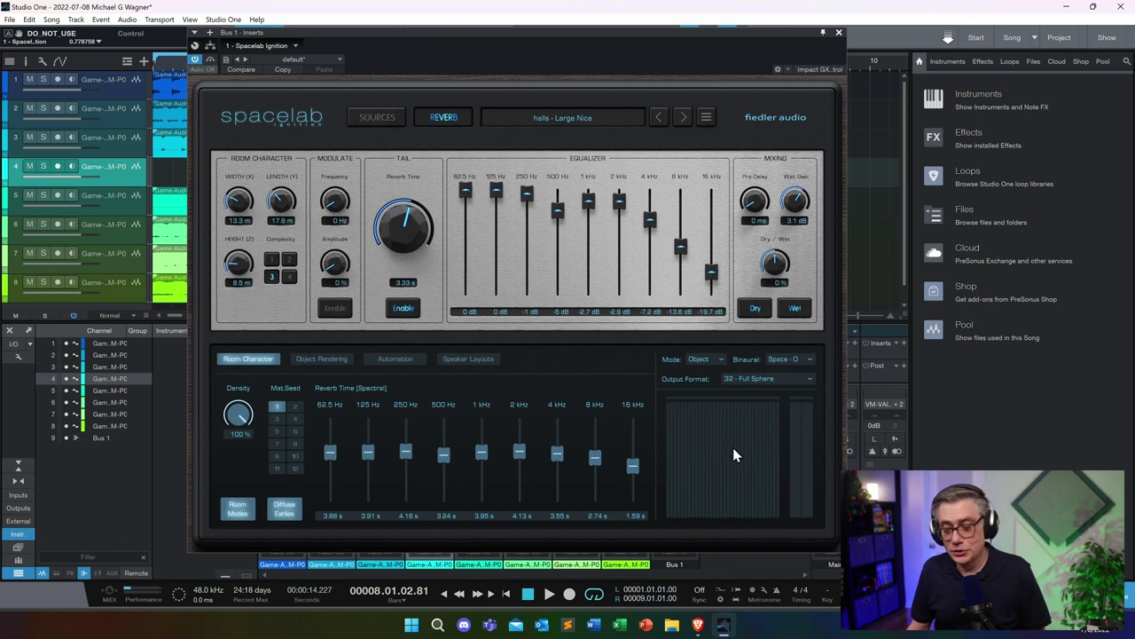
pyautogui.press('space')
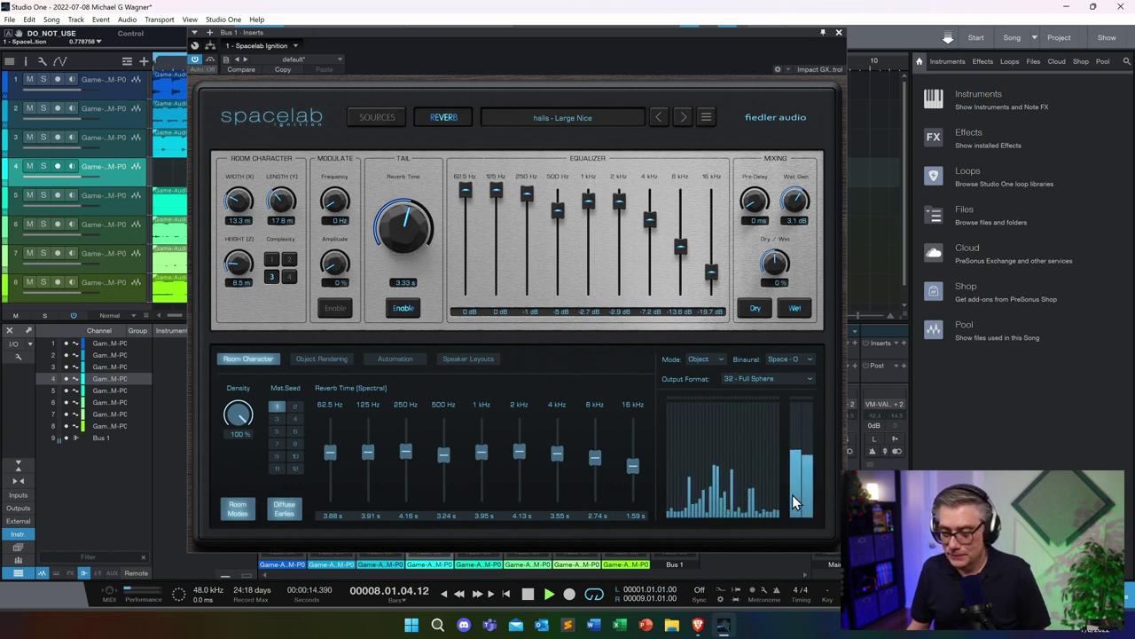
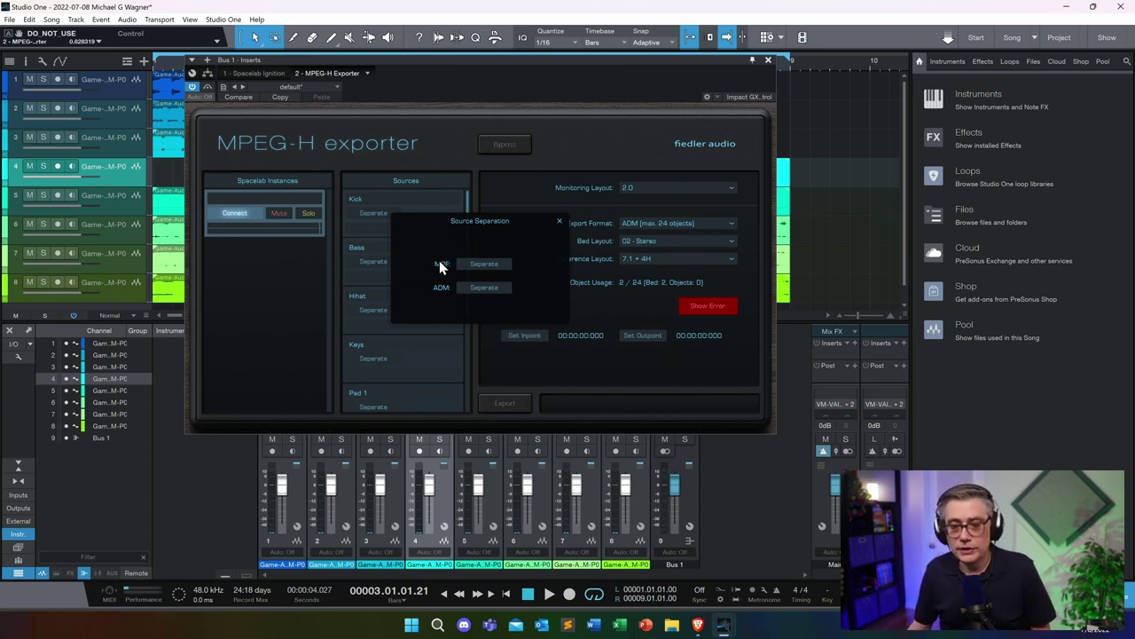
# Enable ADM source separation for the Kick and Bass sources in the MPEG-H exporter
pyautogui.click(483, 288)
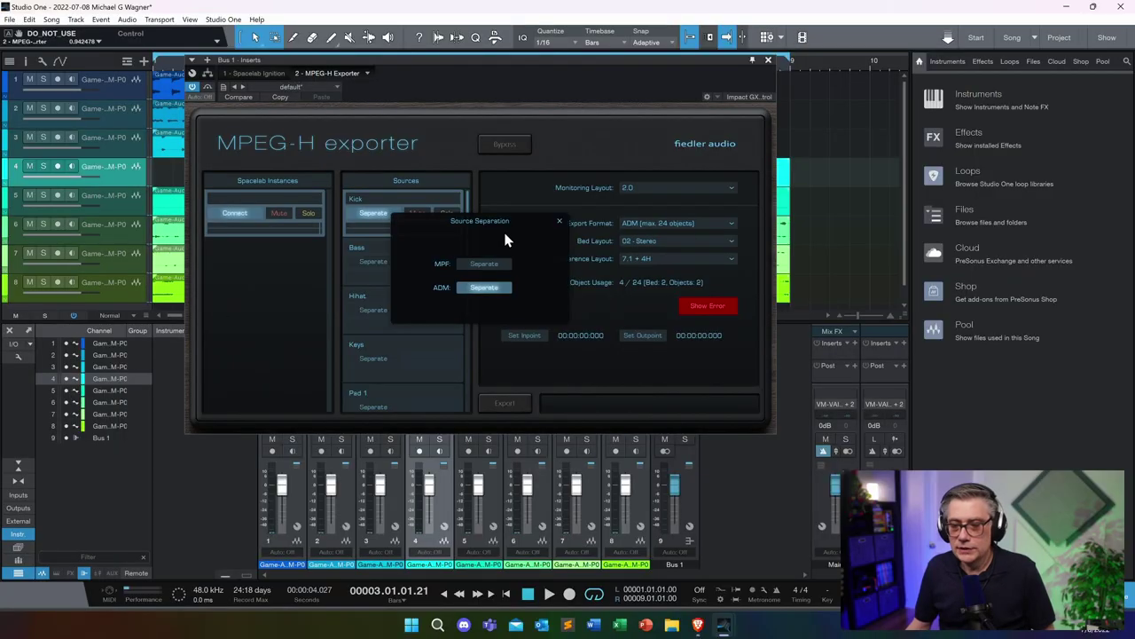
pyautogui.click(558, 220)
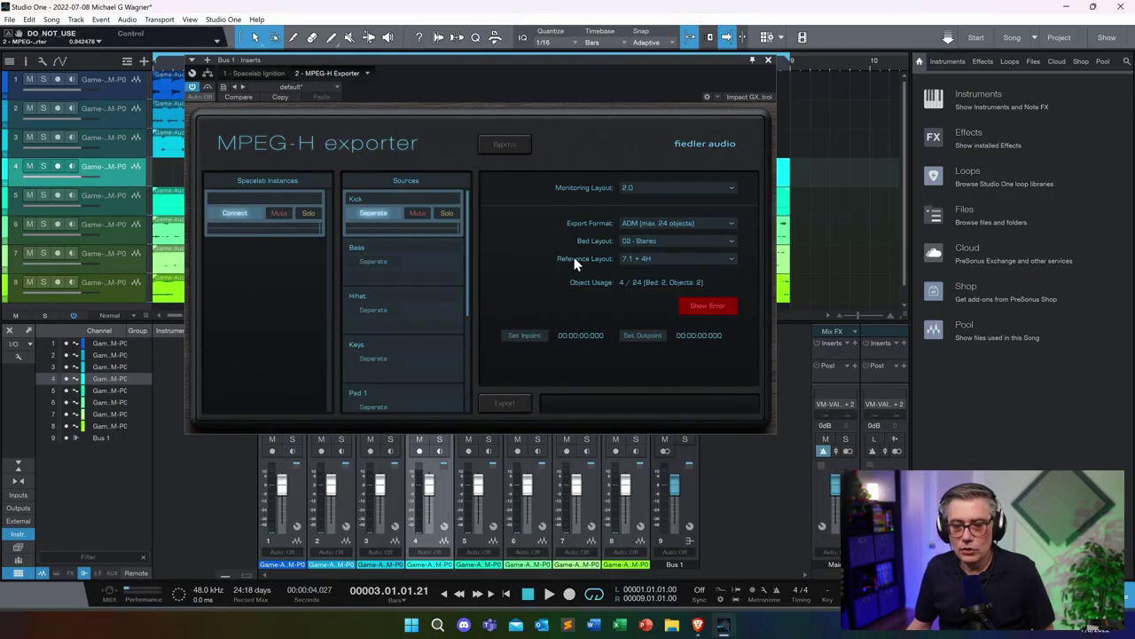
pyautogui.click(373, 263)
pyautogui.click(494, 286)
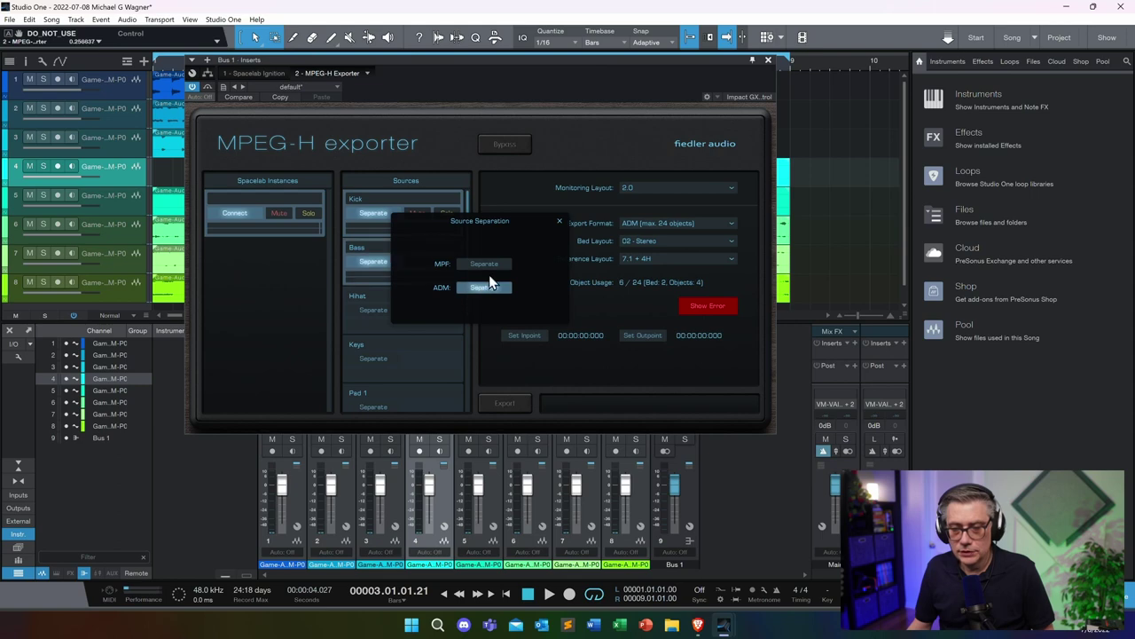
pyautogui.click(558, 220)
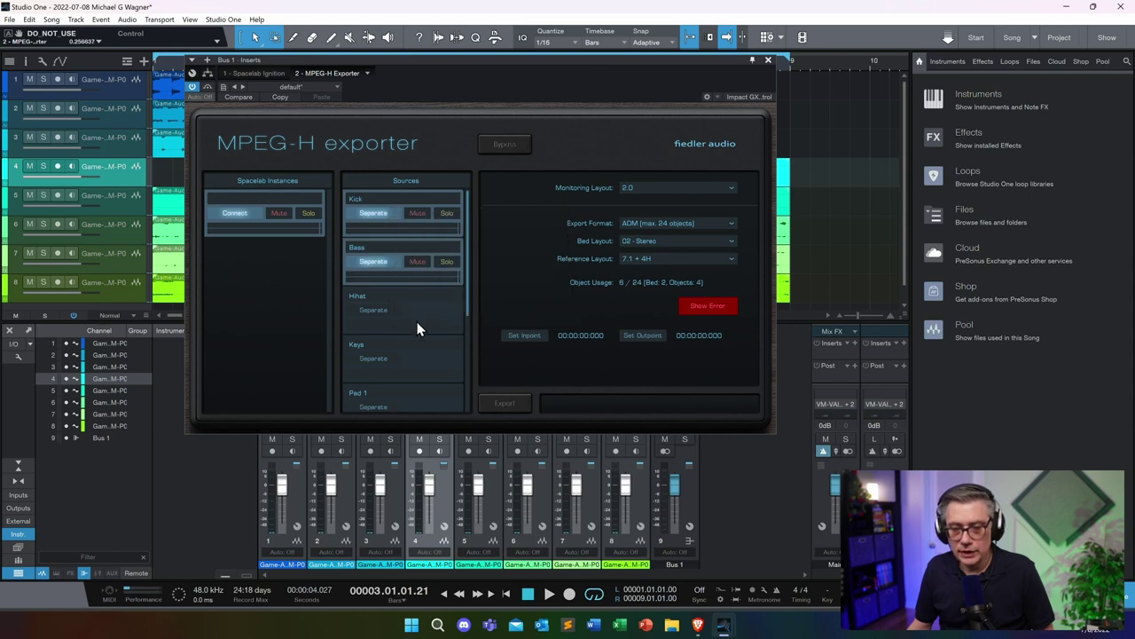
# Enable ADM source separation for Hihat, and both MPF and ADM separation for Keys
pyautogui.click(374, 309)
pyautogui.click(488, 288)
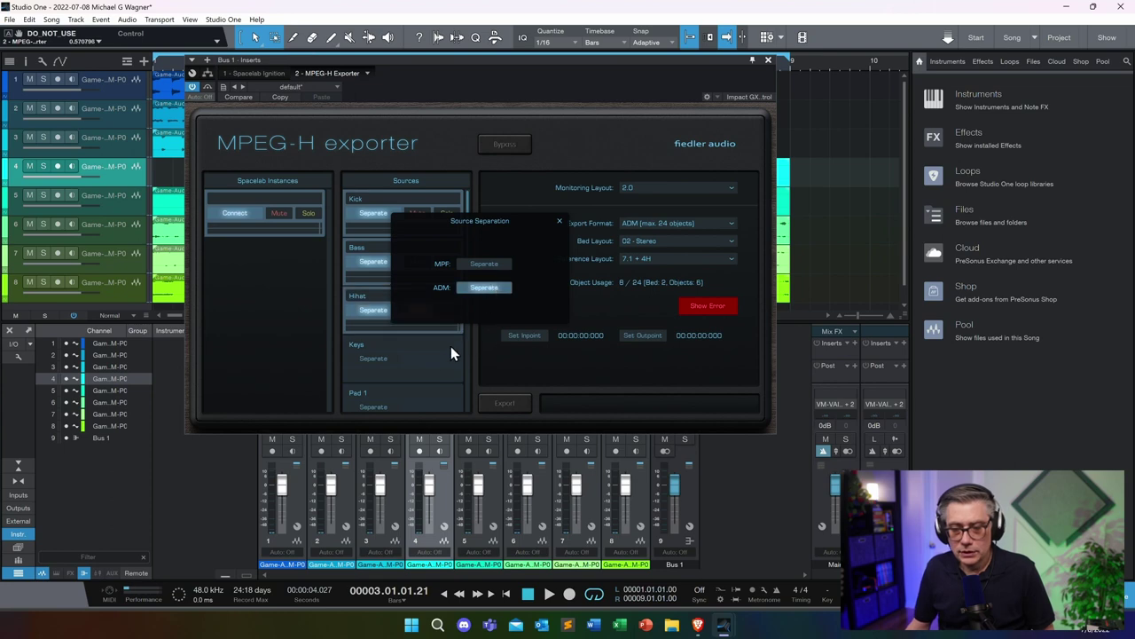
pyautogui.click(559, 221)
pyautogui.click(373, 357)
pyautogui.click(491, 266)
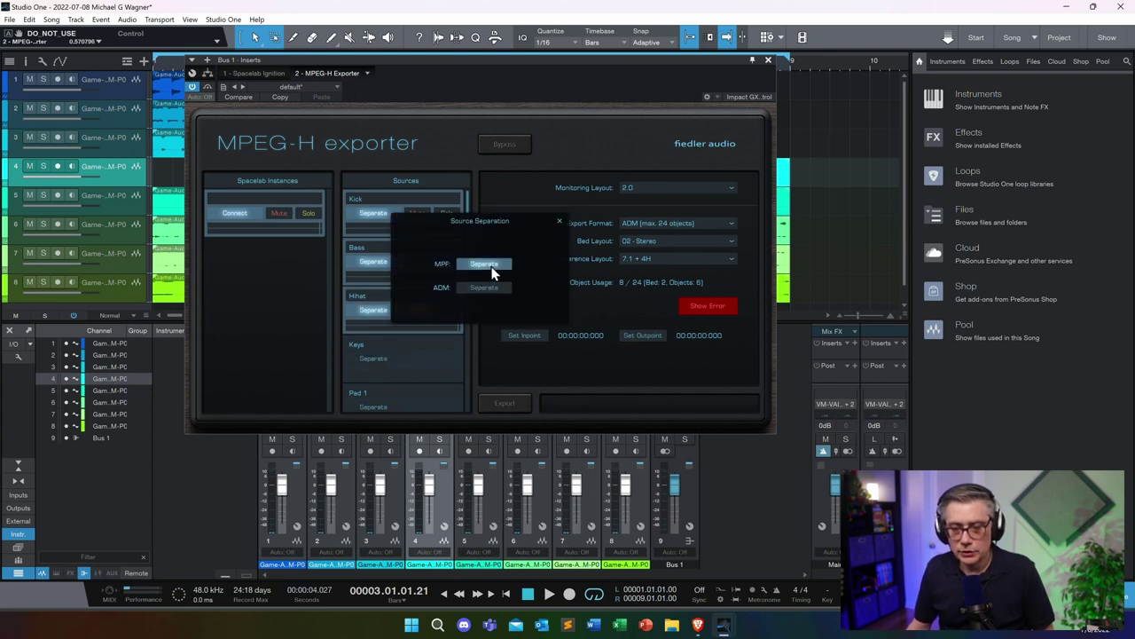
pyautogui.click(559, 221)
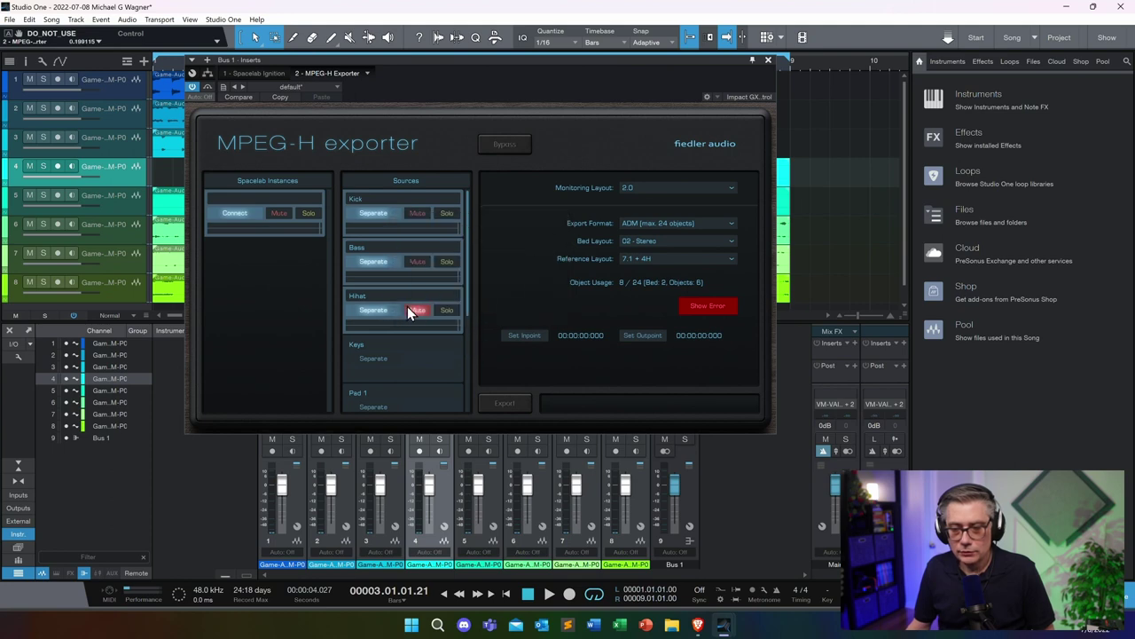
pyautogui.click(373, 357)
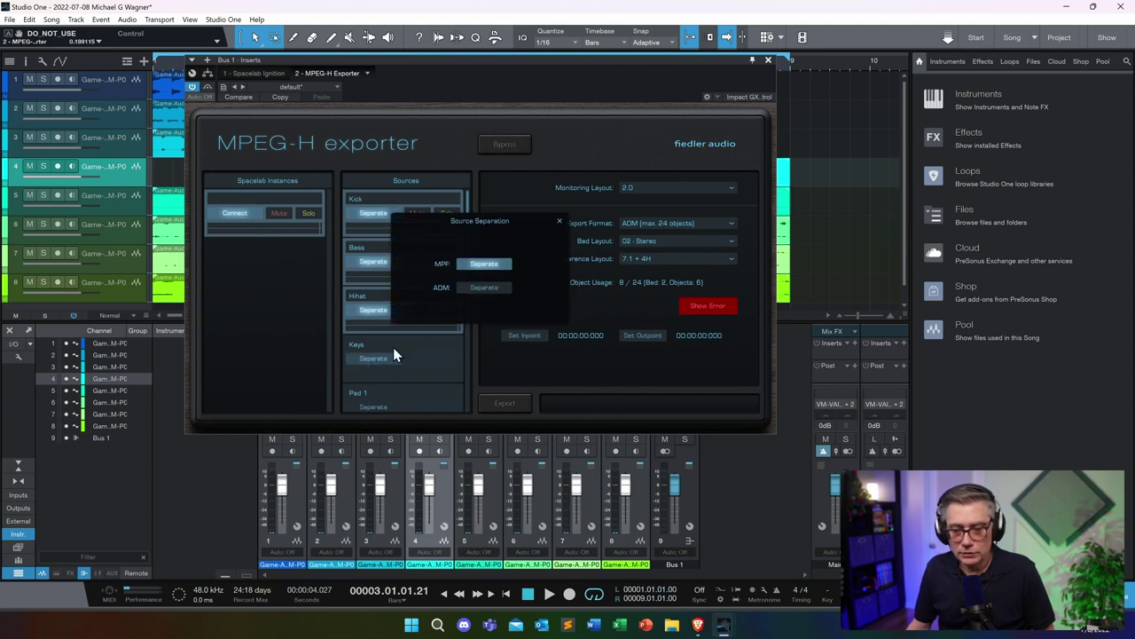
pyautogui.click(479, 286)
pyautogui.click(559, 221)
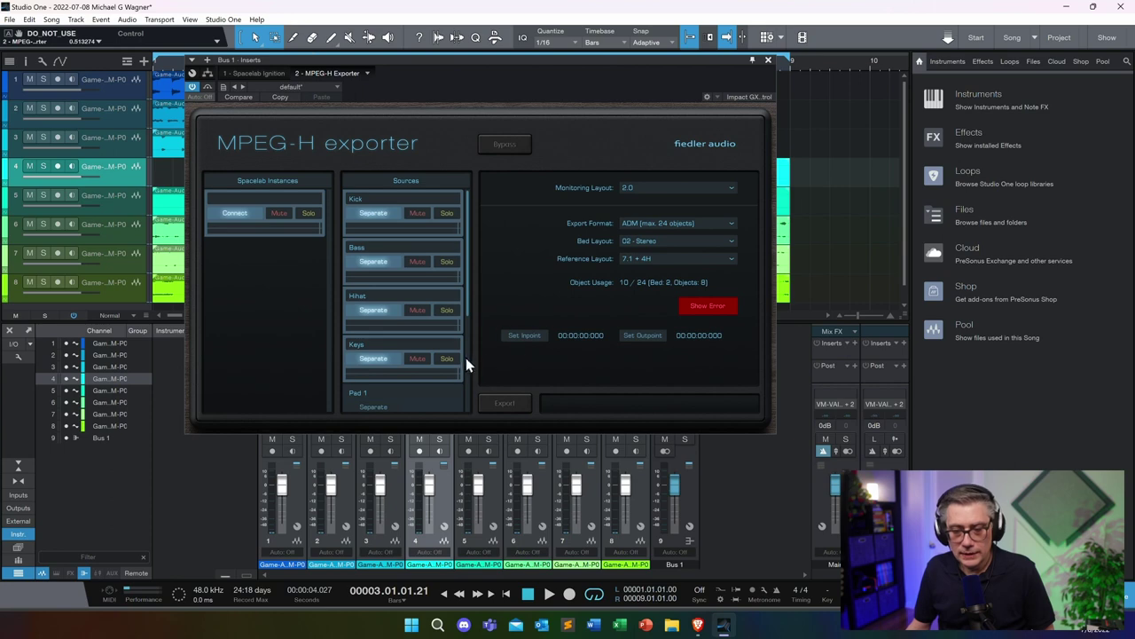
# Enable ADM source separation for the Synth source at the end of the source list
pyautogui.scroll(-3, 466, 361)
pyautogui.scroll(-1, 456, 368)
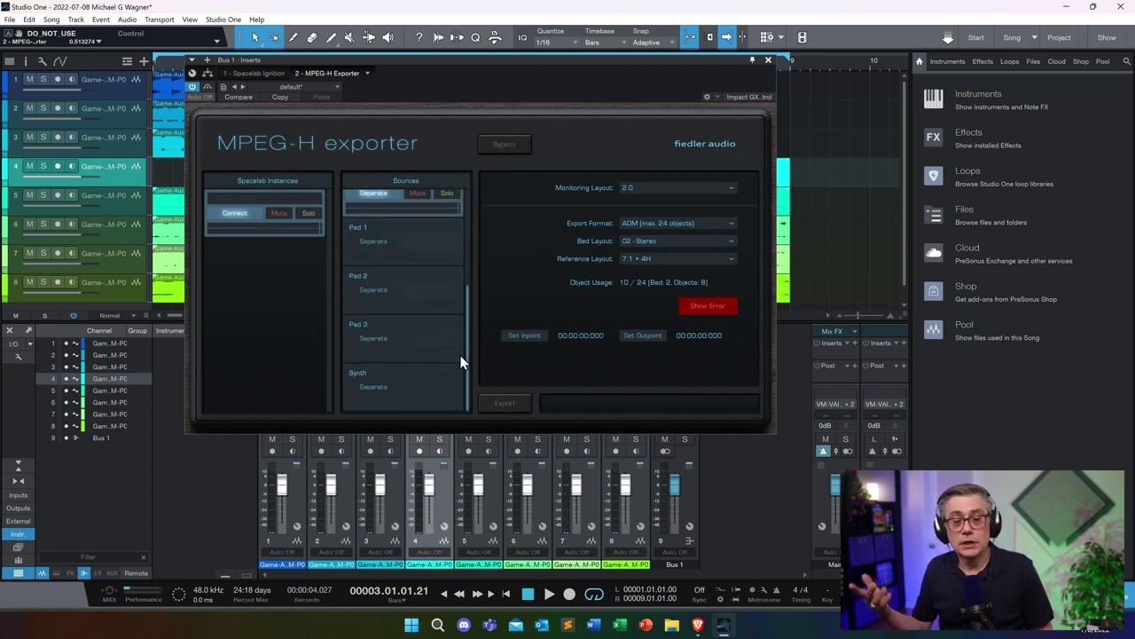
pyautogui.click(376, 388)
pyautogui.click(485, 288)
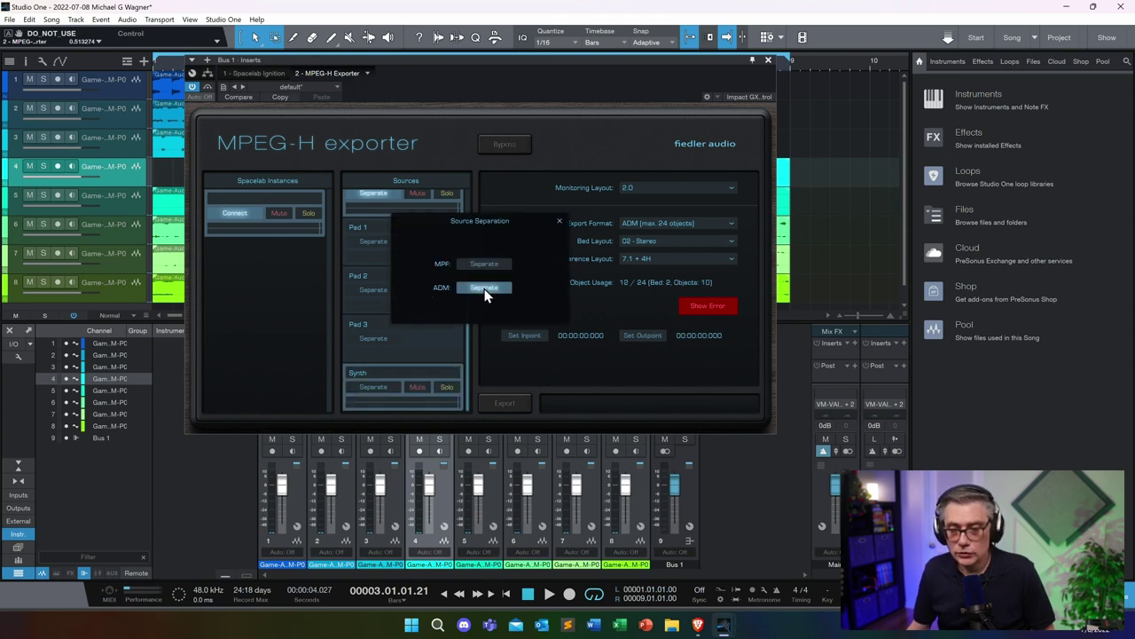
pyautogui.click(559, 219)
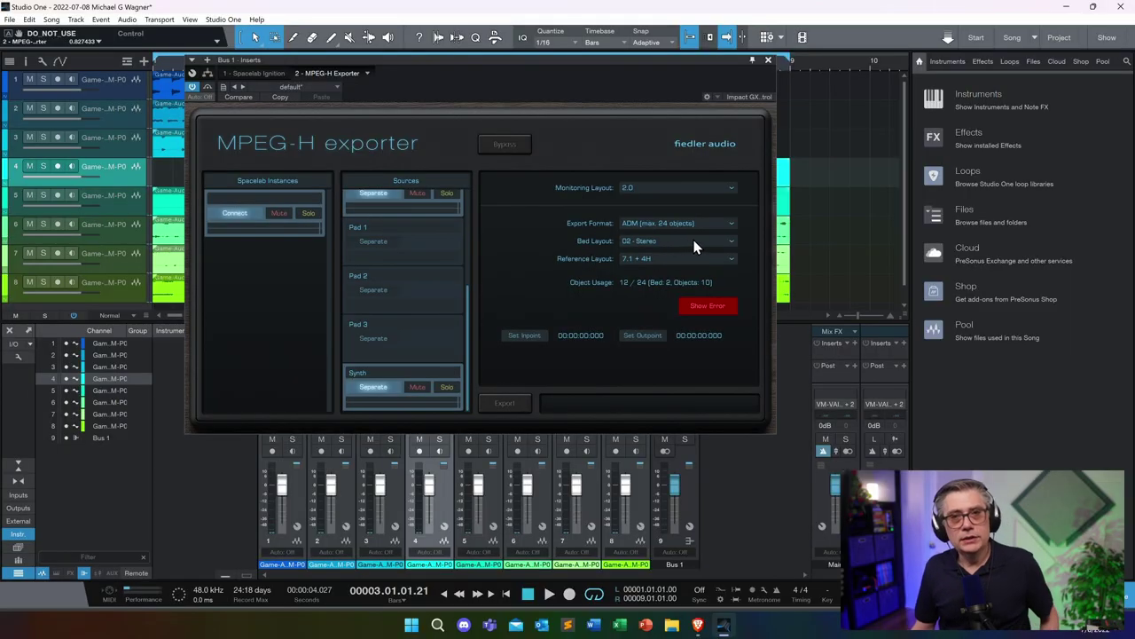
# Set the bed layout of the ADM export to 06 - 5.1
pyautogui.moveTo(684, 241)
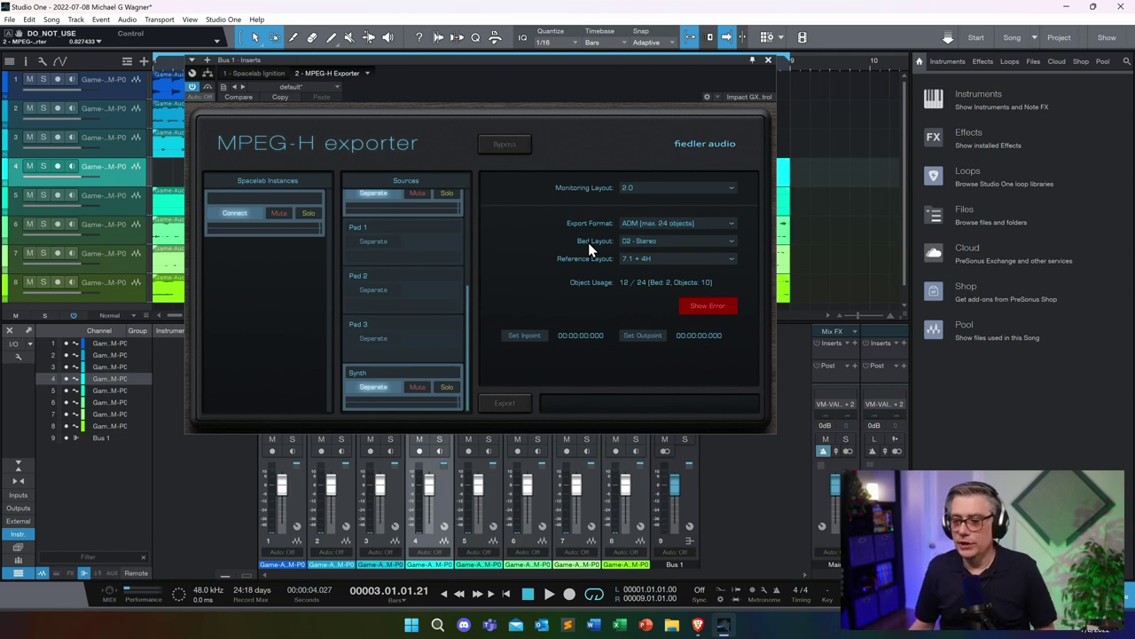
pyautogui.click(635, 241)
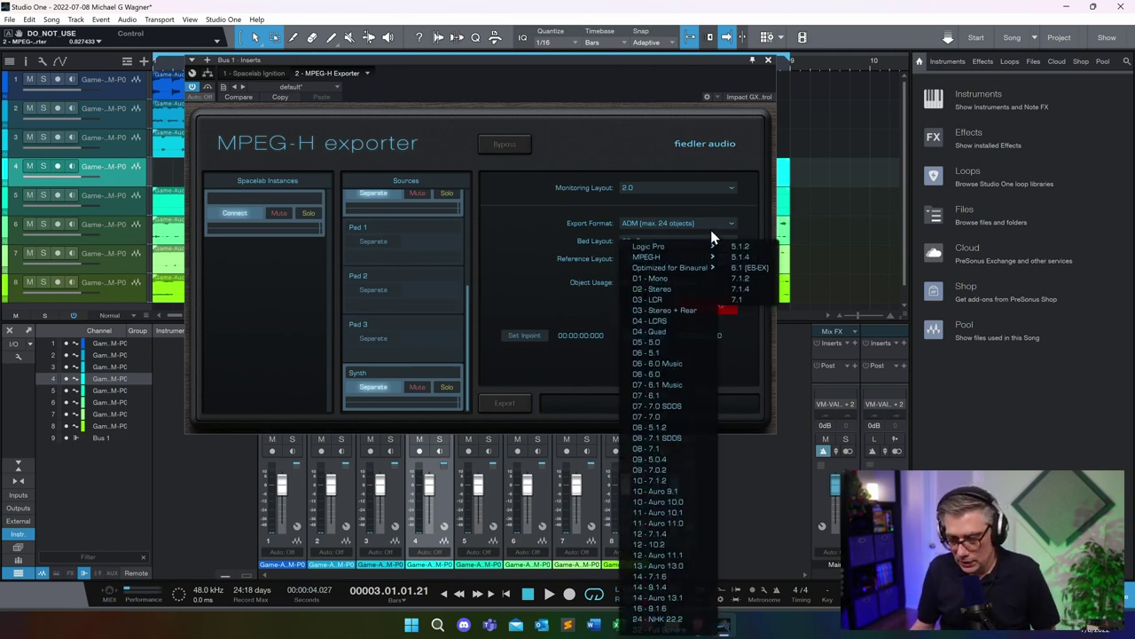
pyautogui.click(655, 353)
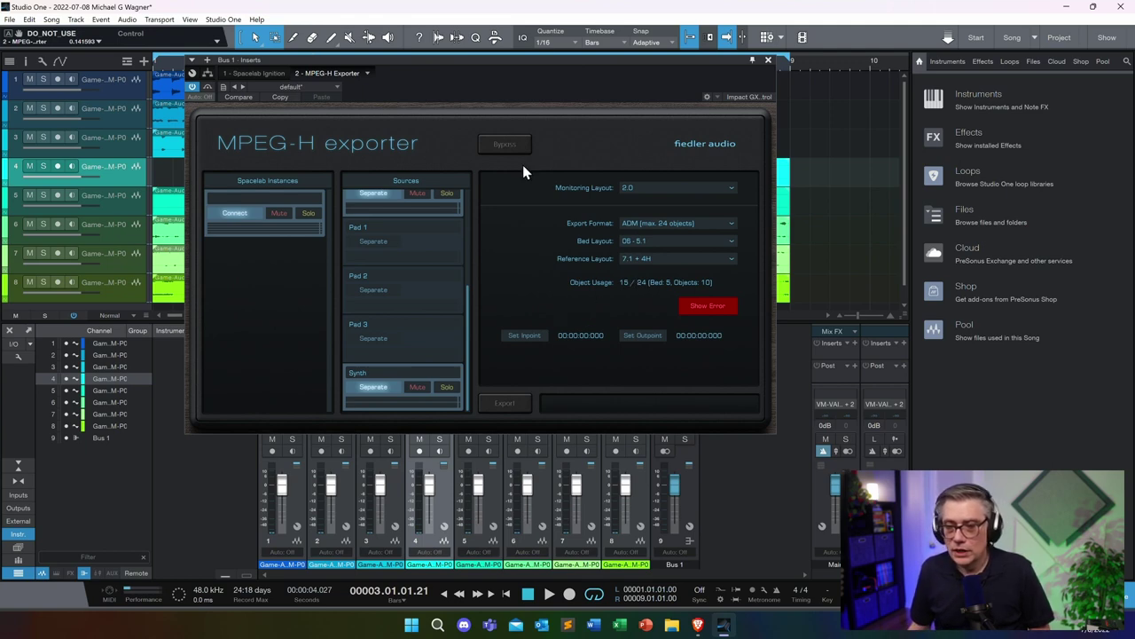
# Set the export inpoint at the song start, 00:00:00:000, and the outpoint at bar 9, 00:00:16:000
pyautogui.moveTo(441, 63); pyautogui.dragTo(624, 125)
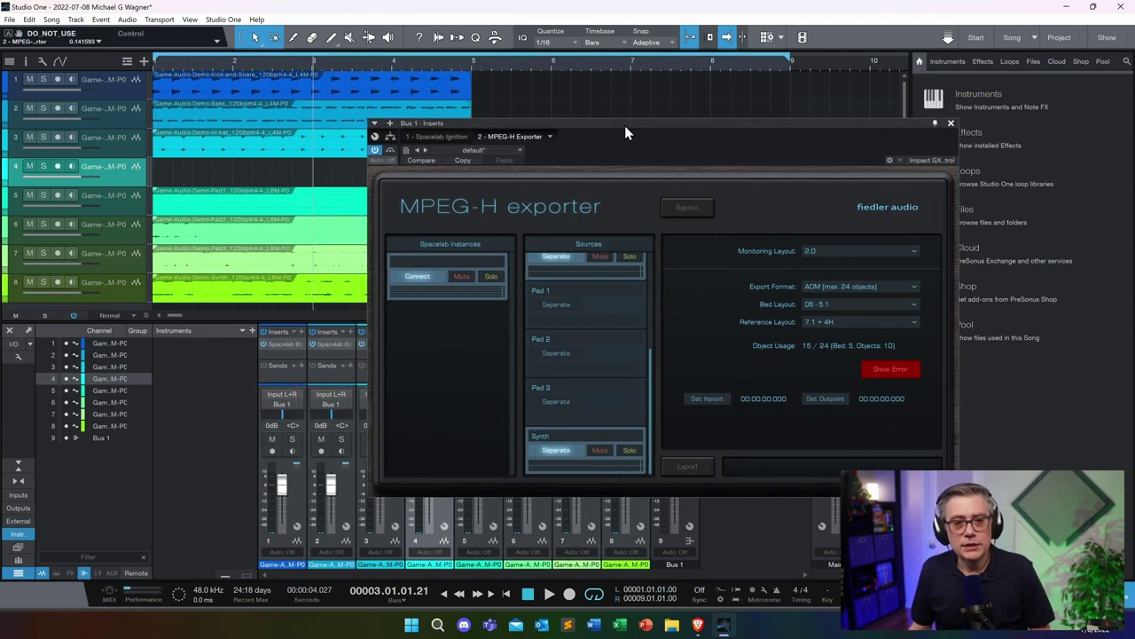
pyautogui.click(153, 64)
pyautogui.click(710, 399)
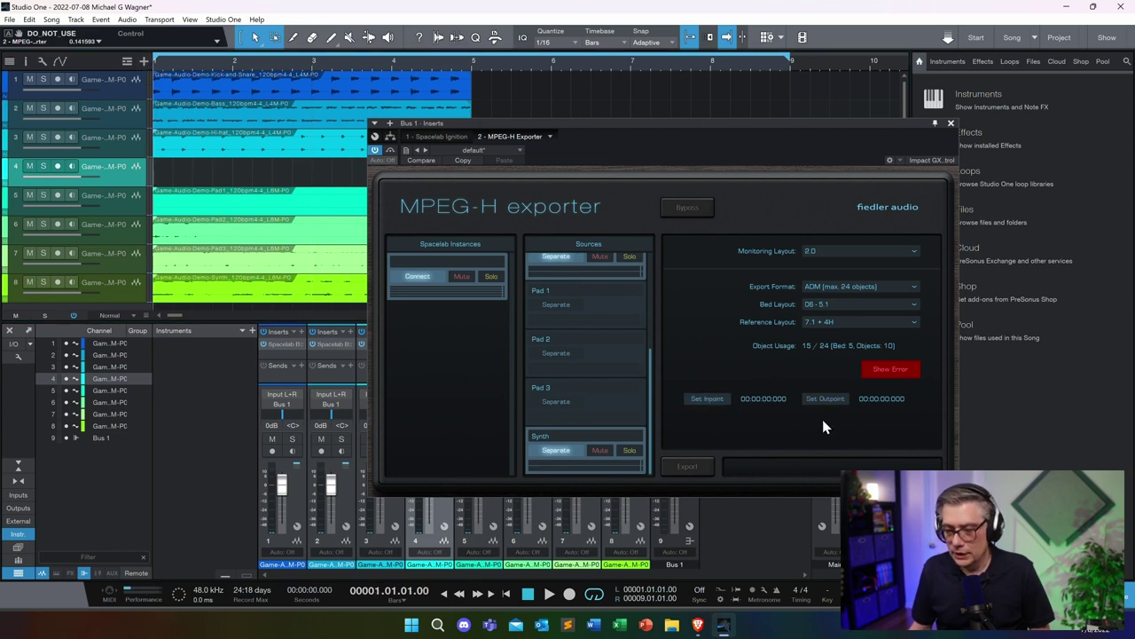
pyautogui.click(791, 68)
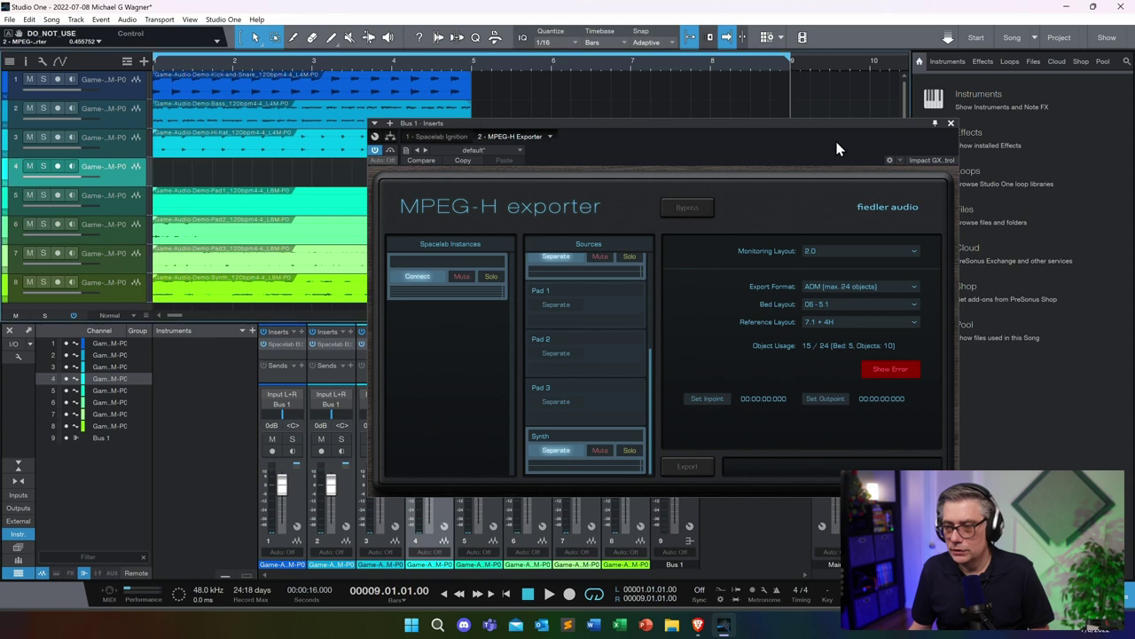
pyautogui.click(835, 398)
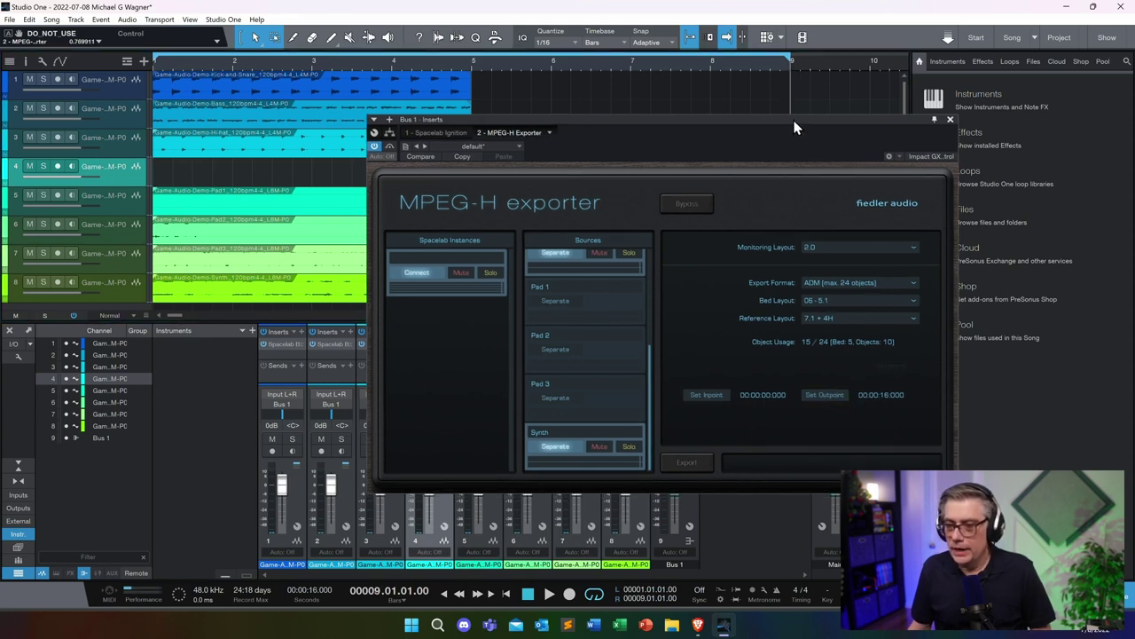
# Return the playhead to the start of the song, and move the MPEG-H exporter window away from the timeline
pyautogui.moveTo(795, 126); pyautogui.dragTo(801, 93)
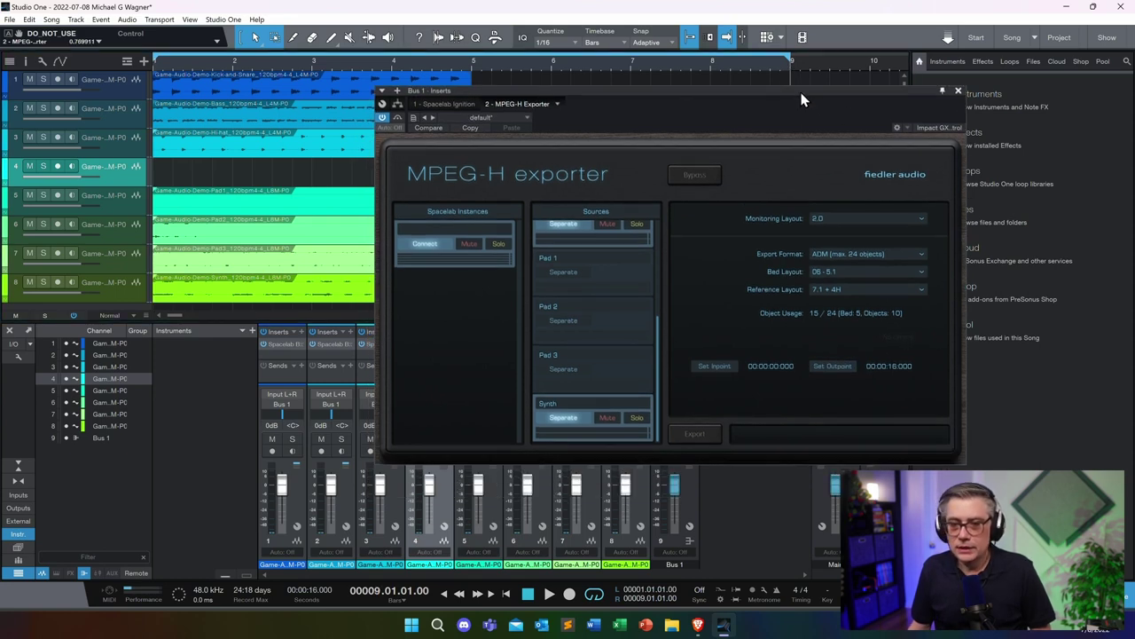
pyautogui.click(152, 66)
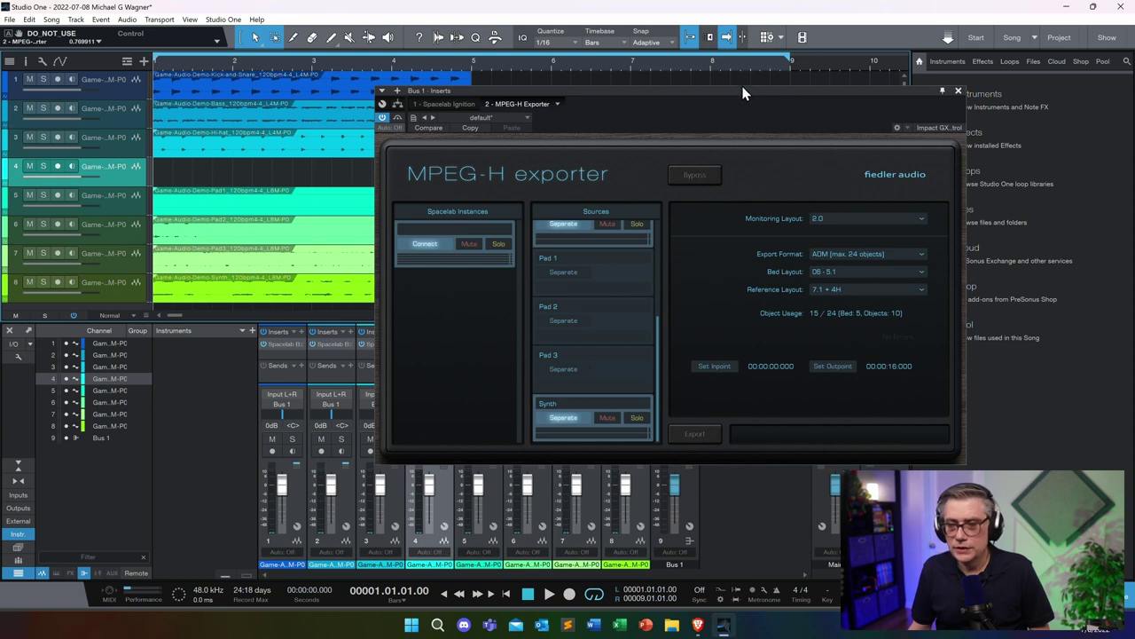
pyautogui.moveTo(741, 92); pyautogui.dragTo(701, 61)
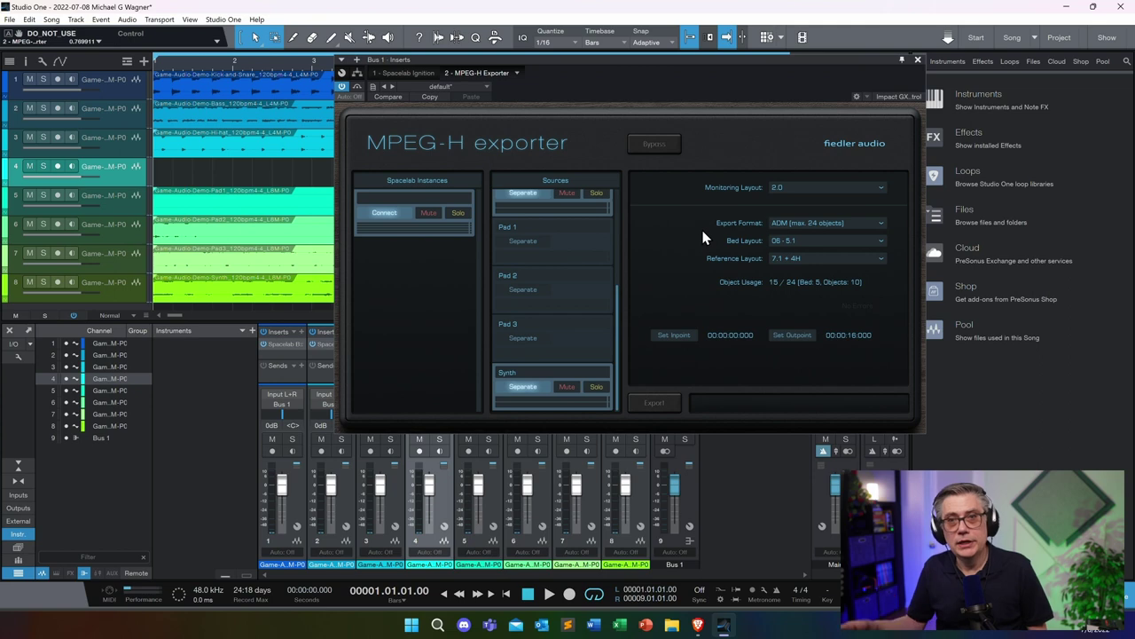
# Export the song as Test.wav to the Desktop, replacing the existing file, by playing it through to bar 9 and ending the render
pyautogui.click(657, 405)
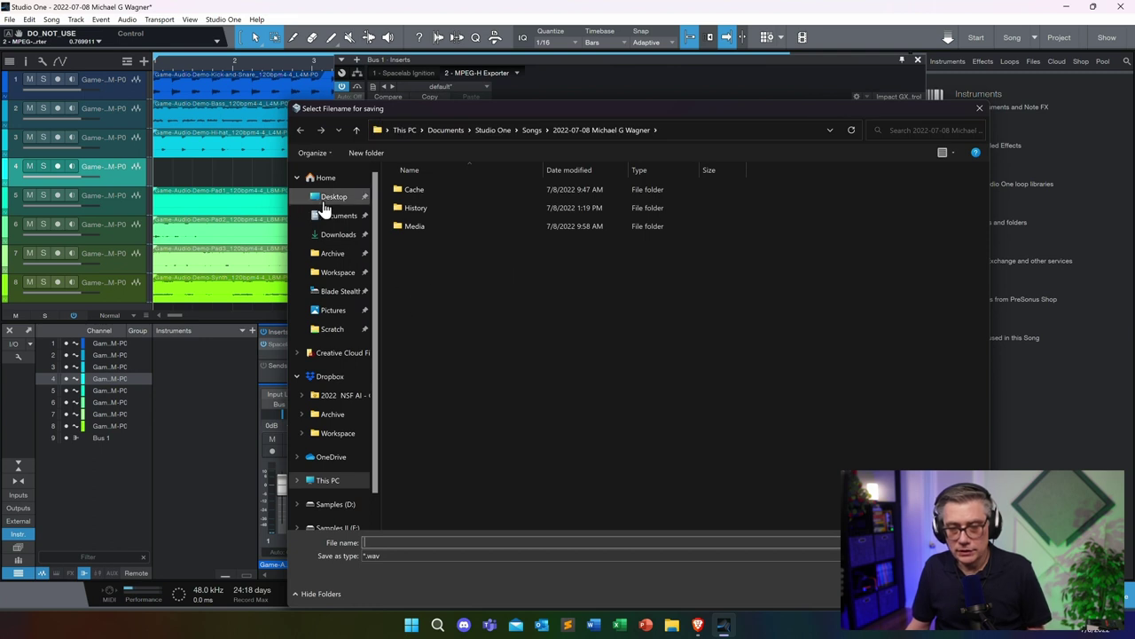
pyautogui.click(323, 197)
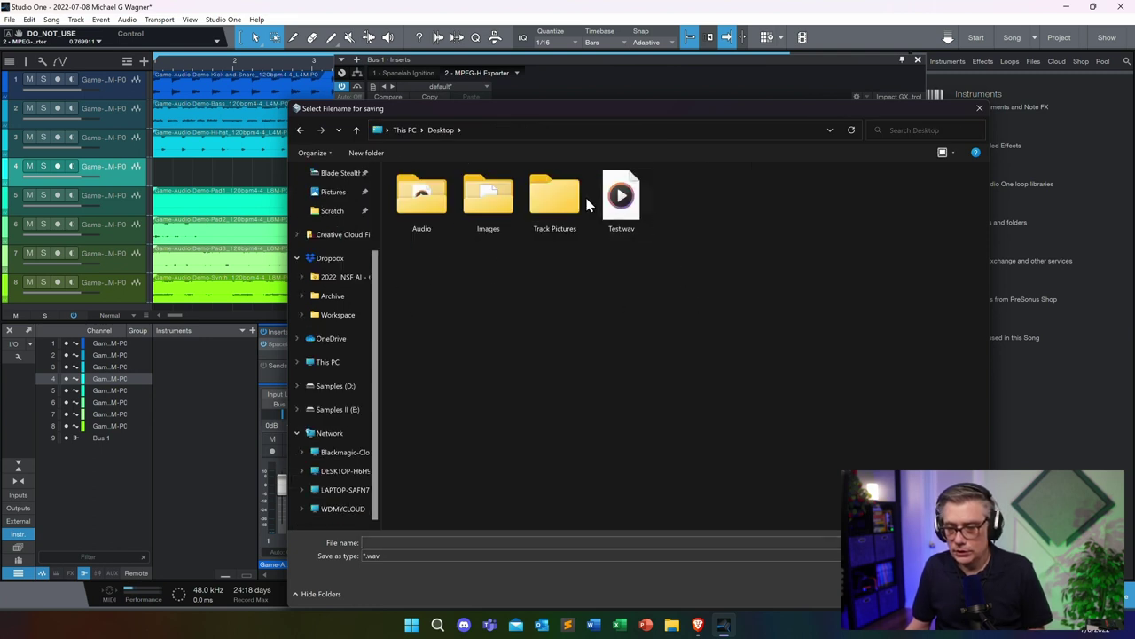
pyautogui.click(626, 208)
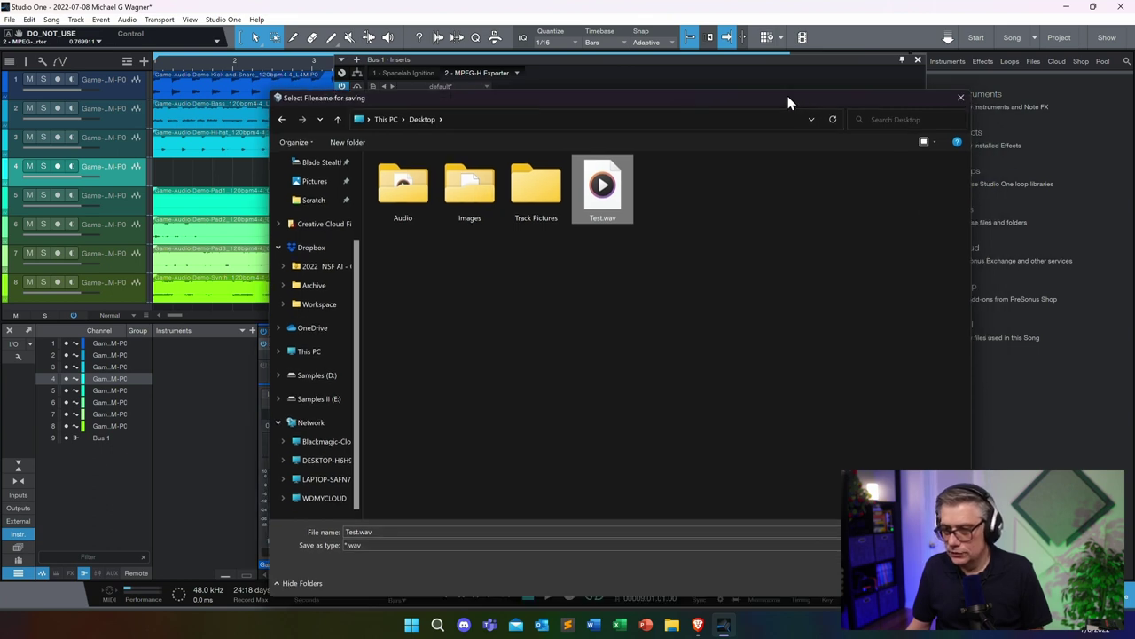
pyautogui.click(786, 545)
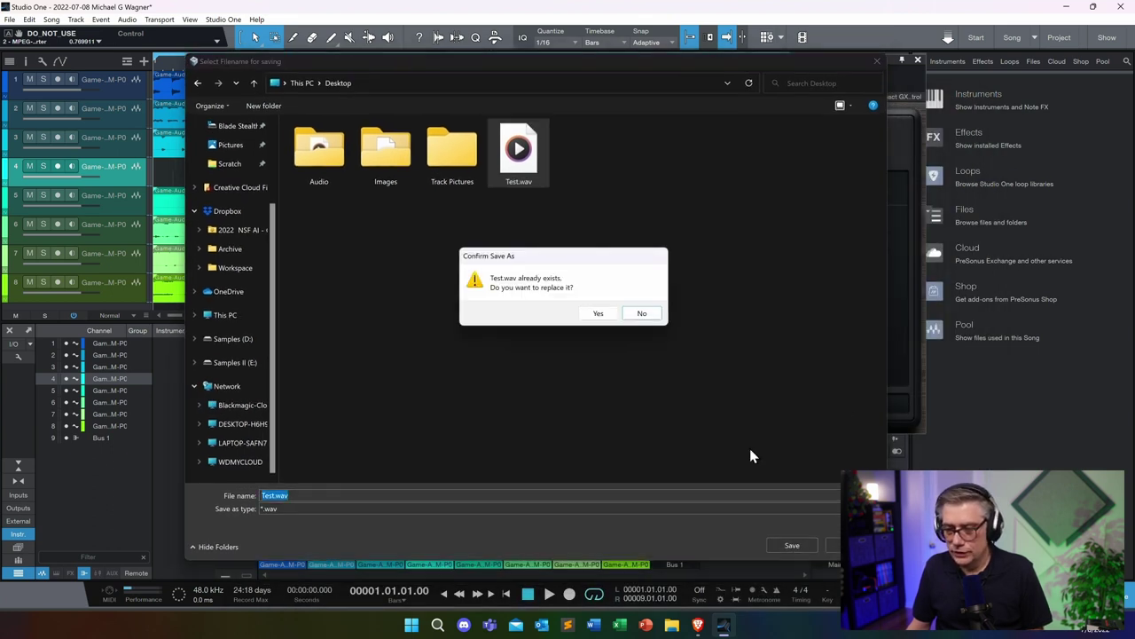
pyautogui.click(599, 318)
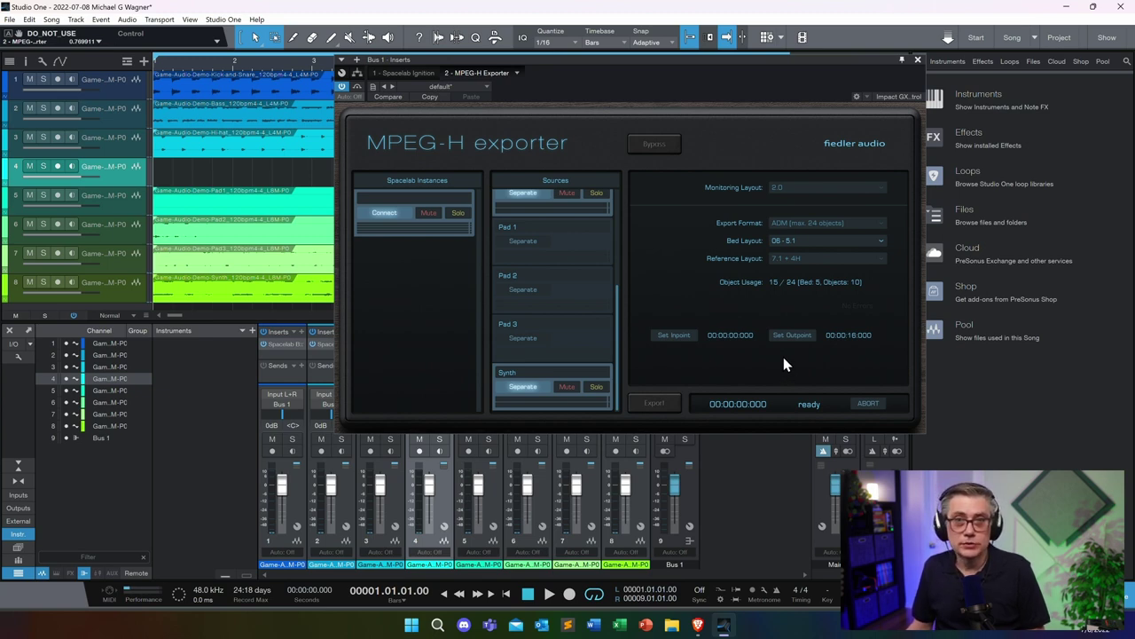
pyautogui.press('space')
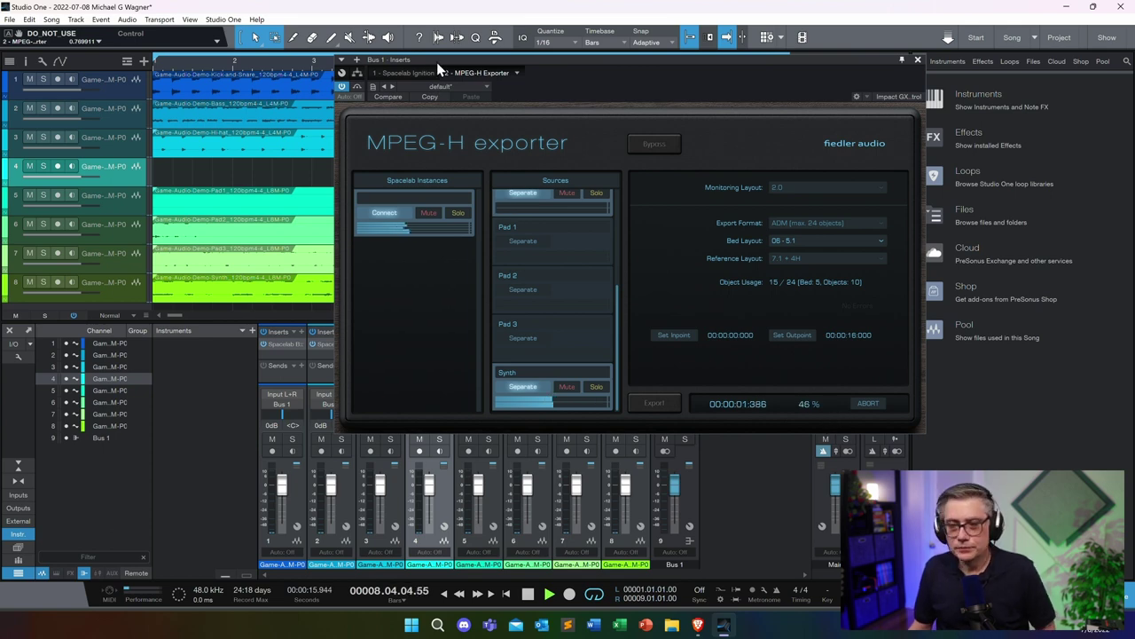
pyautogui.click(869, 404)
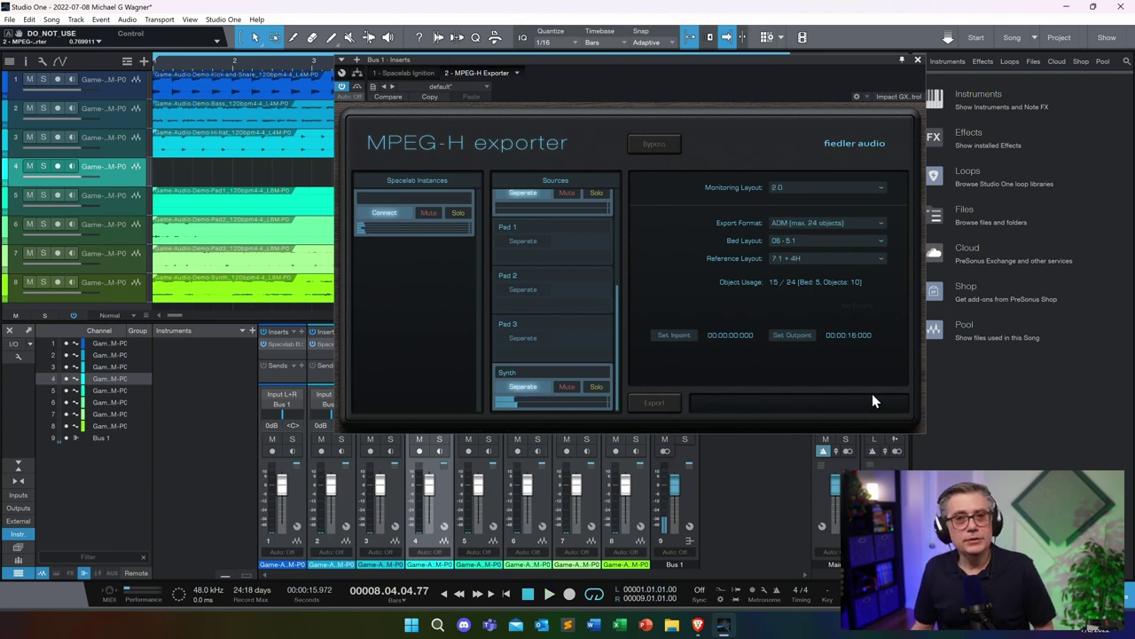
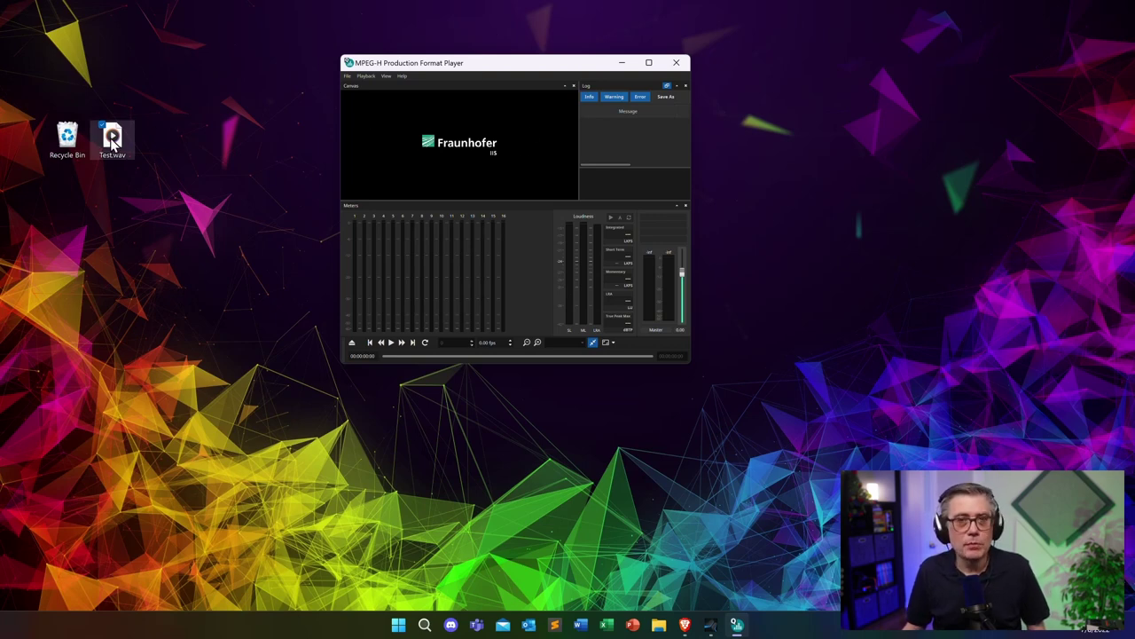
# Load Test.wav from the desktop into the MPEG-H Production Format Player, and arrange it beside the enlarged MPEG-H Authoring Plug-In window
pyautogui.moveTo(114, 138); pyautogui.dragTo(485, 131)
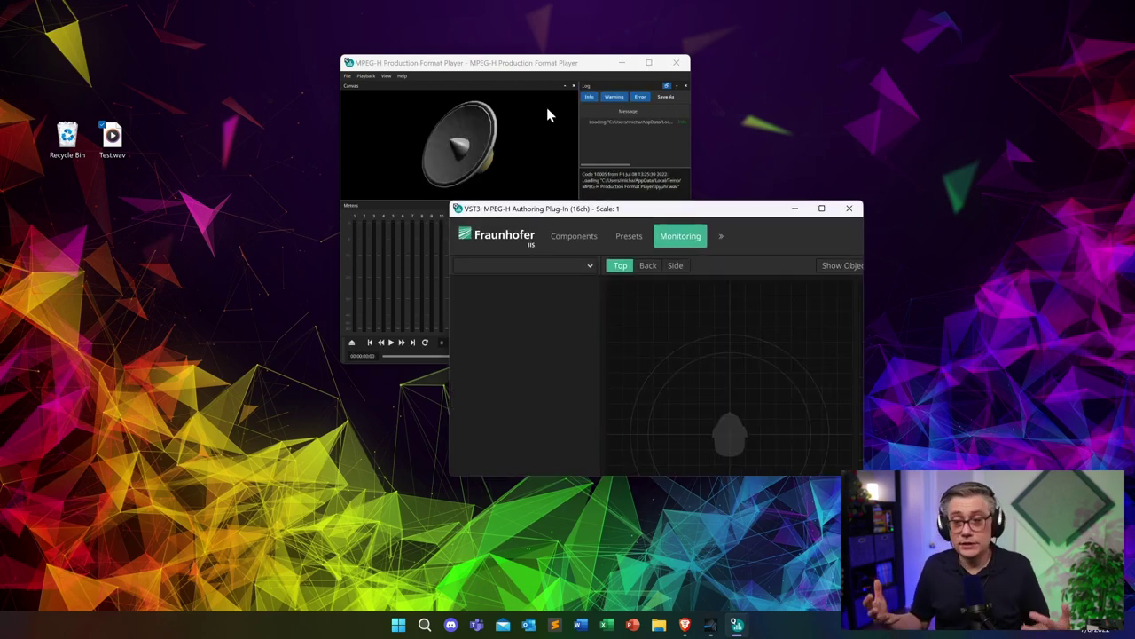
pyautogui.moveTo(649, 215); pyautogui.dragTo(361, 113)
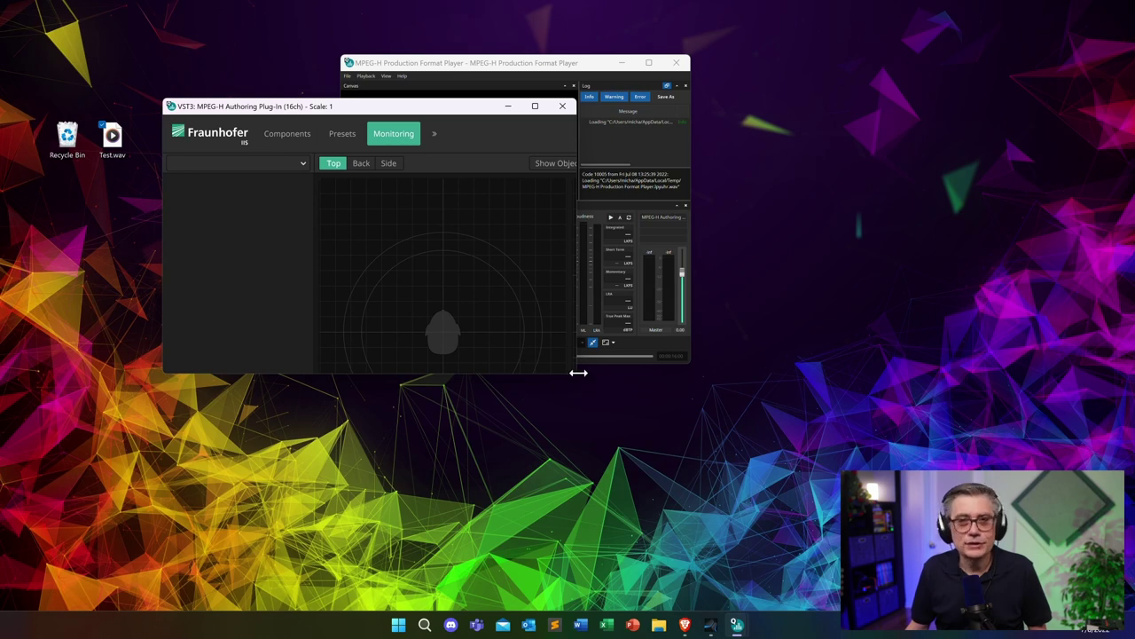
pyautogui.moveTo(574, 374); pyautogui.dragTo(589, 396)
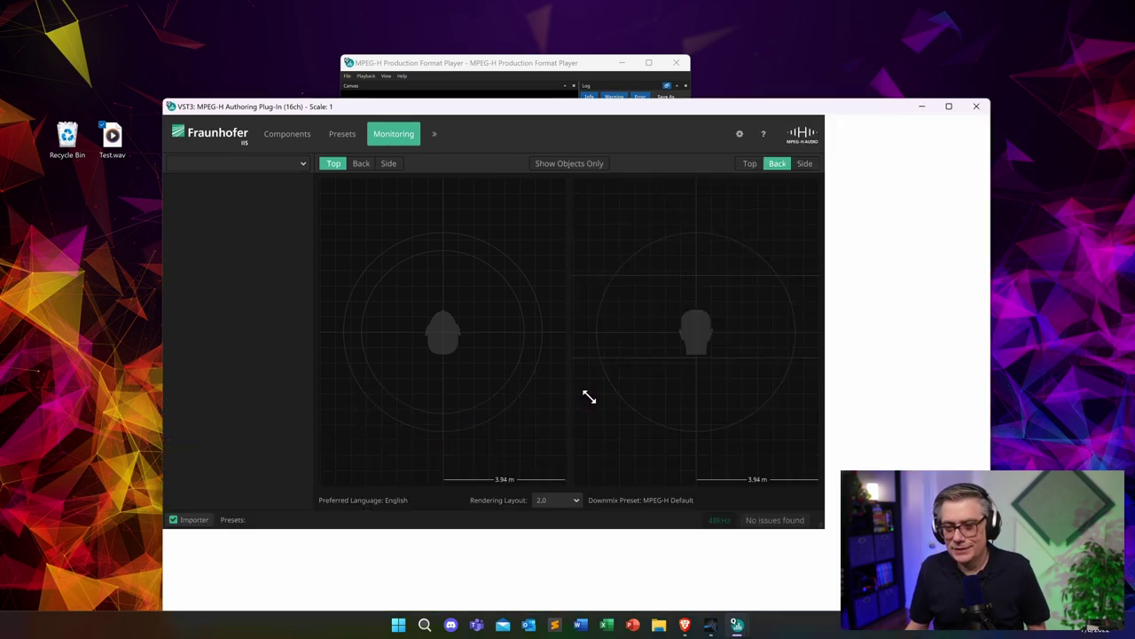
pyautogui.moveTo(722, 109); pyautogui.dragTo(1003, 159)
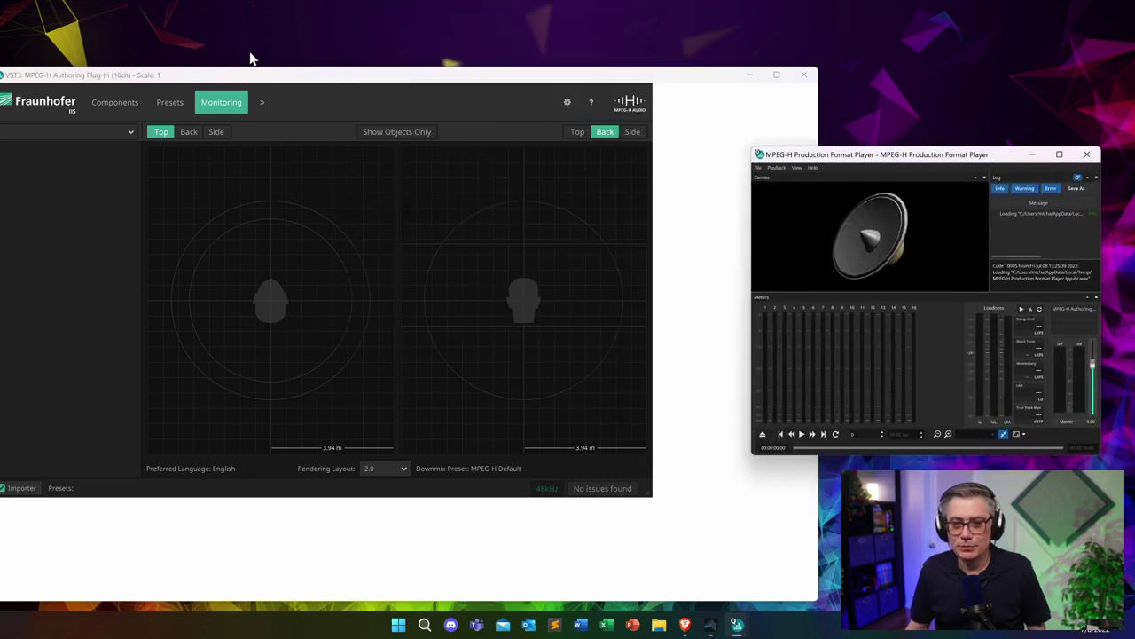
pyautogui.moveTo(301, 77); pyautogui.dragTo(316, 27)
pyautogui.moveTo(902, 157); pyautogui.dragTo(857, 93)
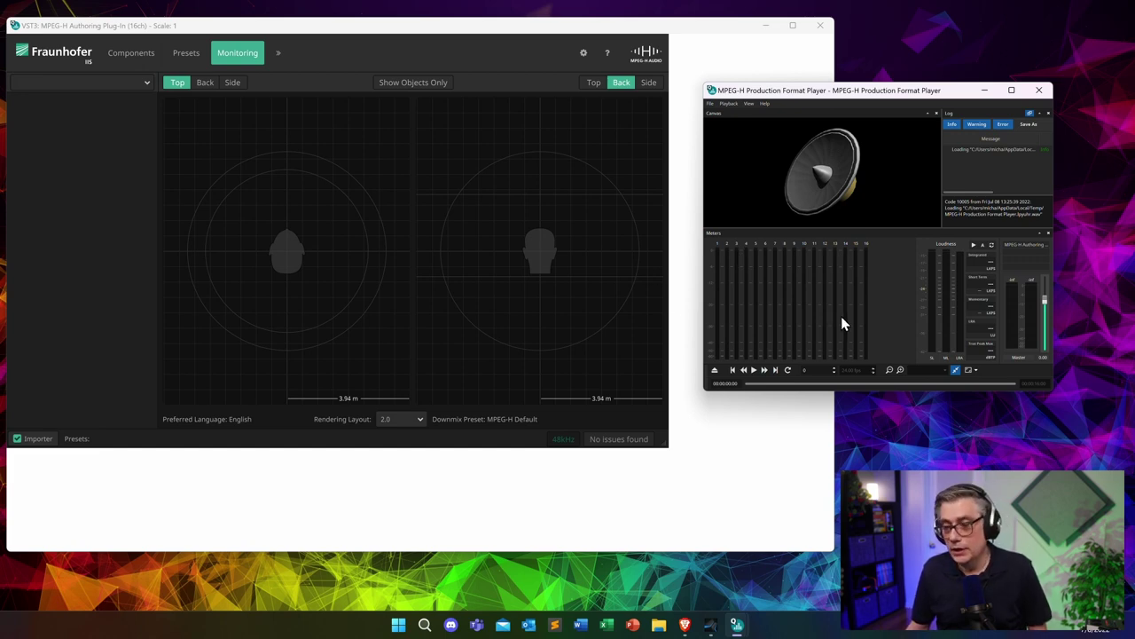
# Play back the exported file in the MPEG-H Production Format Player to check its channel meters and object positions, then pause playback
pyautogui.click(753, 370)
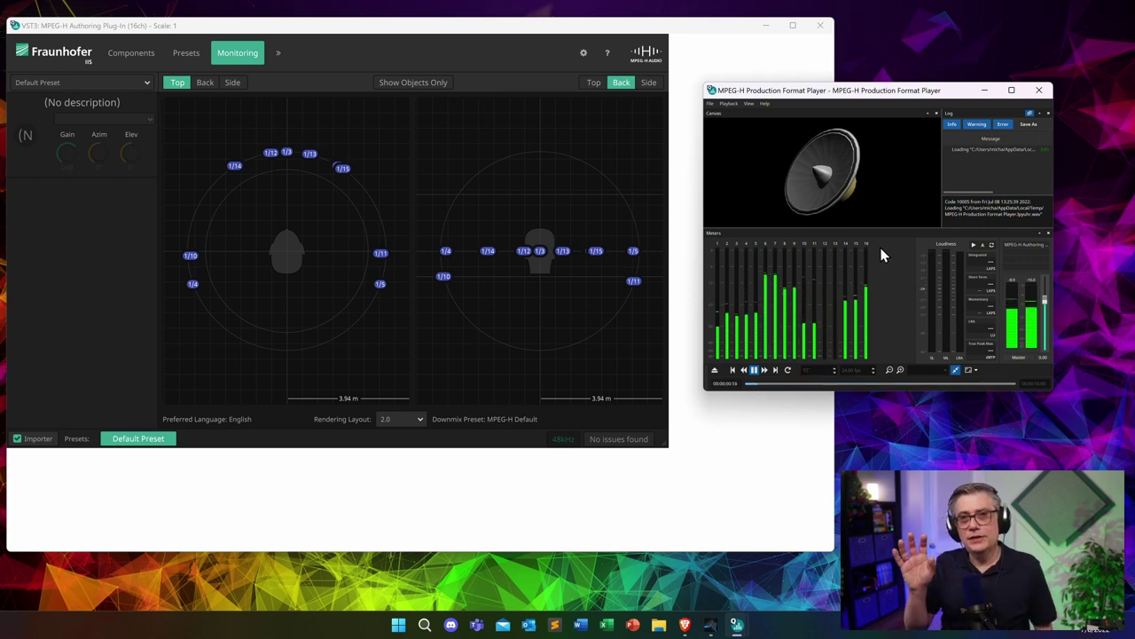
pyautogui.click(754, 370)
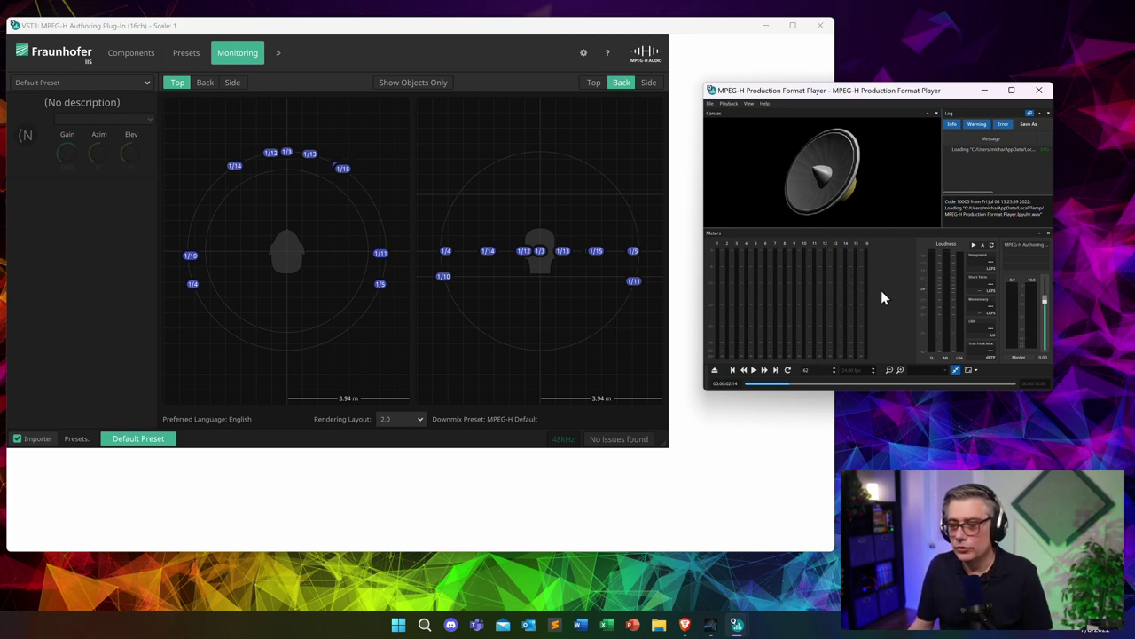
pyautogui.press('space')
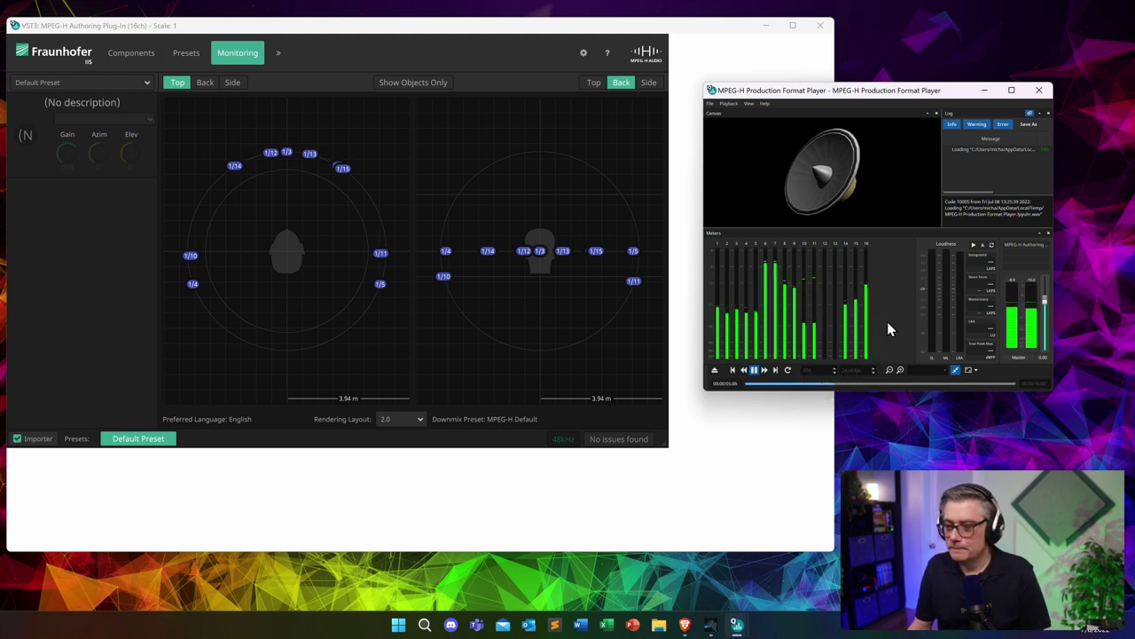
pyautogui.click(754, 370)
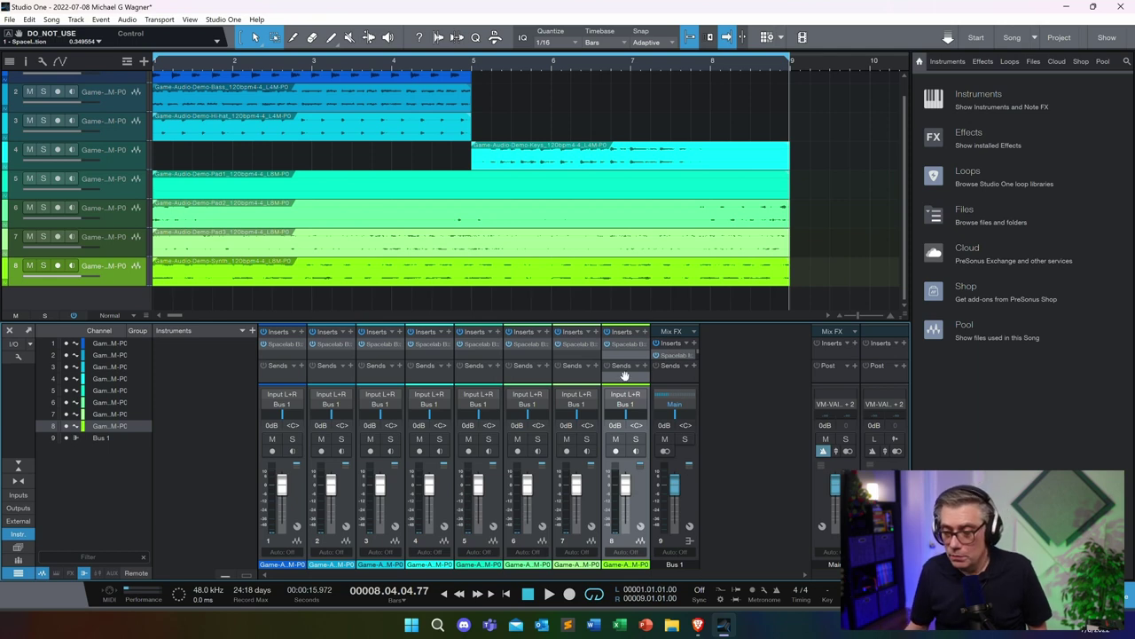
# Switch back to Studio One and add an automation lane group in the reverb settings of Bus 1's Spacelab Ignition
pyautogui.click(675, 354)
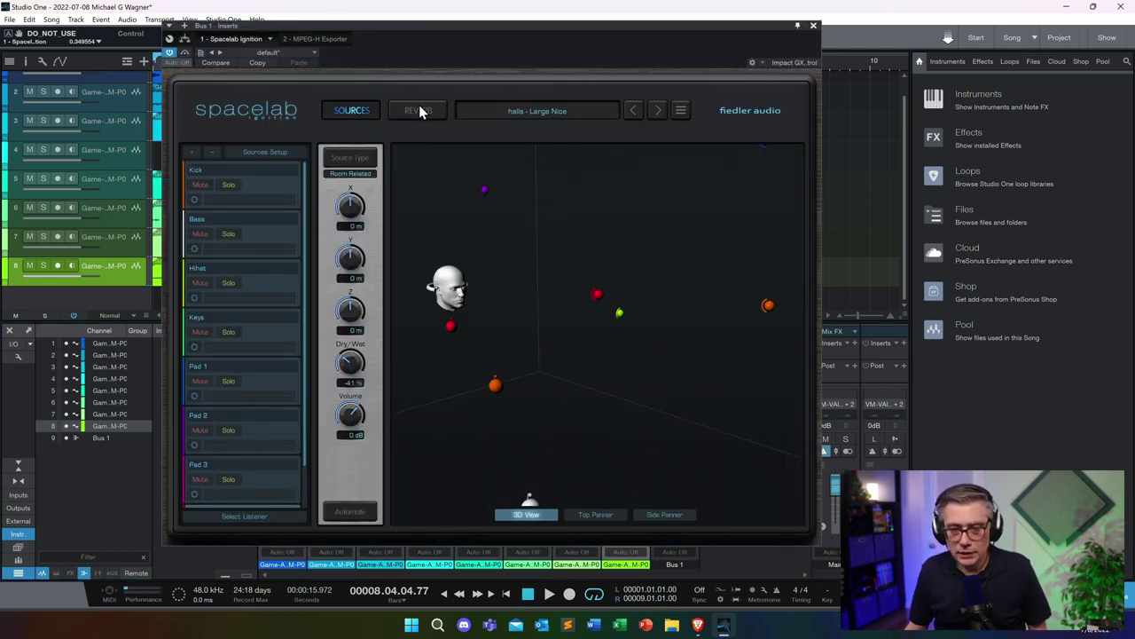
pyautogui.click(426, 109)
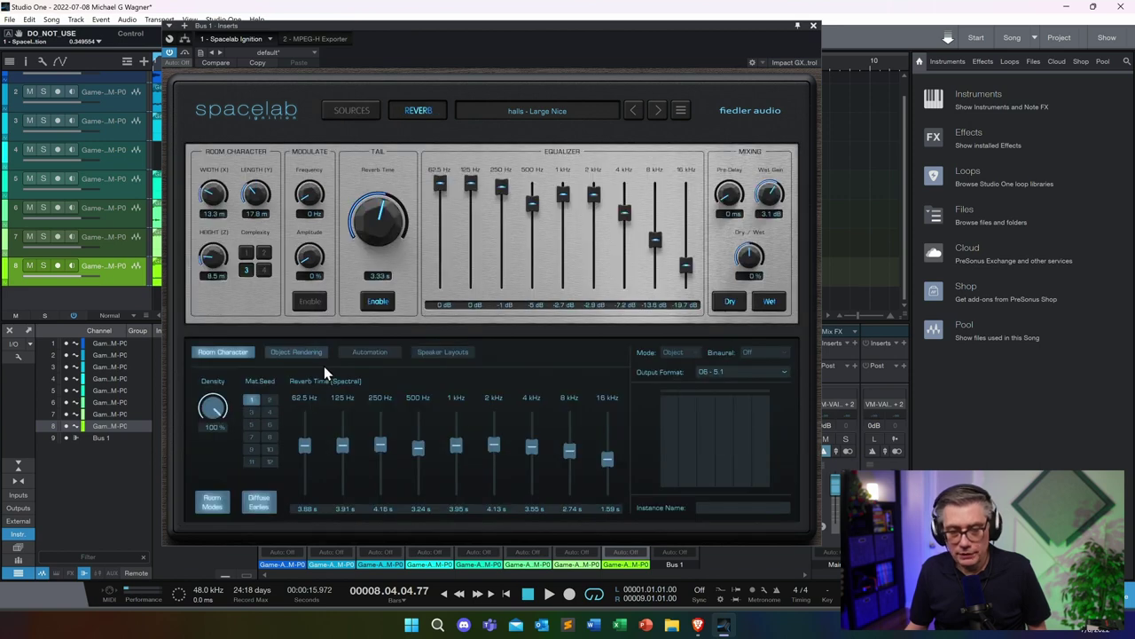
pyautogui.click(372, 353)
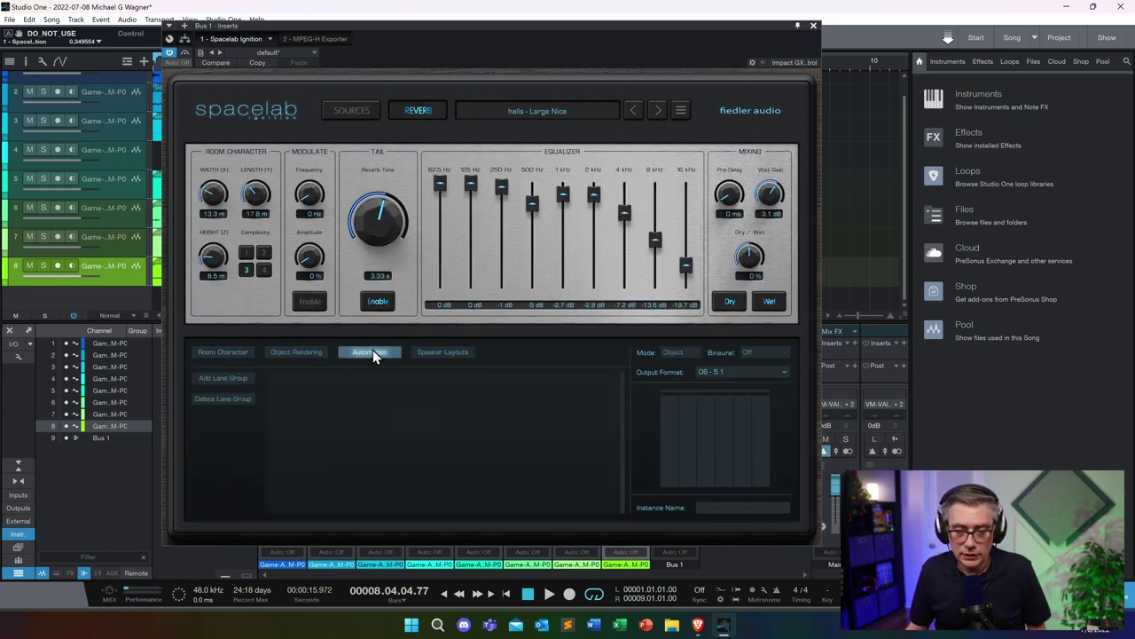
pyautogui.click(225, 377)
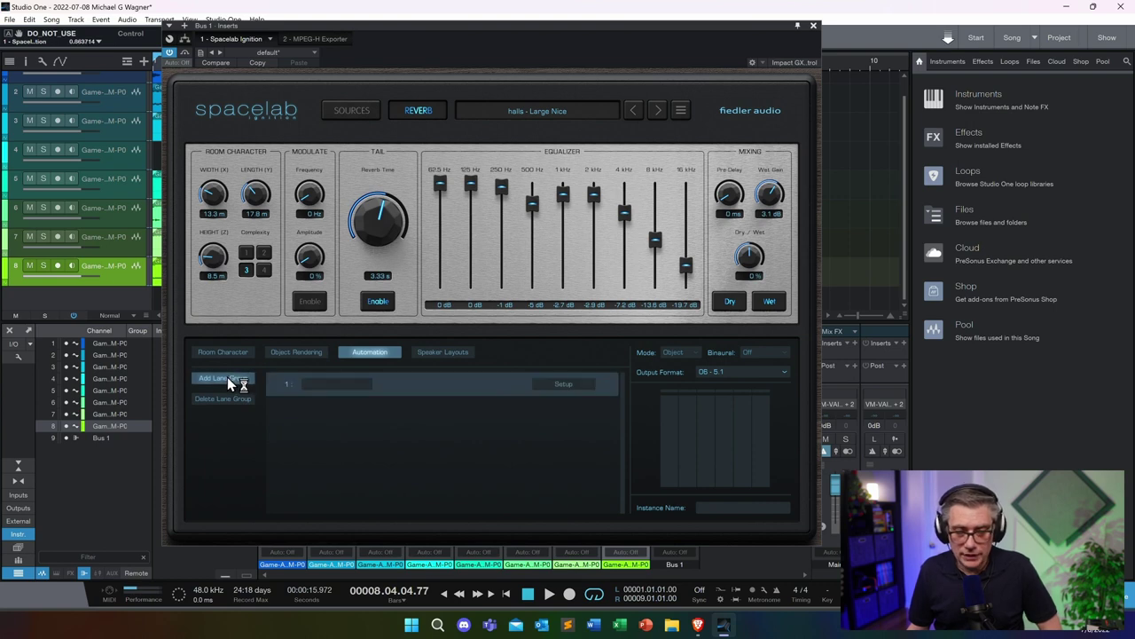
# Add the Position (X, Y, Z) parameter of the Kick source to lane group 1
pyautogui.click(586, 384)
pyautogui.click(509, 199)
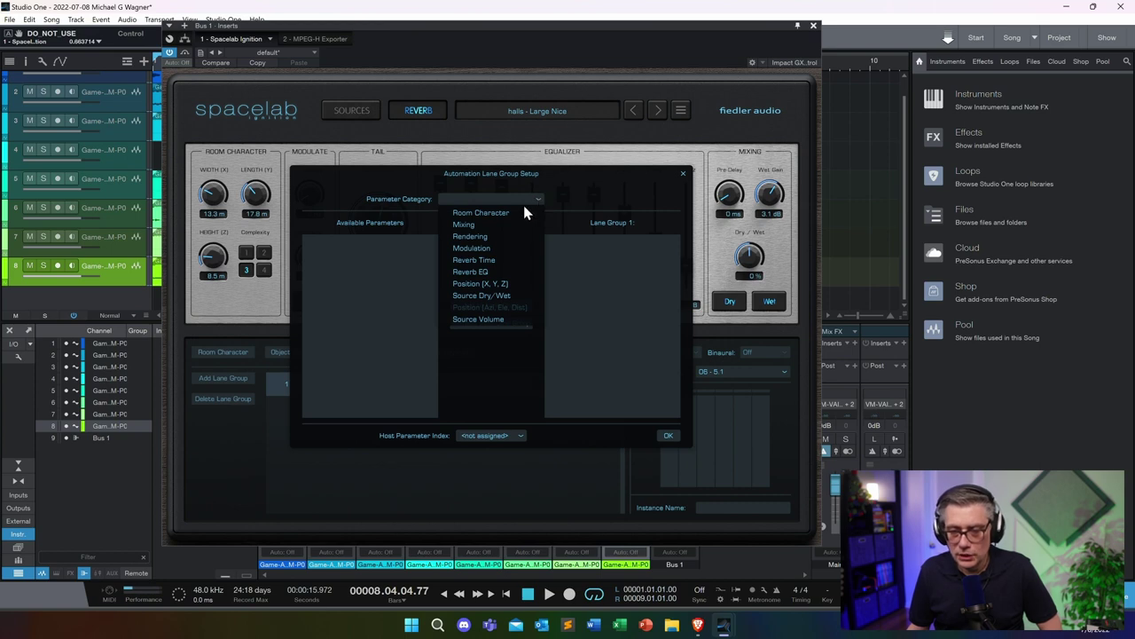
pyautogui.click(497, 286)
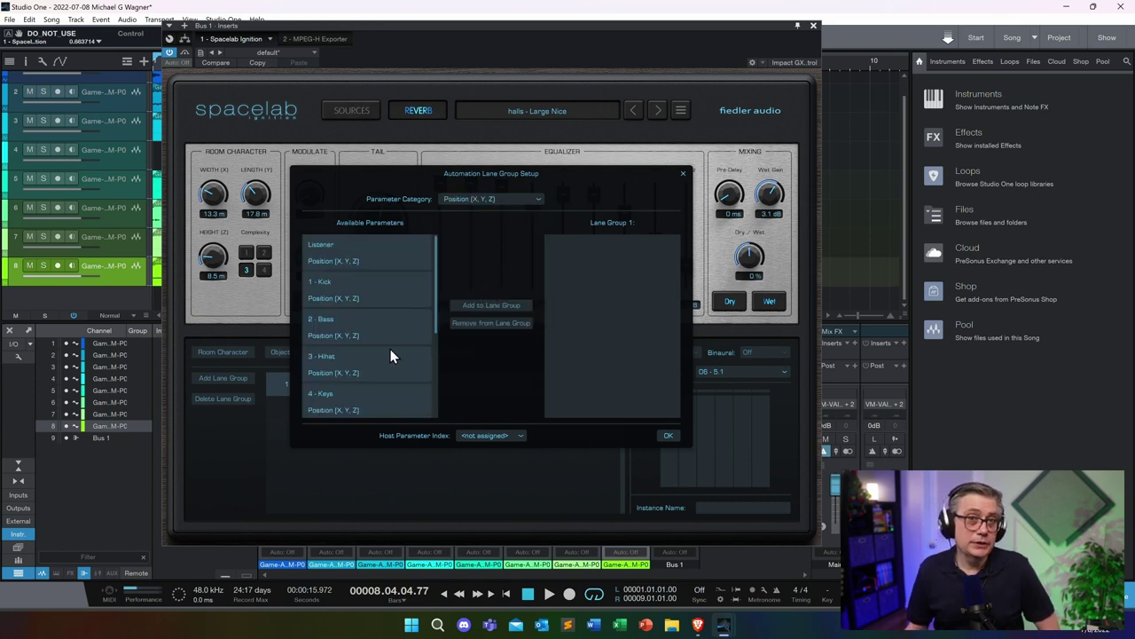
pyautogui.click(388, 288)
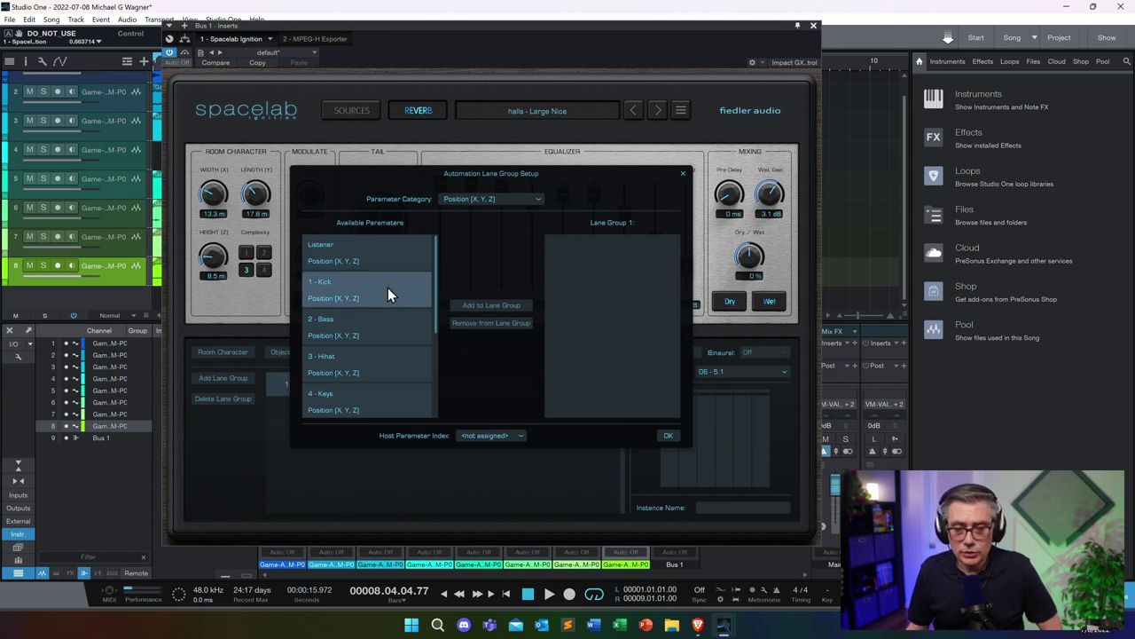
pyautogui.click(489, 306)
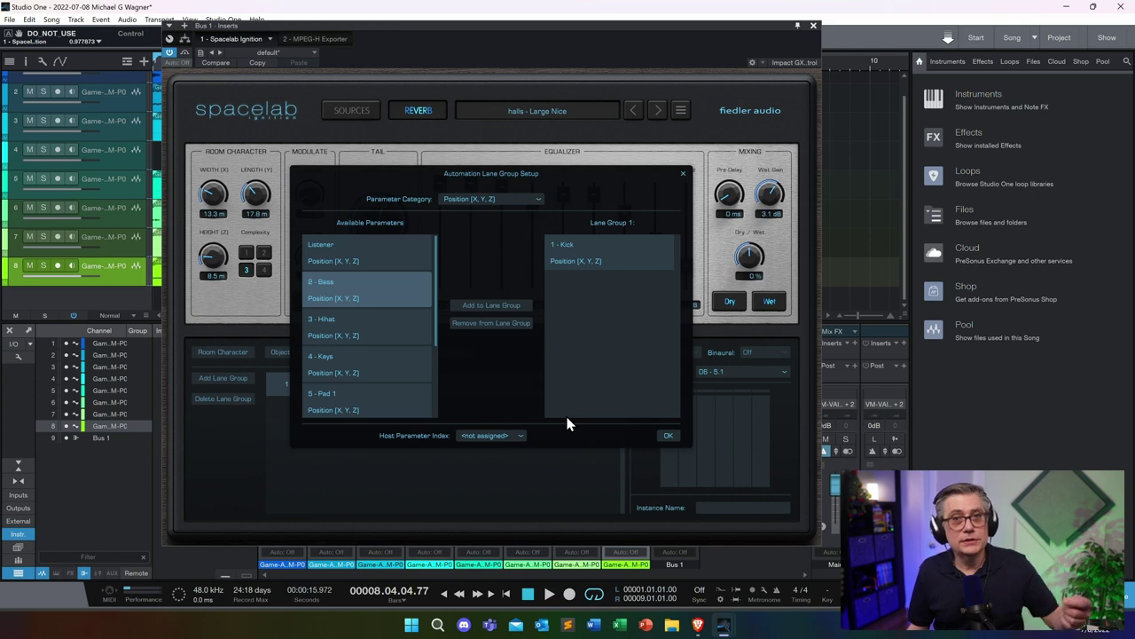
# Assign lane group 1 to host parameter index 1-3, name it Kick, and close the plug-in window
pyautogui.click(517, 436)
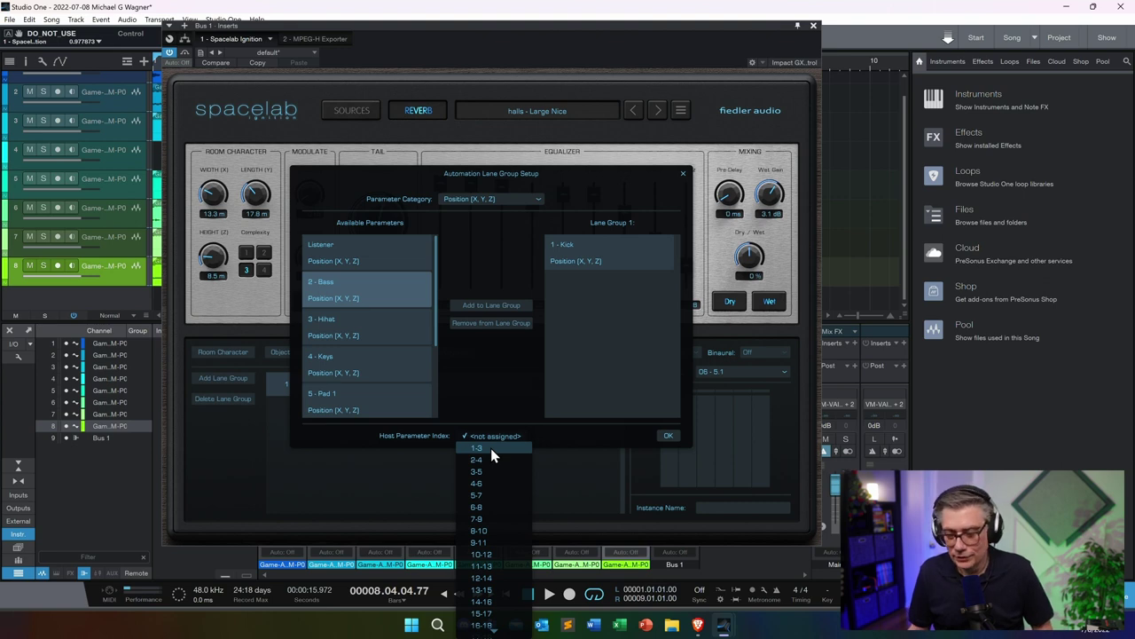
pyautogui.click(491, 448)
pyautogui.click(669, 436)
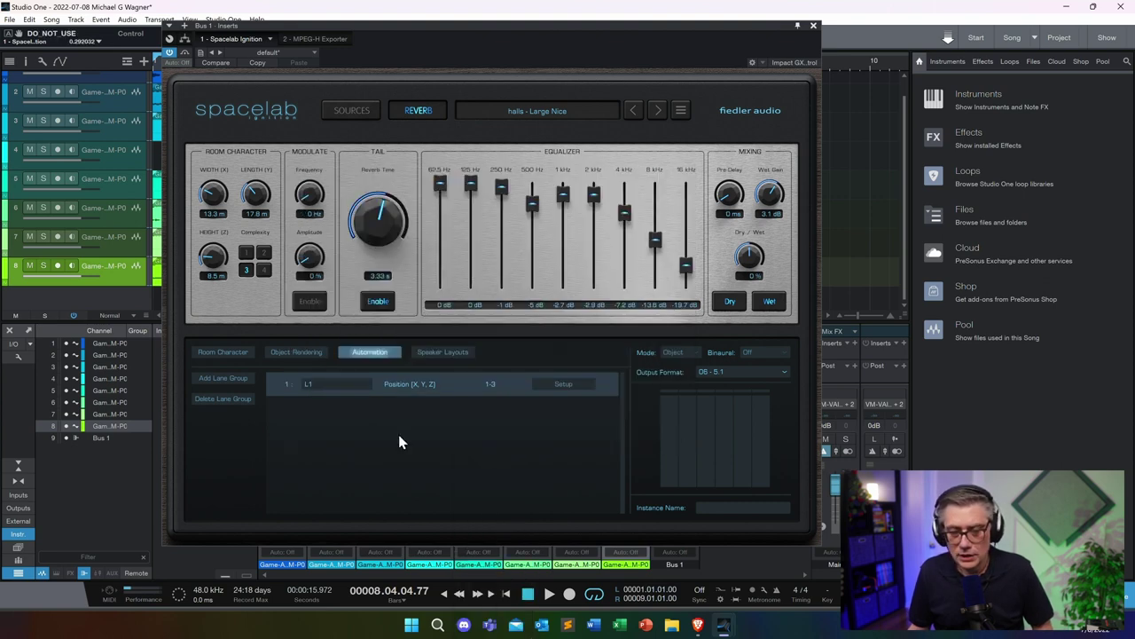
pyautogui.doubleClick(333, 380)
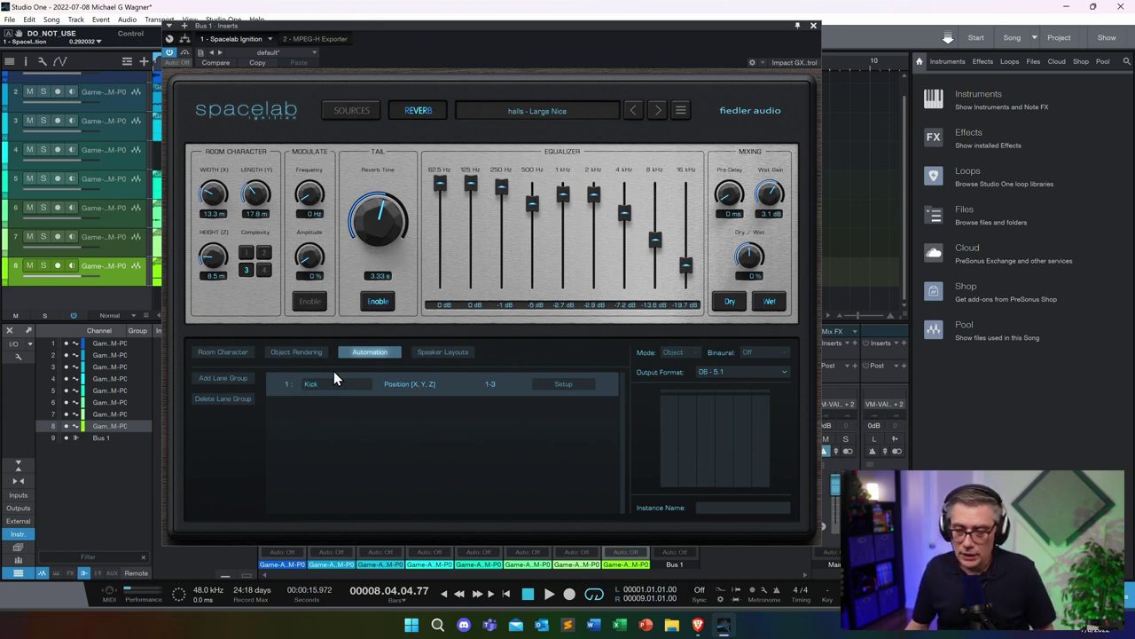
pyautogui.click(814, 30)
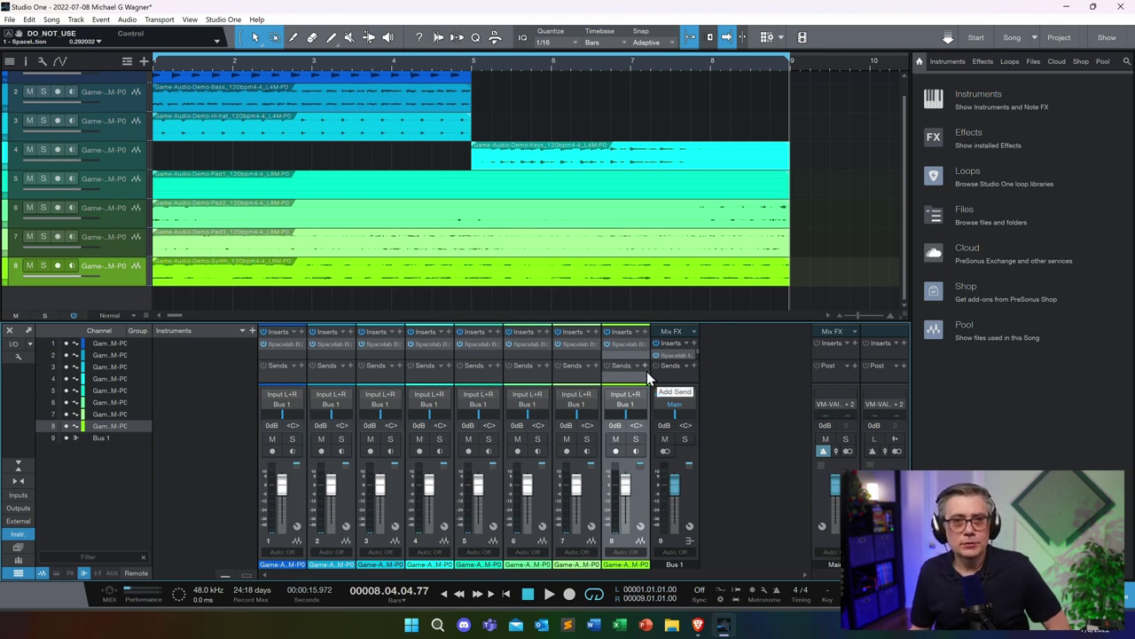
# Add an automation track below the last audio track
pyautogui.rightClick(99, 297)
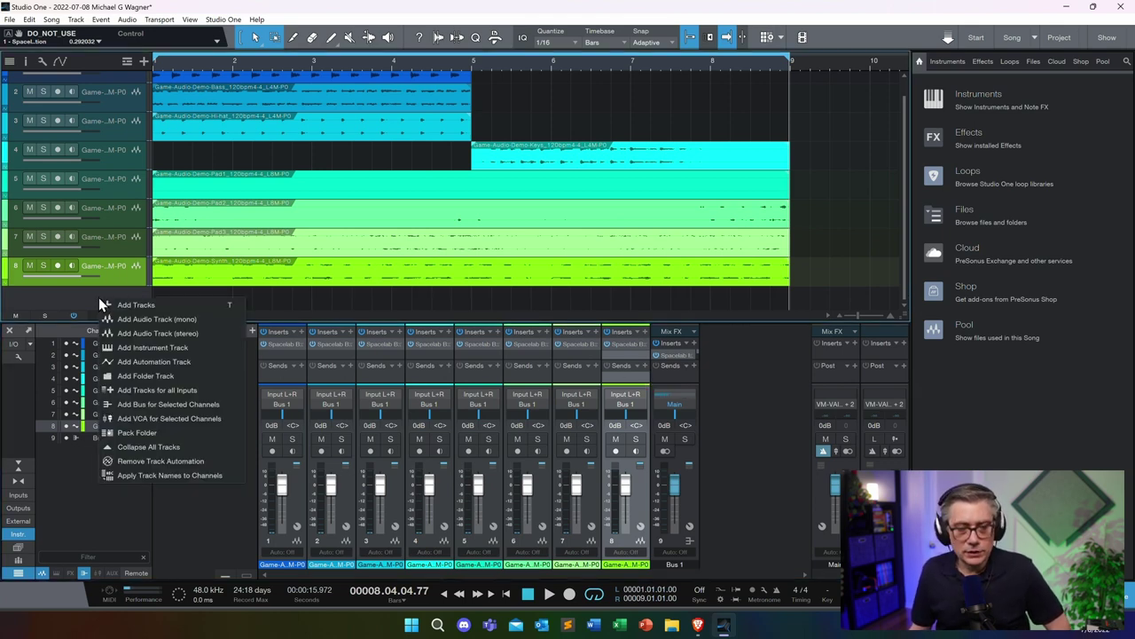
pyautogui.click(174, 364)
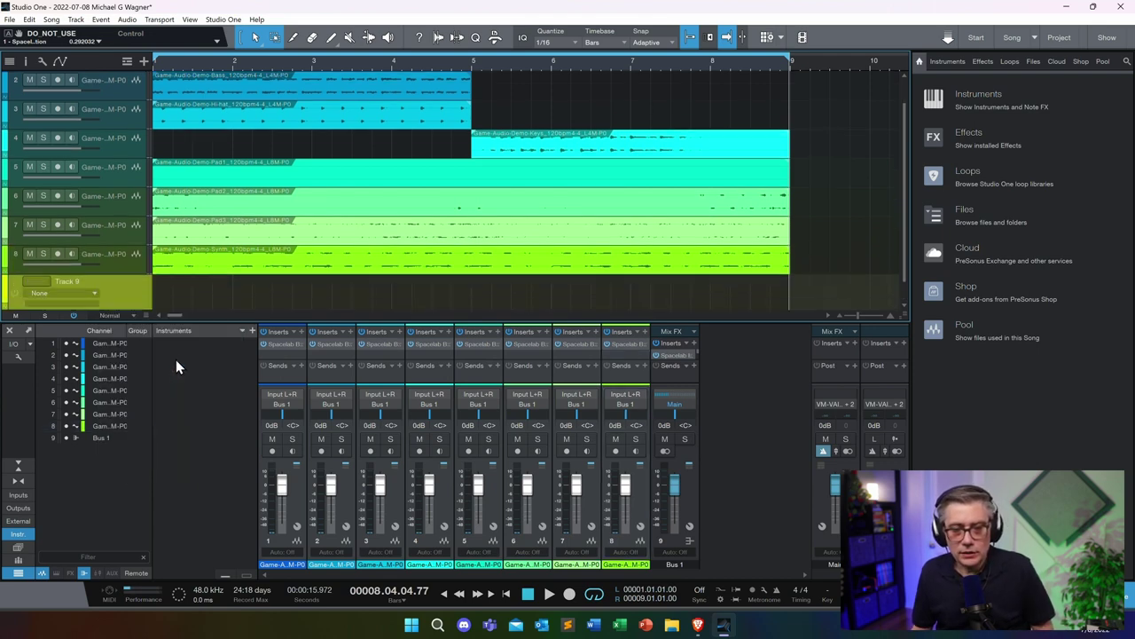
pyautogui.scroll(-1, 135, 297)
# Assign the Kick X parameter of Bus 1's Spacelab Ignition insert to the new automation track and close the Automation dialog
pyautogui.click(88, 269)
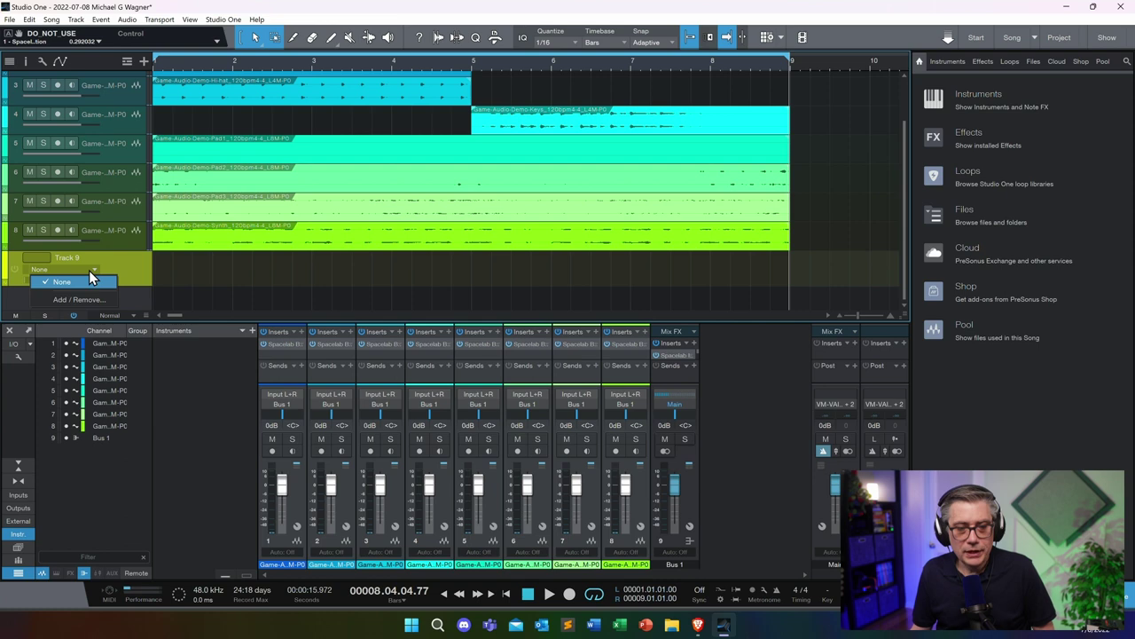
pyautogui.click(82, 300)
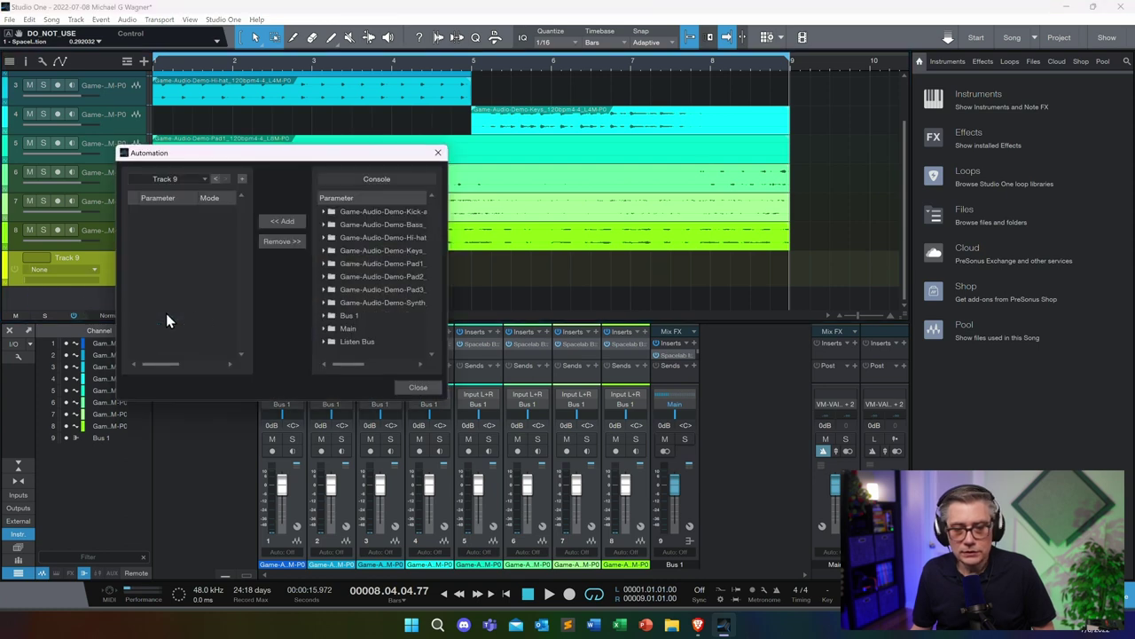
pyautogui.click(324, 315)
pyautogui.click(331, 329)
pyautogui.scroll(-1, 365, 337)
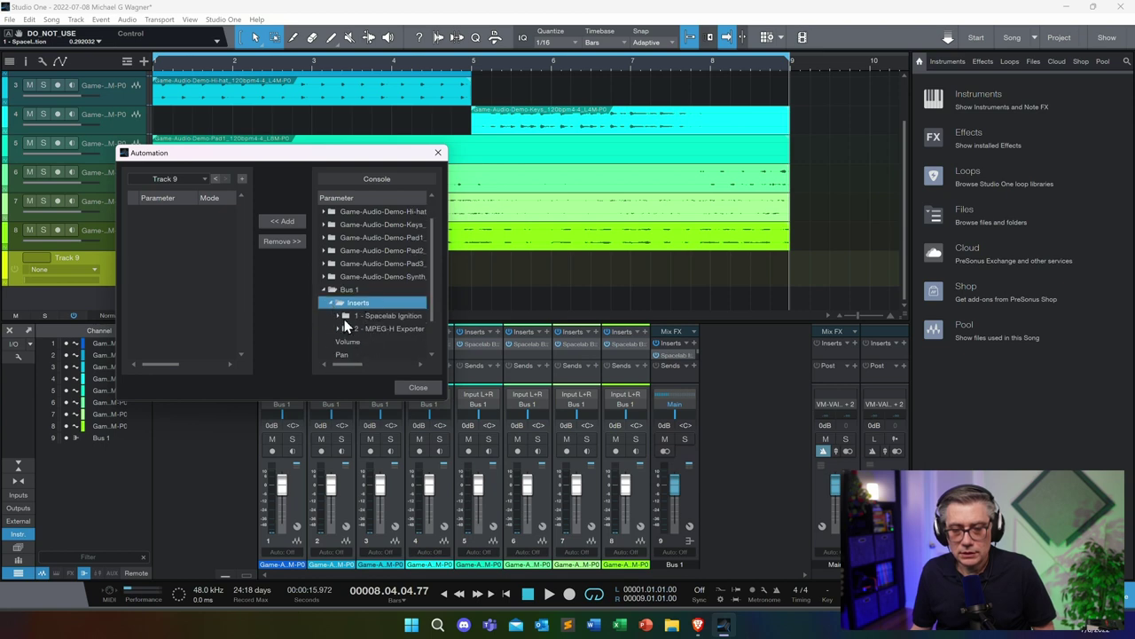
pyautogui.click(345, 316)
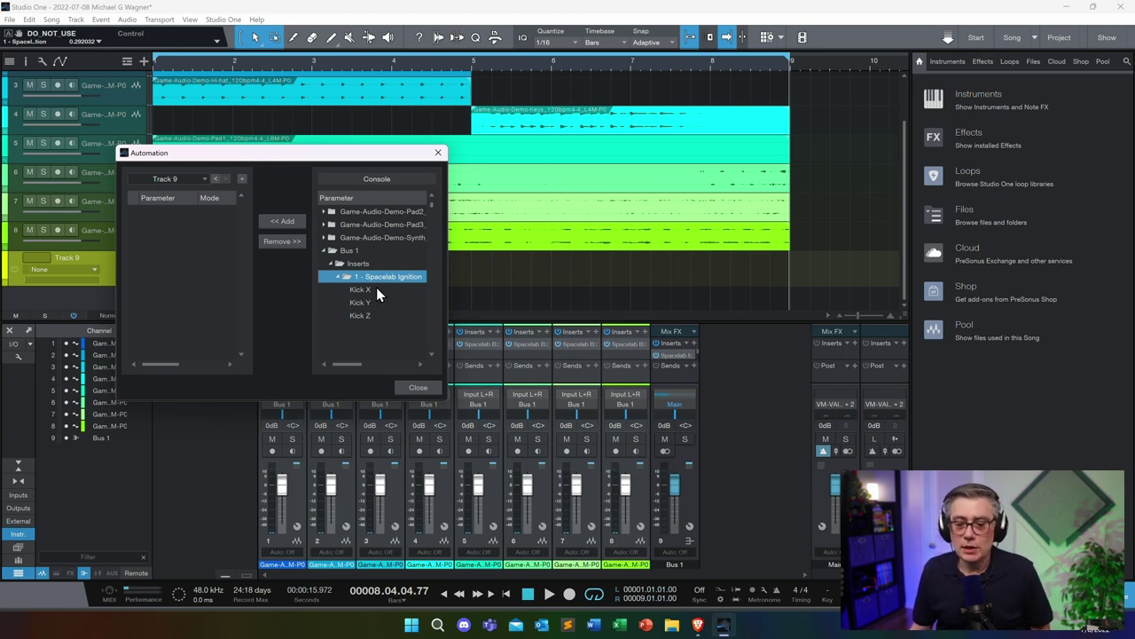
pyautogui.click(361, 291)
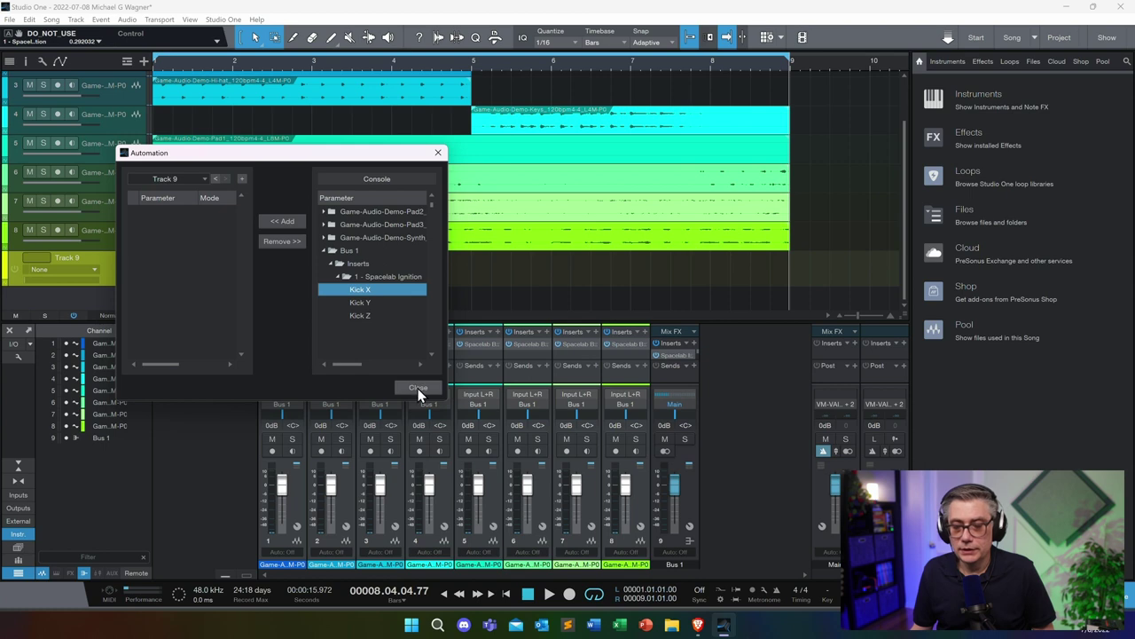
pyautogui.doubleClick(368, 291)
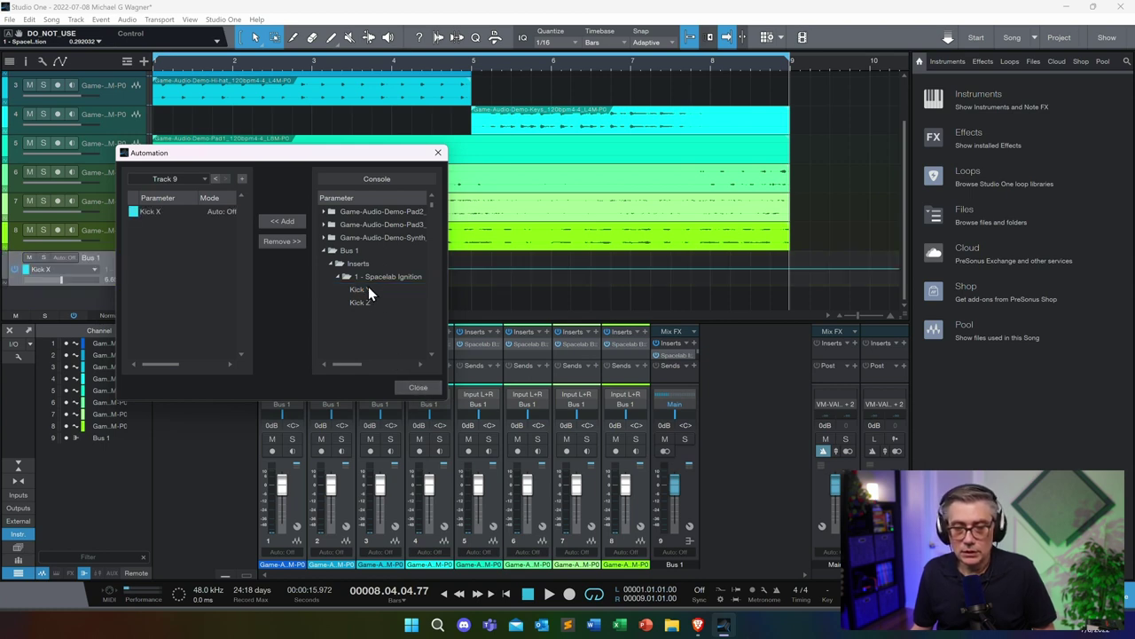
pyautogui.click(437, 153)
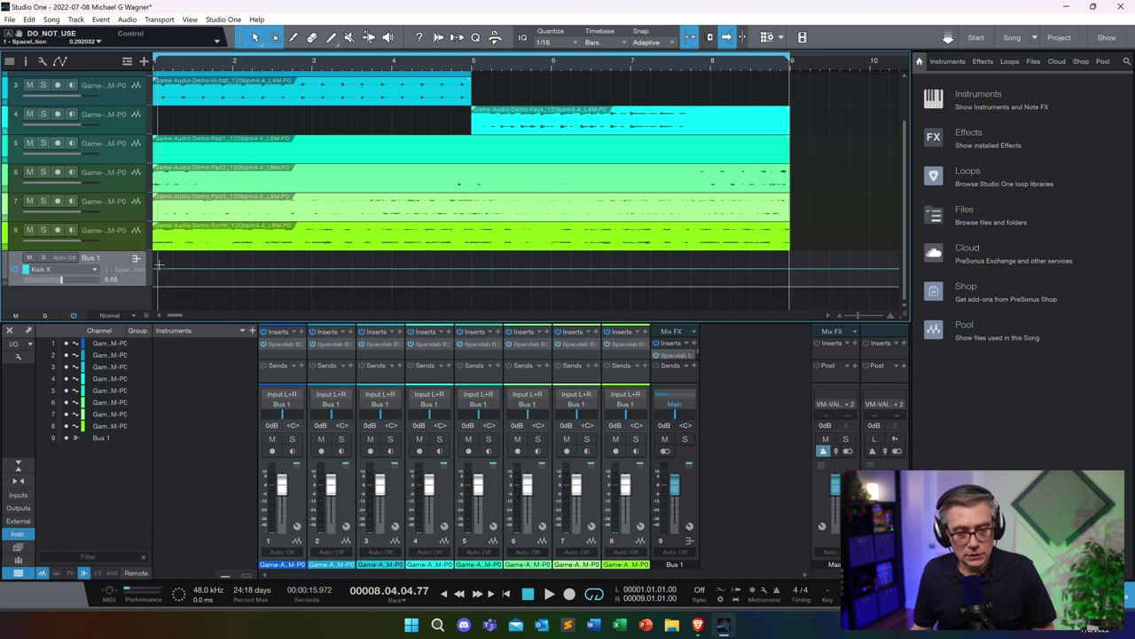
# Draw a Kick X automation ramp from 0 at bar 1 to about 13.3 at bar 5, and return the playhead to the start
pyautogui.moveTo(158, 272); pyautogui.dragTo(146, 285)
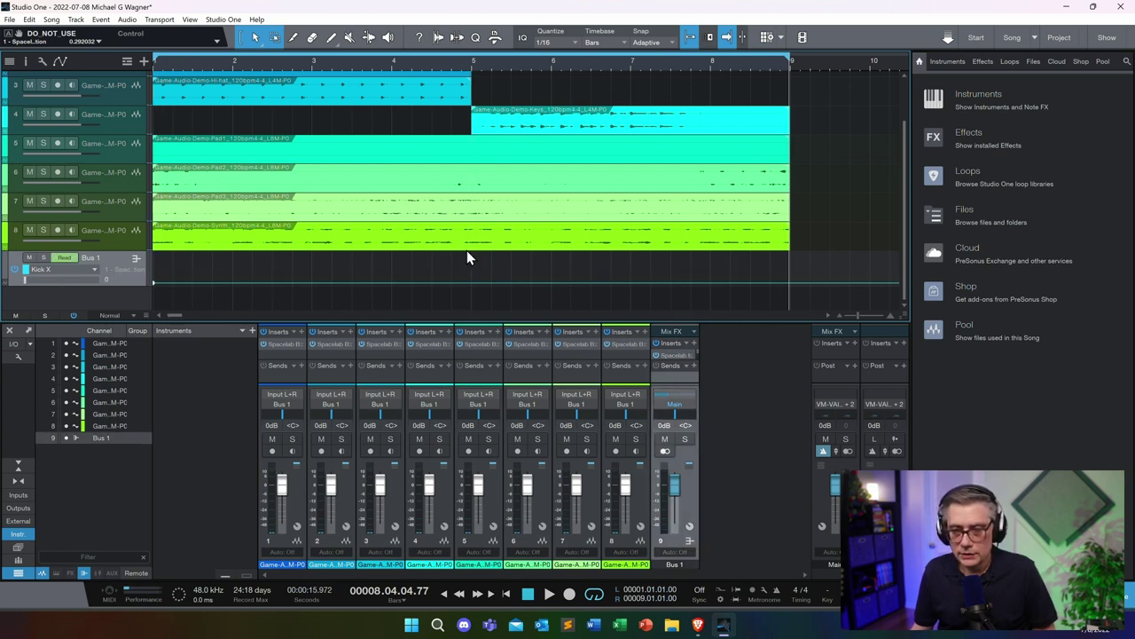
pyautogui.click(473, 285)
pyautogui.moveTo(472, 285); pyautogui.dragTo(475, 255)
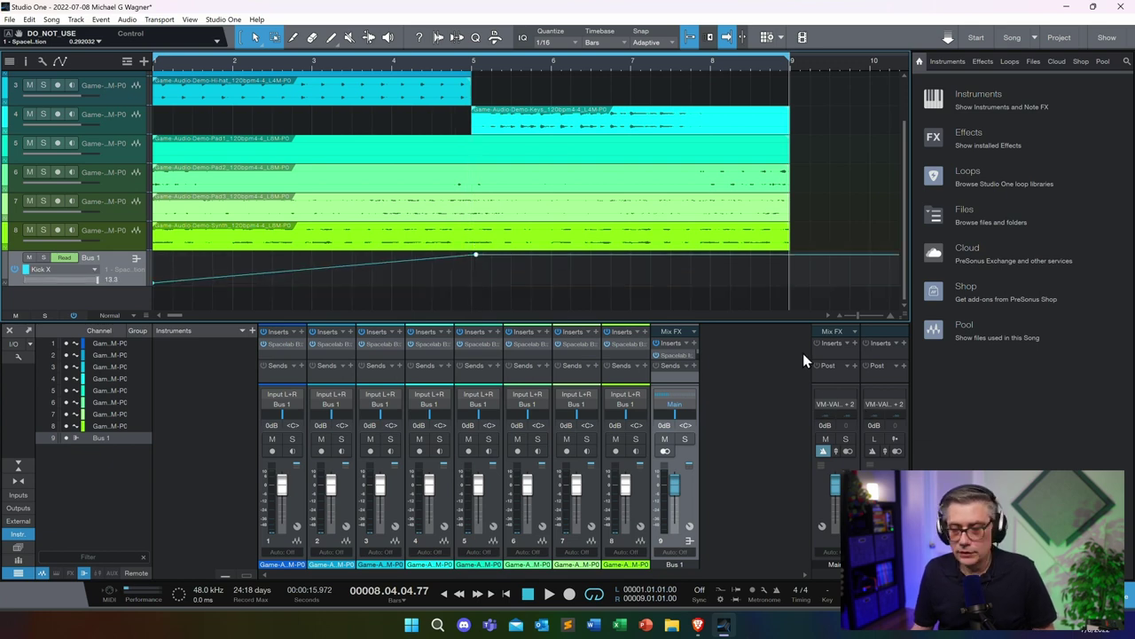
pyautogui.click(155, 65)
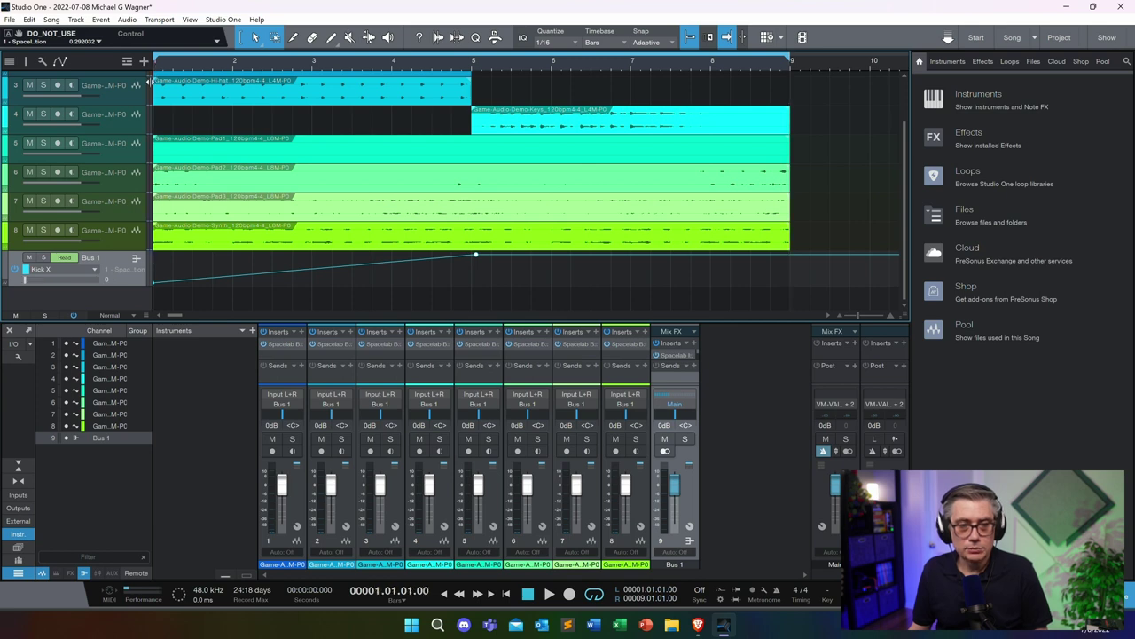
pyautogui.click(42, 86)
pyautogui.scroll(2, 142, 225)
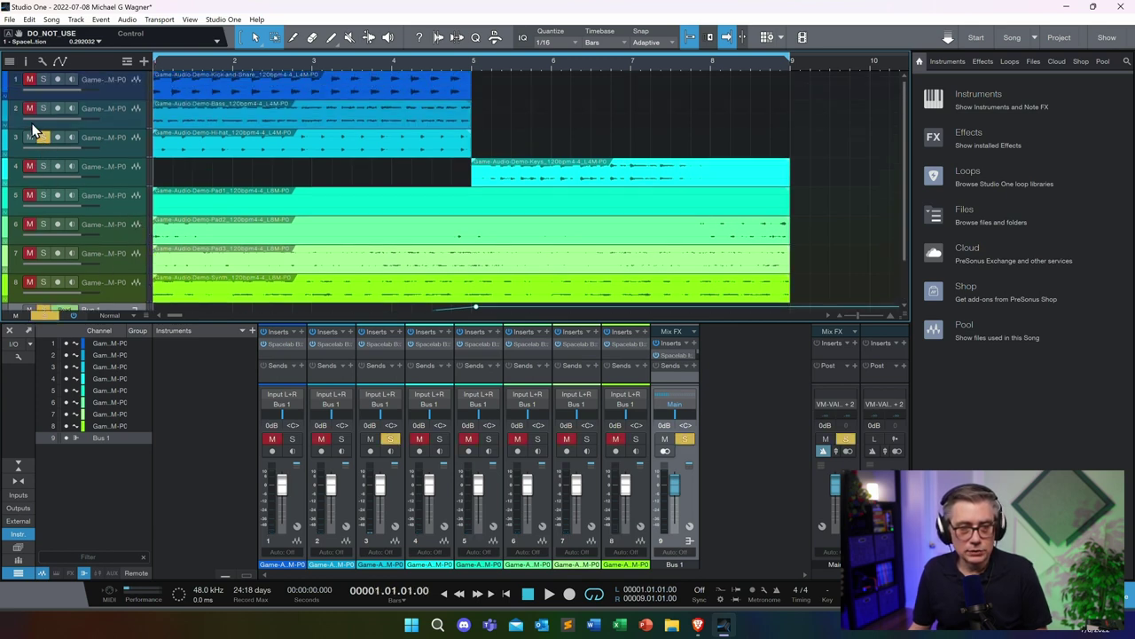
pyautogui.click(43, 136)
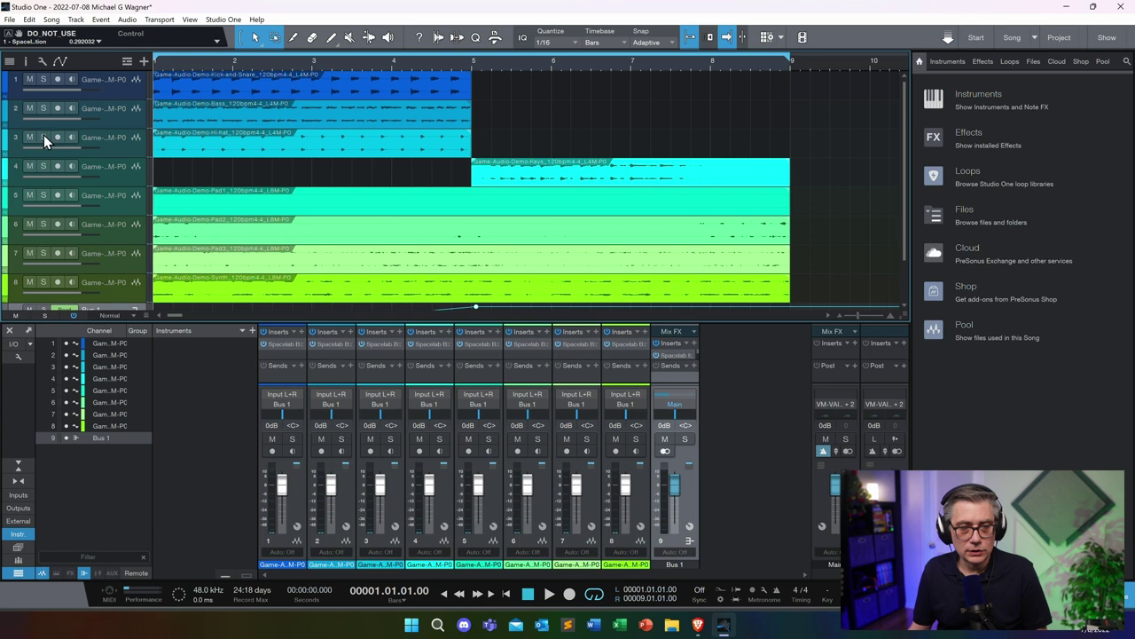
# Solo the kick and snare track, play the opening bars to check the Kick X automation, stop, and unsolo the track
pyautogui.click(42, 78)
pyautogui.scroll(-1, 123, 184)
pyautogui.press('space')
pyautogui.press('space')
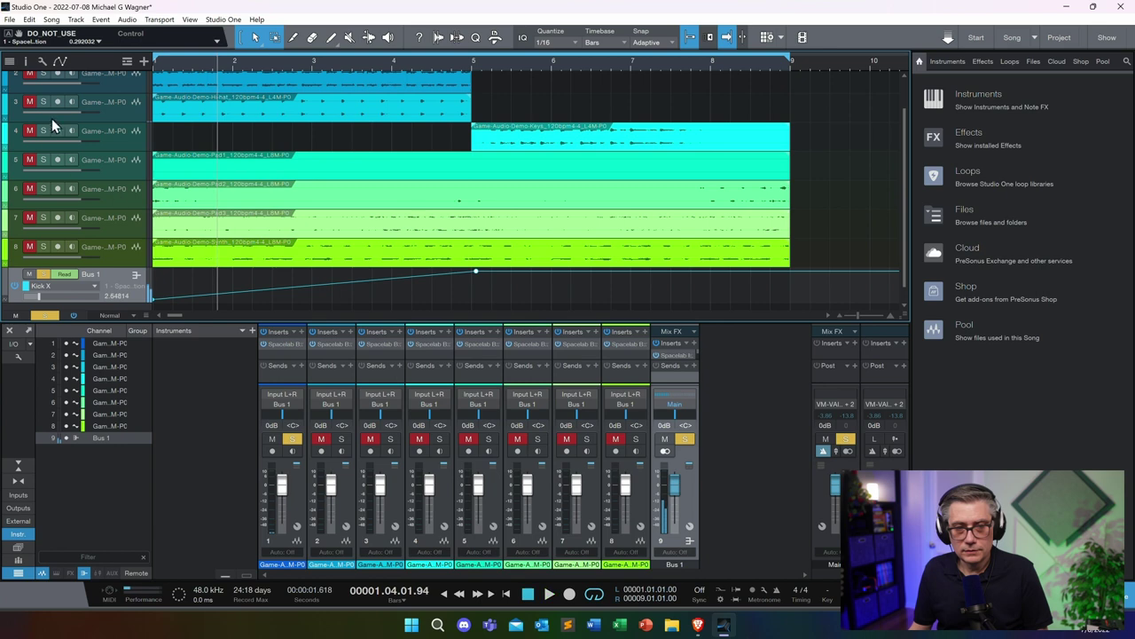
pyautogui.scroll(1, 48, 126)
pyautogui.click(43, 79)
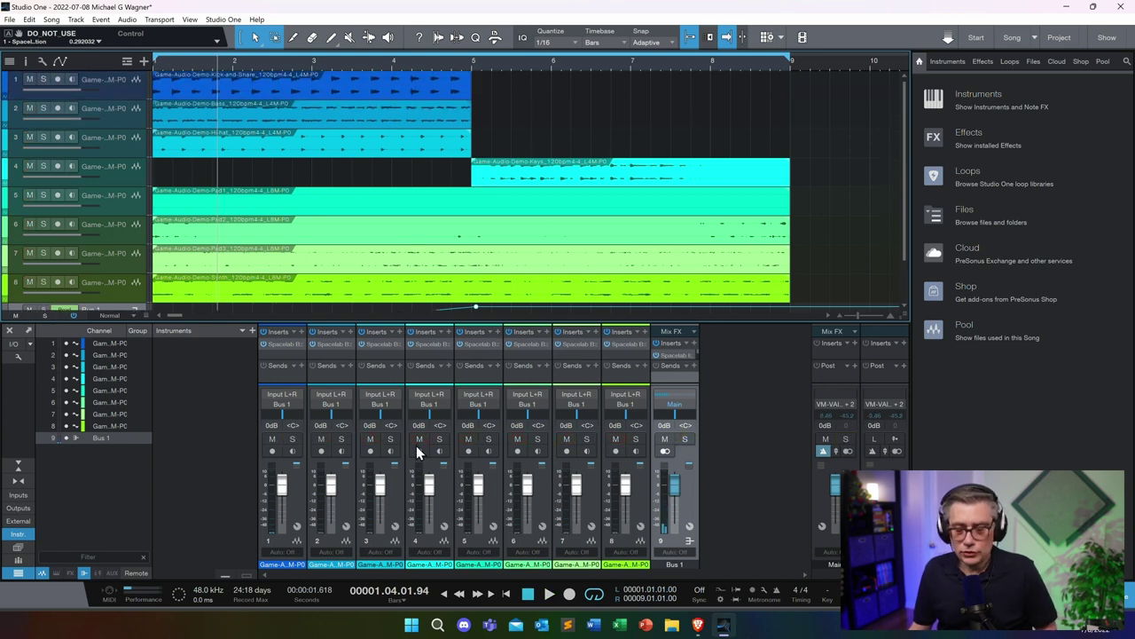
# Audition the Kick source in solo within Bus 1's Spacelab Ignition, unsolo it, and close the plug-in window
pyautogui.click(675, 355)
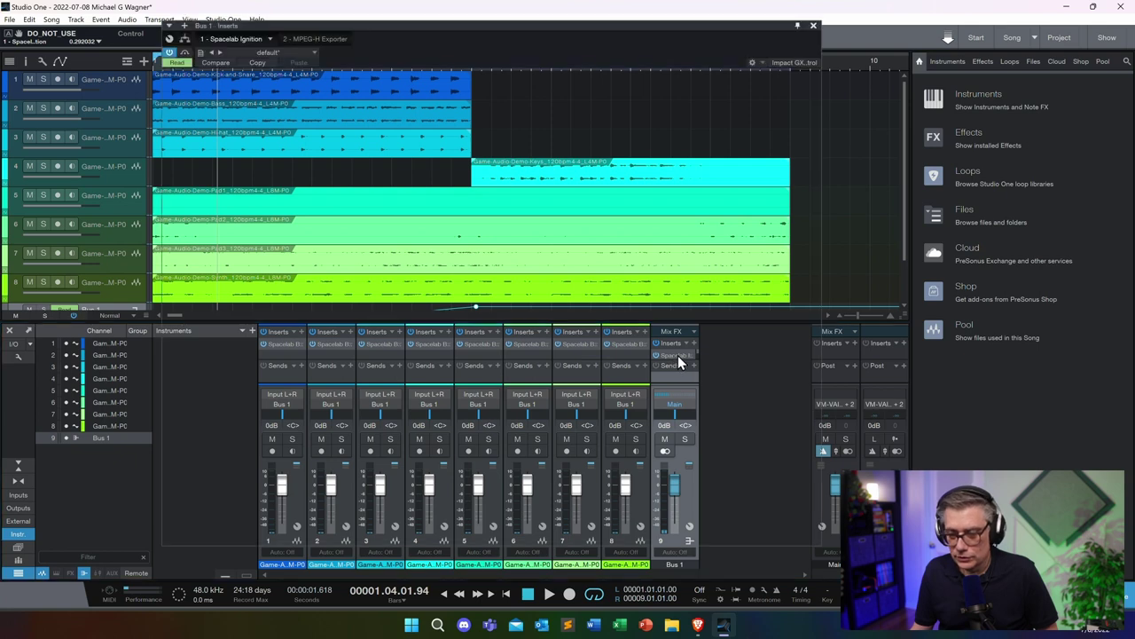
pyautogui.click(230, 187)
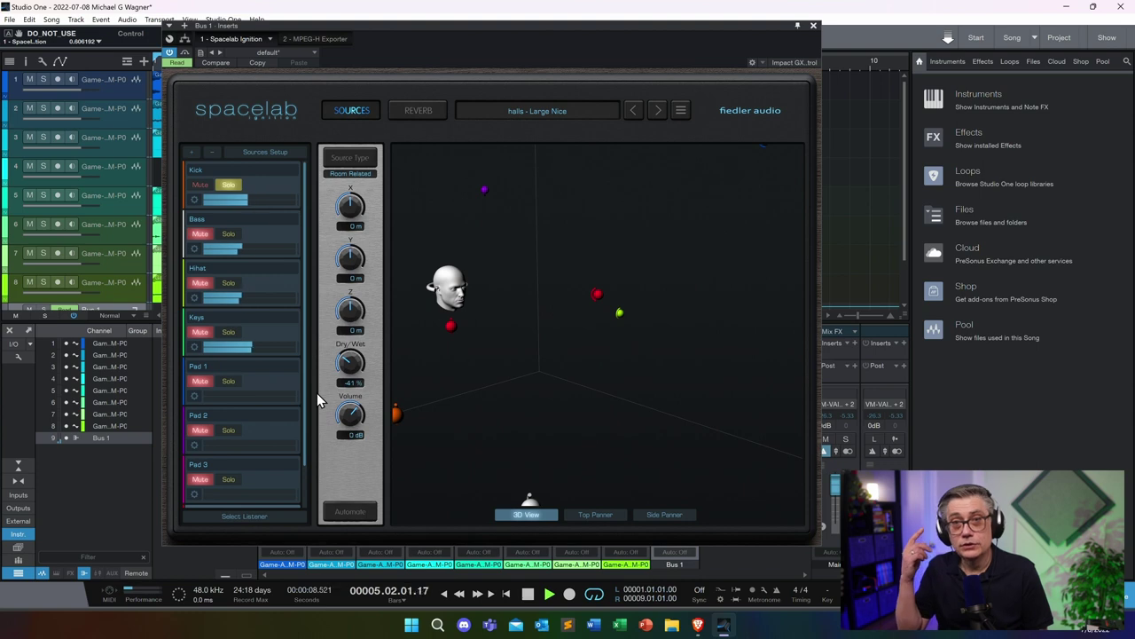
pyautogui.click(237, 186)
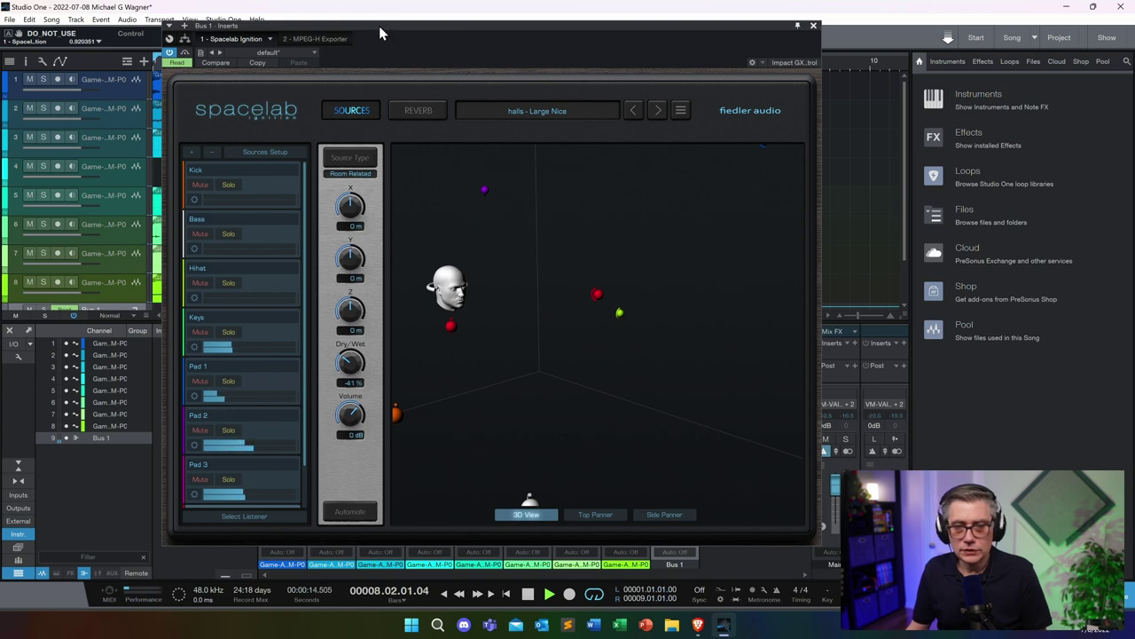
pyautogui.moveTo(384, 31); pyautogui.dragTo(516, 45)
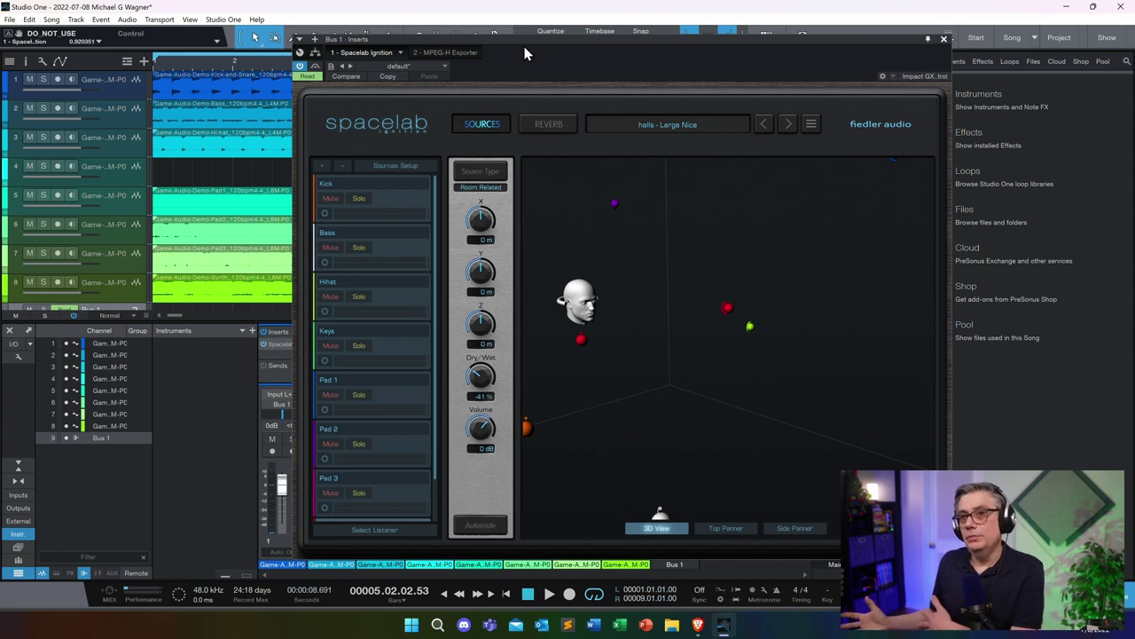
pyautogui.click(946, 40)
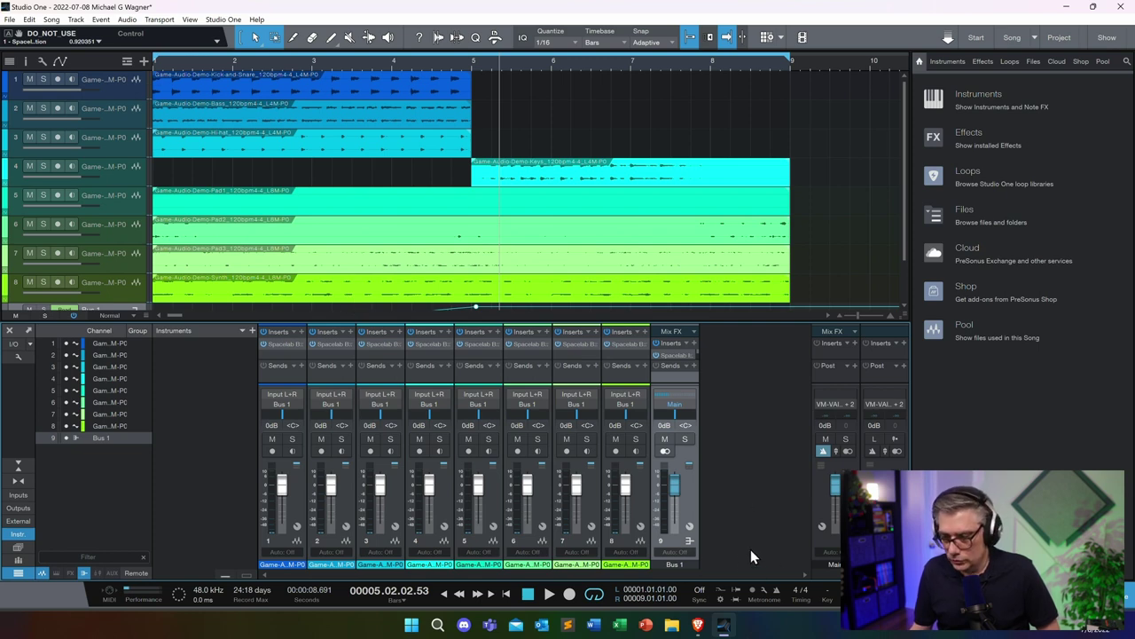
# Return to the song start and show the Spacelab instance's sources in Bus 1's MPEG-H Exporter
pyautogui.press('Home')
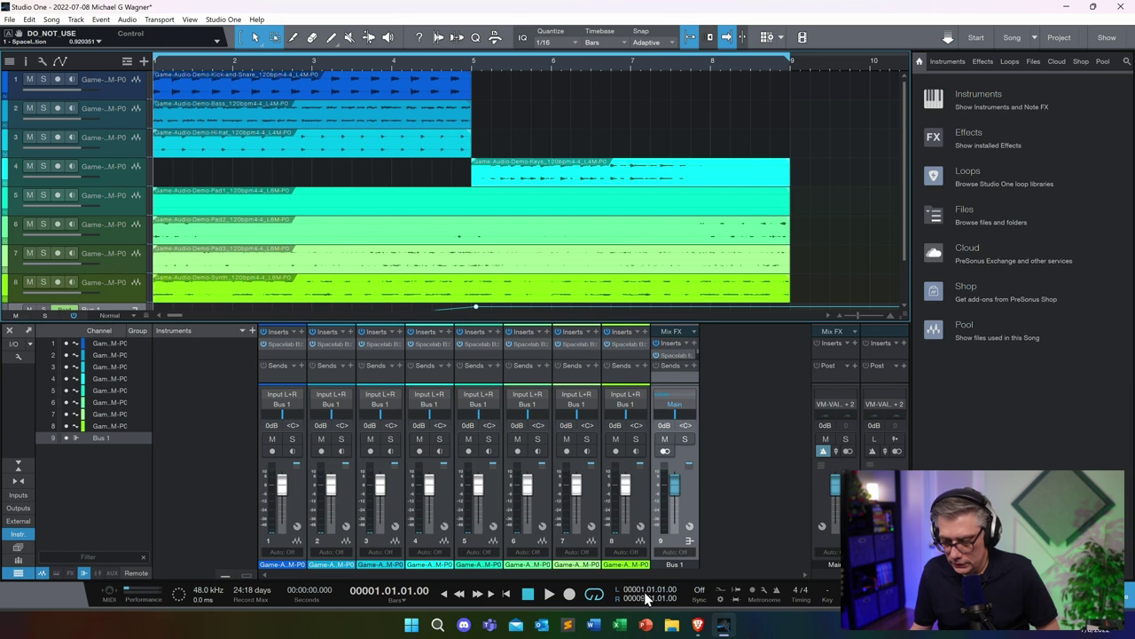
pyautogui.click(697, 352)
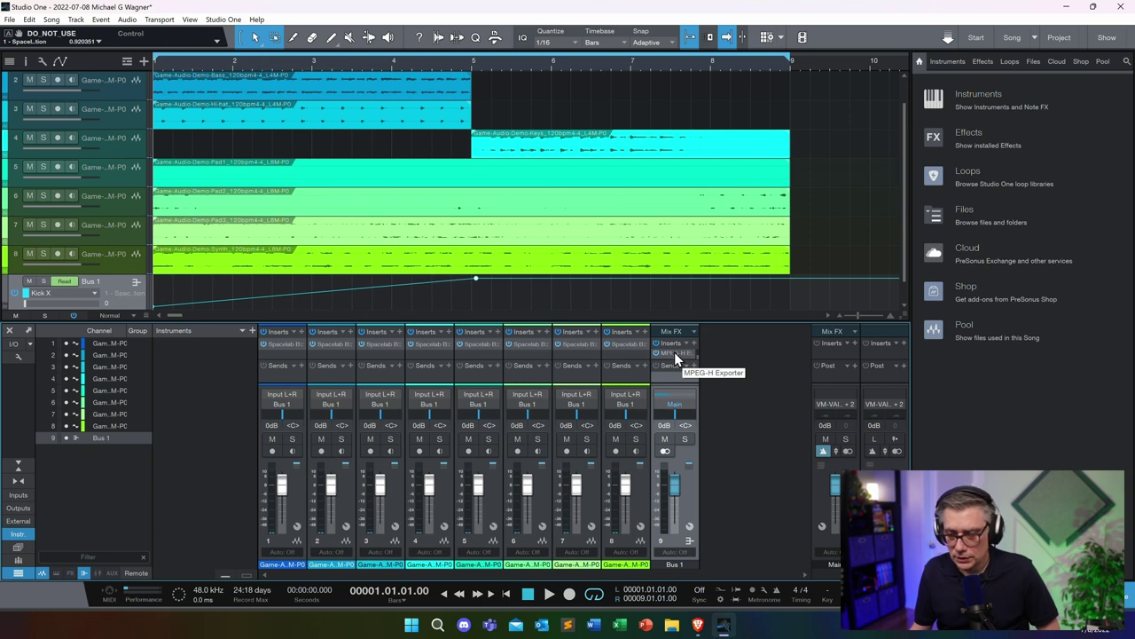
pyautogui.click(674, 354)
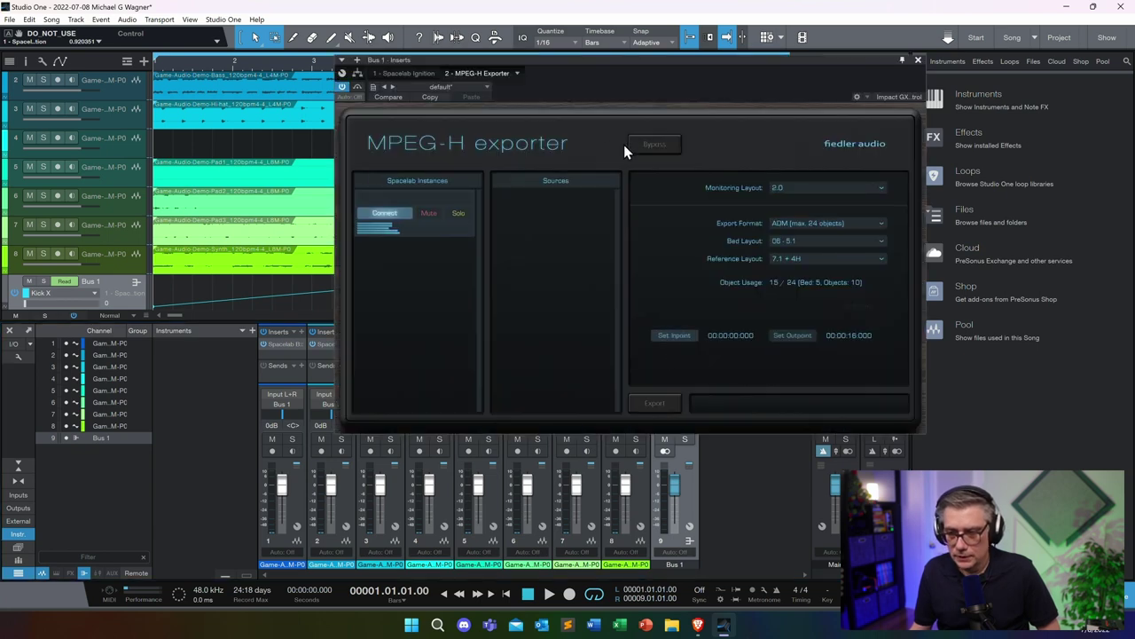
pyautogui.moveTo(674, 64); pyautogui.dragTo(592, 167)
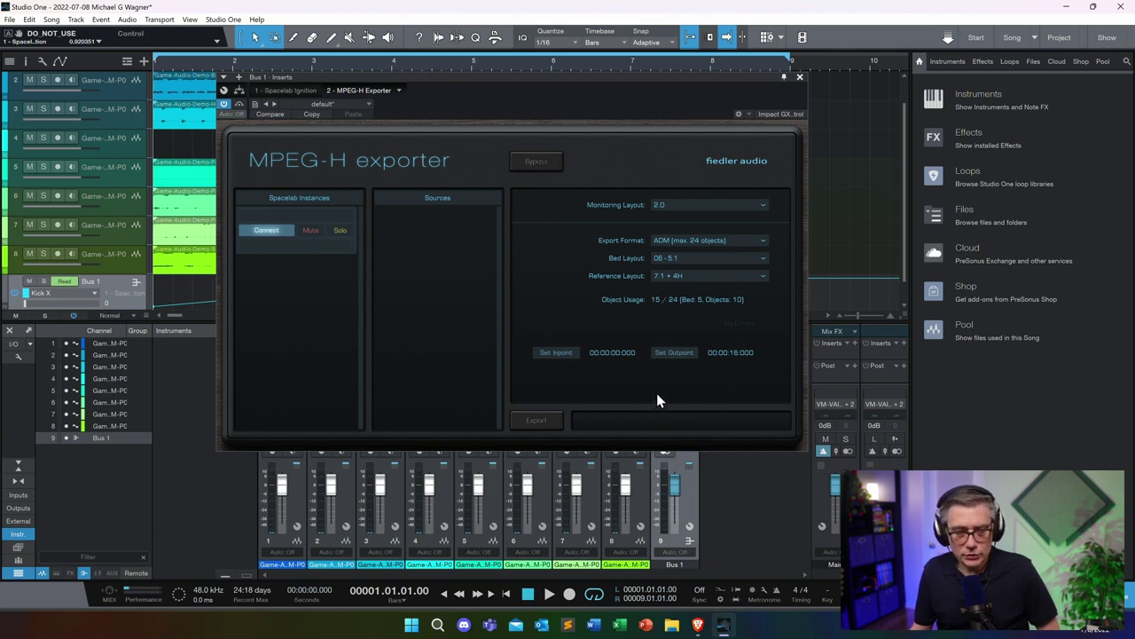
pyautogui.click(267, 232)
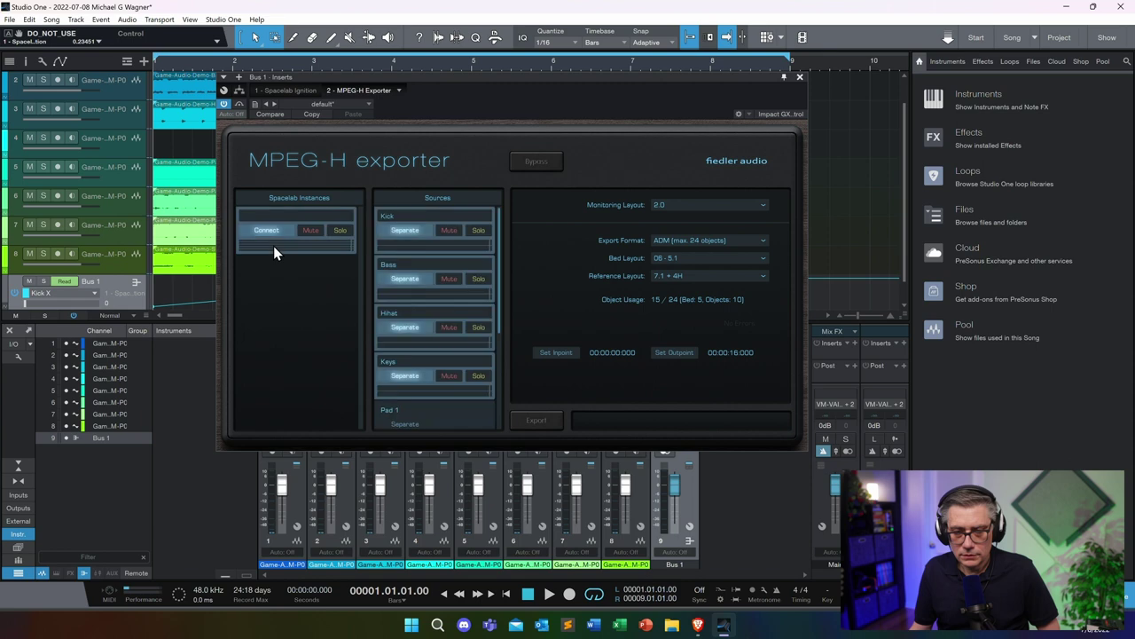
pyautogui.moveTo(501, 255); pyautogui.dragTo(497, 221)
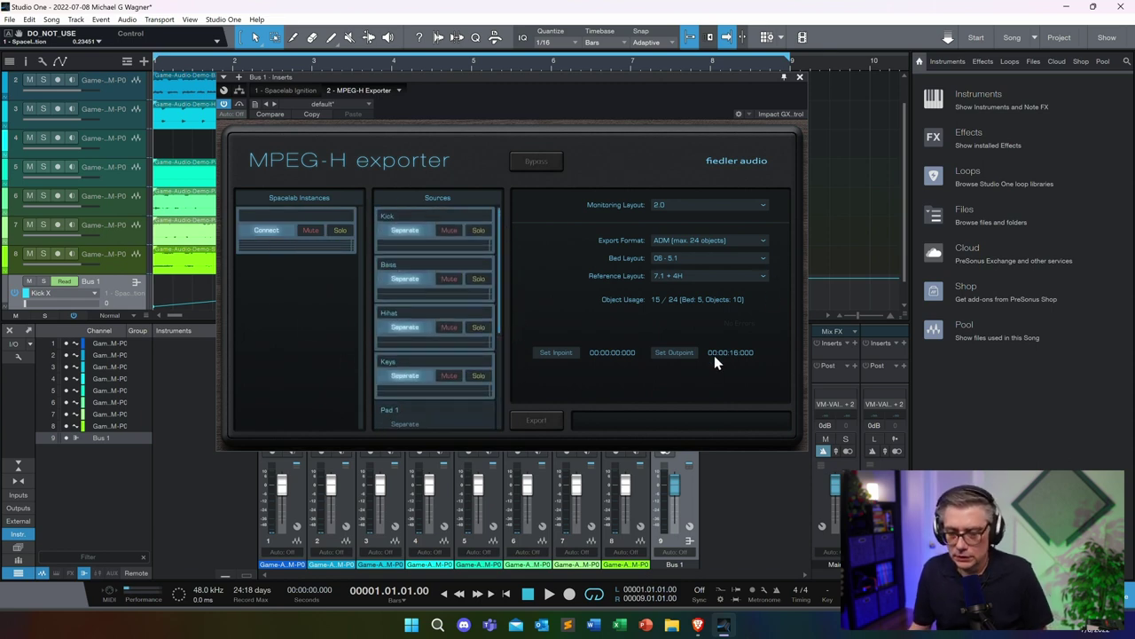
# Export the ADM mix to the Desktop as Test2.wav
pyautogui.click(542, 423)
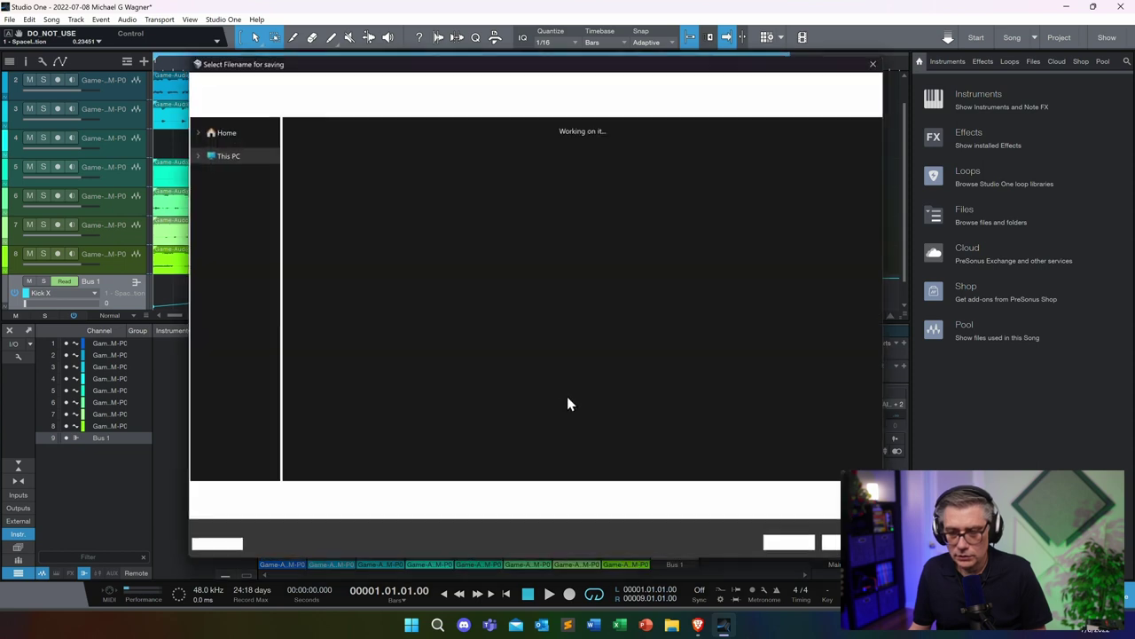
pyautogui.click(329, 146)
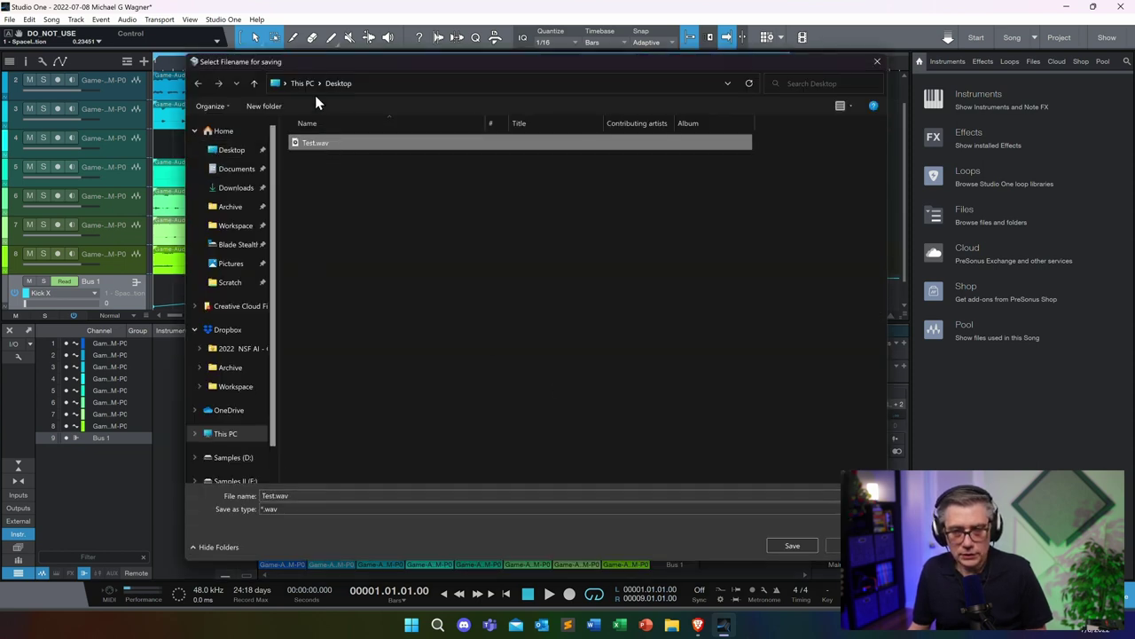
pyautogui.click(275, 497)
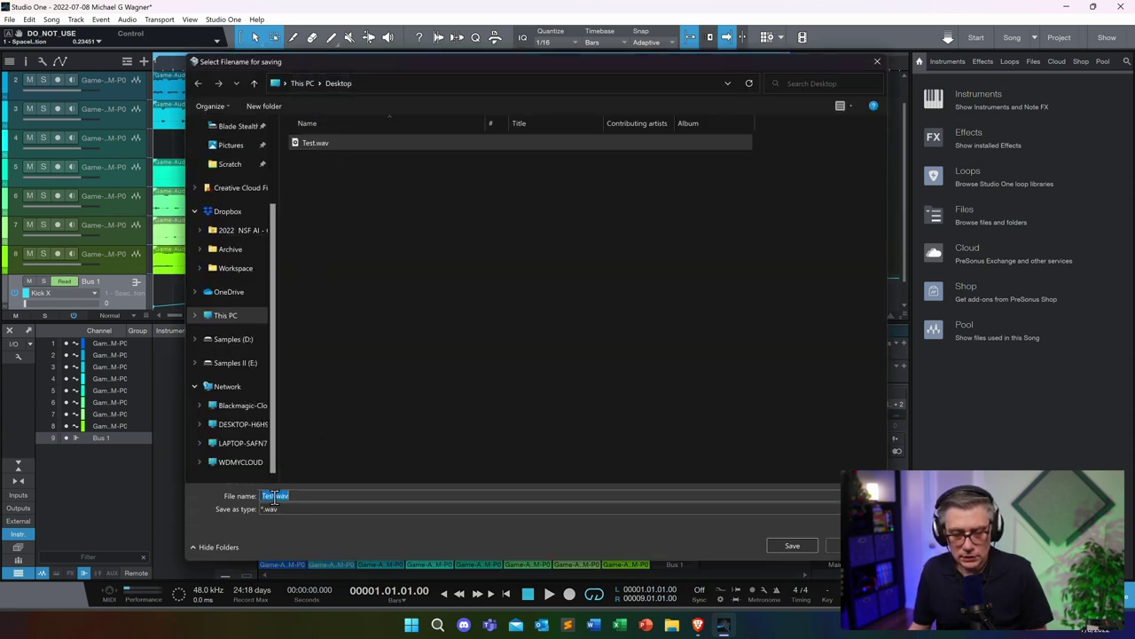
pyautogui.click(264, 496)
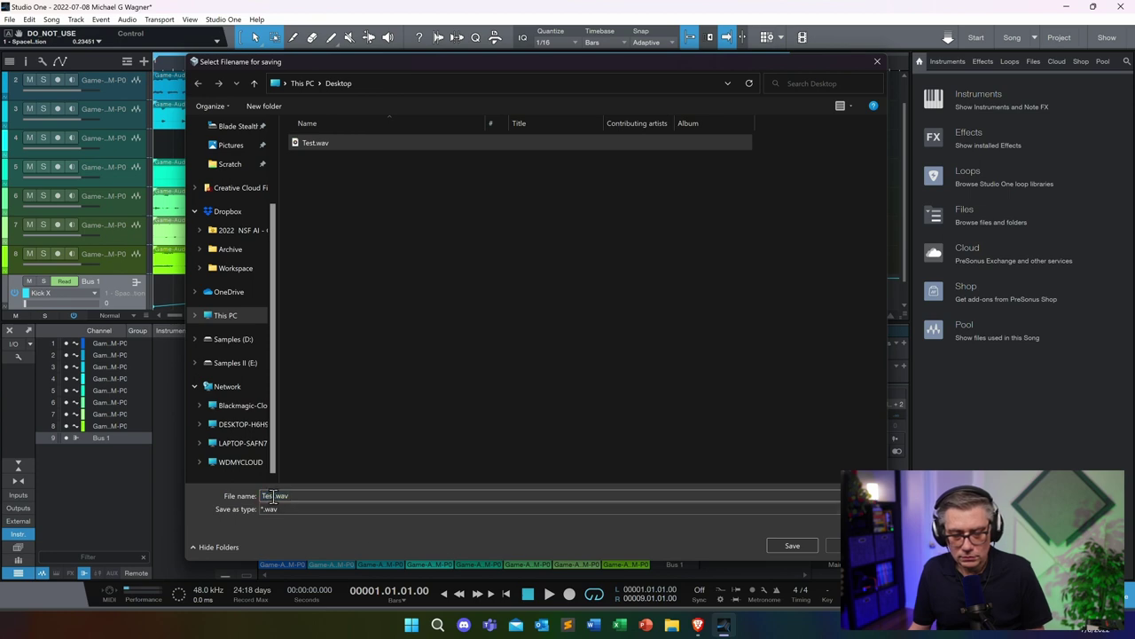
pyautogui.write('2')
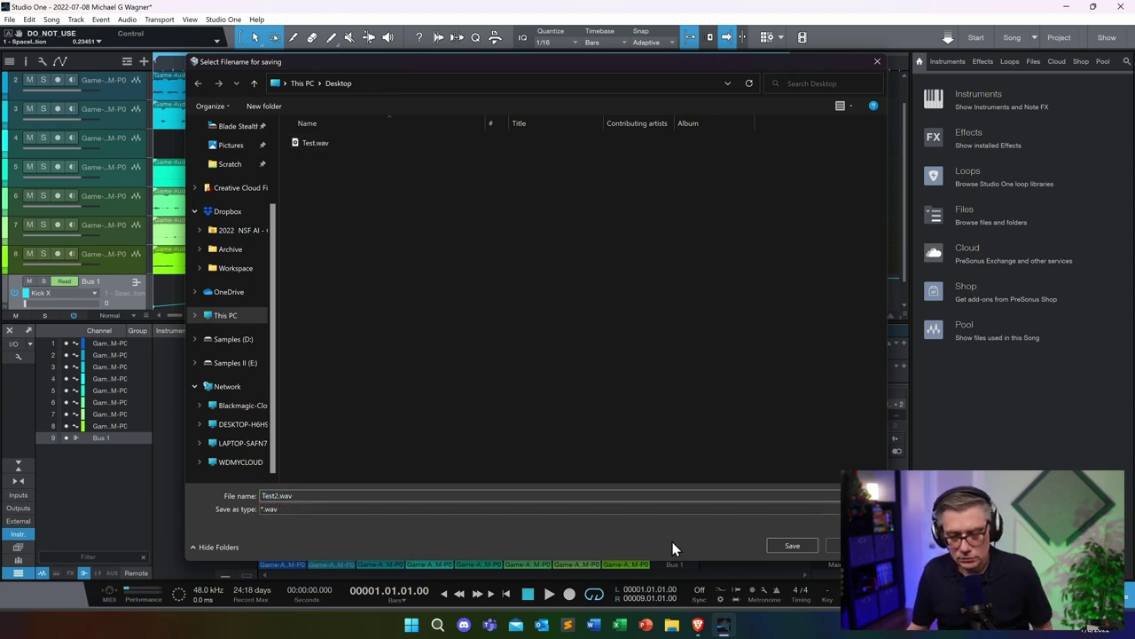
pyautogui.click(795, 545)
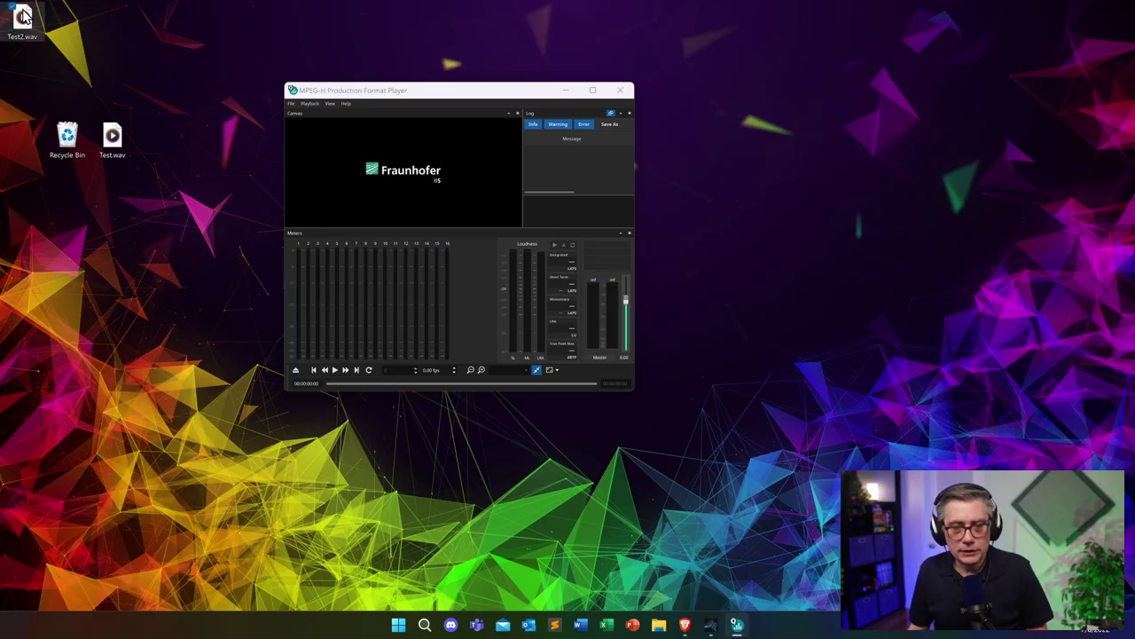
# Load Test2.wav into the MPEG-H Production Format Player, place the player beside the enlarged authoring plug-in window, and play the file
pyautogui.moveTo(24, 16); pyautogui.dragTo(367, 168)
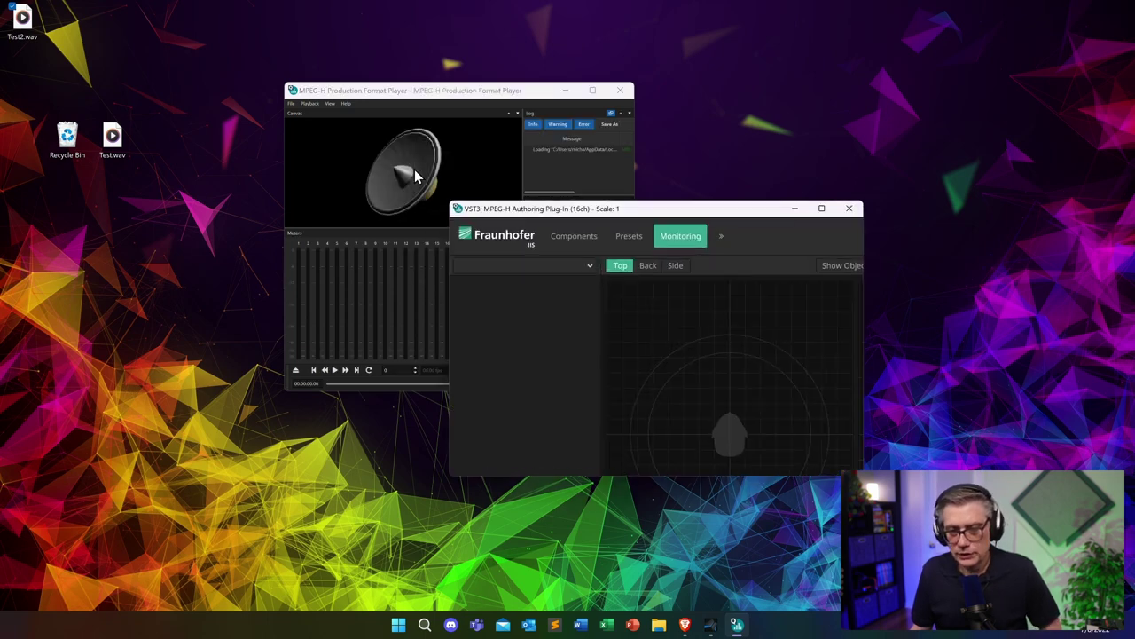
pyautogui.moveTo(689, 209); pyautogui.dragTo(322, 60)
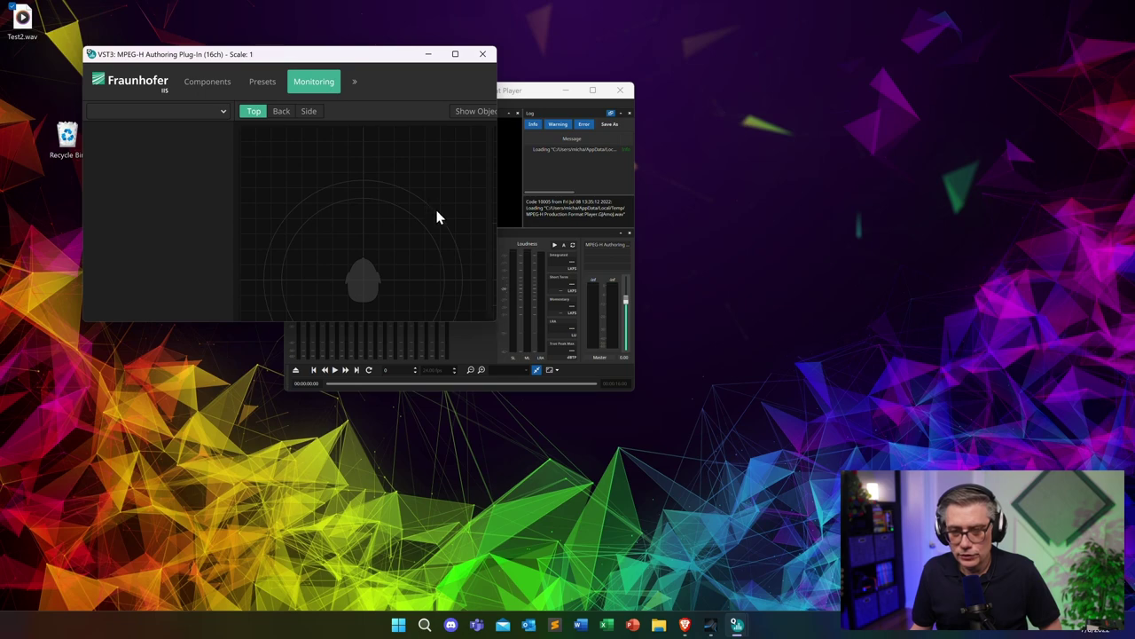
pyautogui.moveTo(497, 326); pyautogui.dragTo(912, 610)
pyautogui.moveTo(659, 54); pyautogui.dragTo(593, 180)
pyautogui.moveTo(487, 90); pyautogui.dragTo(879, 159)
pyautogui.moveTo(427, 175); pyautogui.dragTo(399, 47)
pyautogui.click(888, 161)
pyautogui.moveTo(888, 160); pyautogui.dragTo(879, 70)
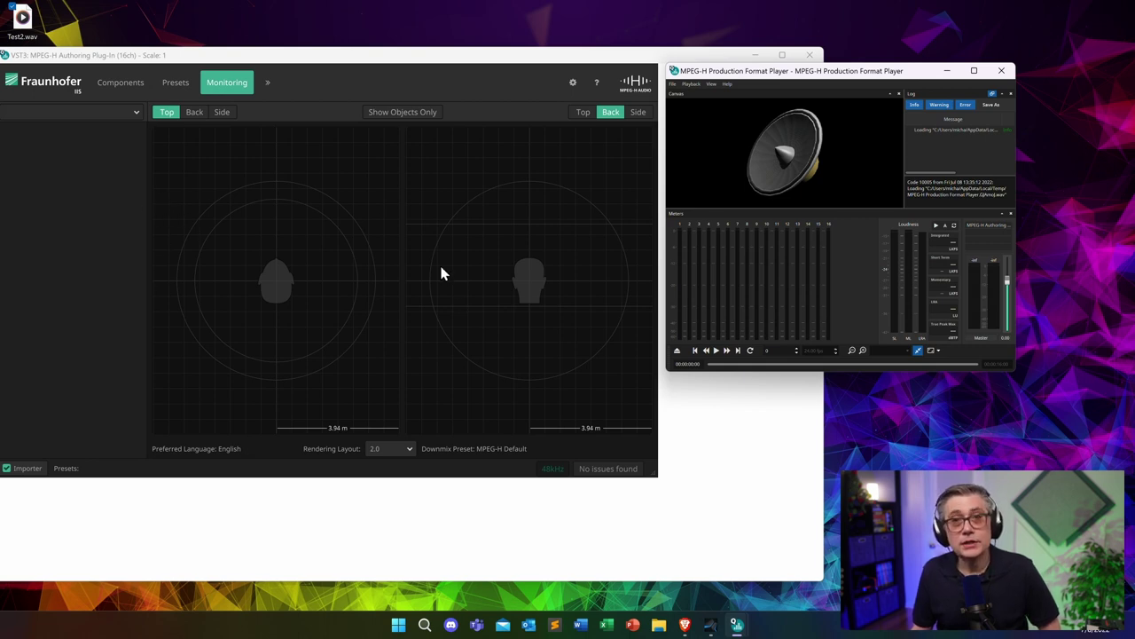
pyautogui.click(717, 351)
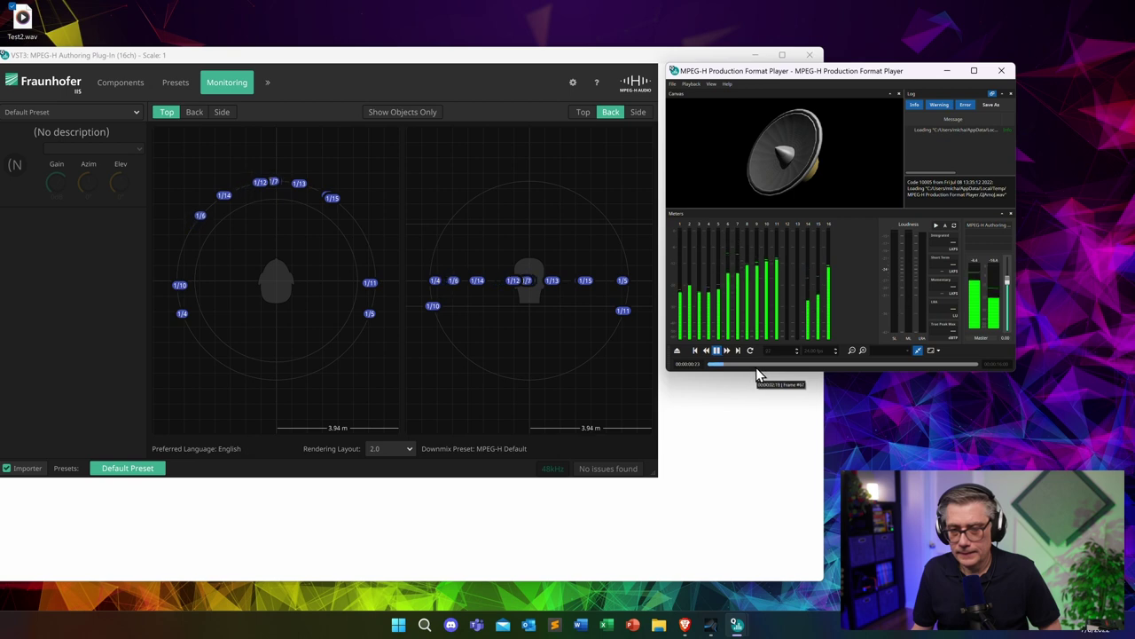